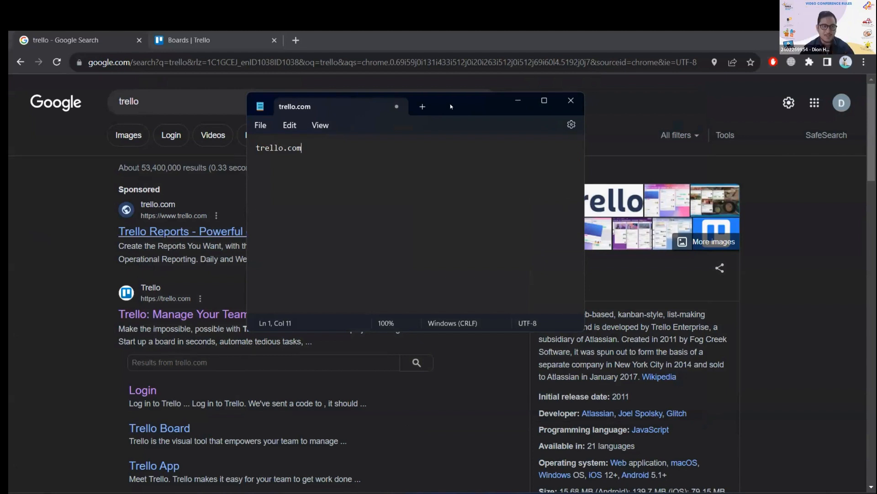
# Minimize the Notepad window, view the sponsored Trello Reports search result, and return to the search results.
pyautogui.moveTo(451, 103); pyautogui.dragTo(644, 109)
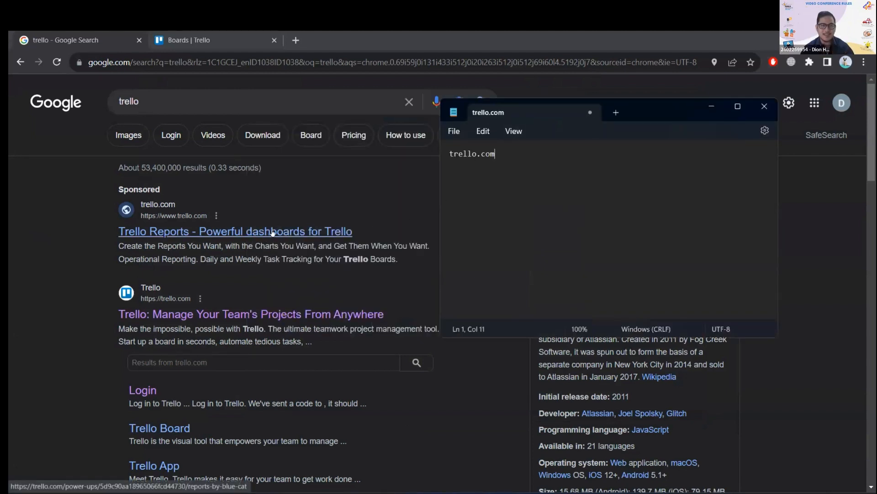
pyautogui.click(711, 106)
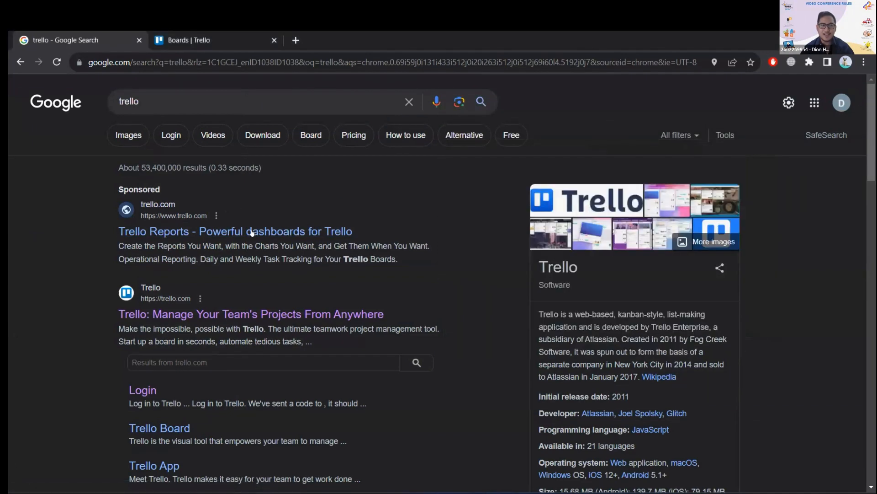
pyautogui.click(251, 232)
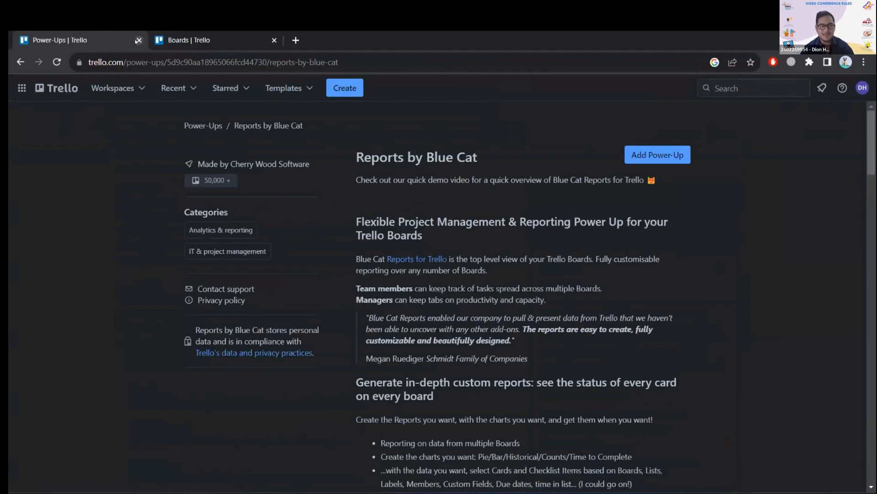
pyautogui.click(19, 62)
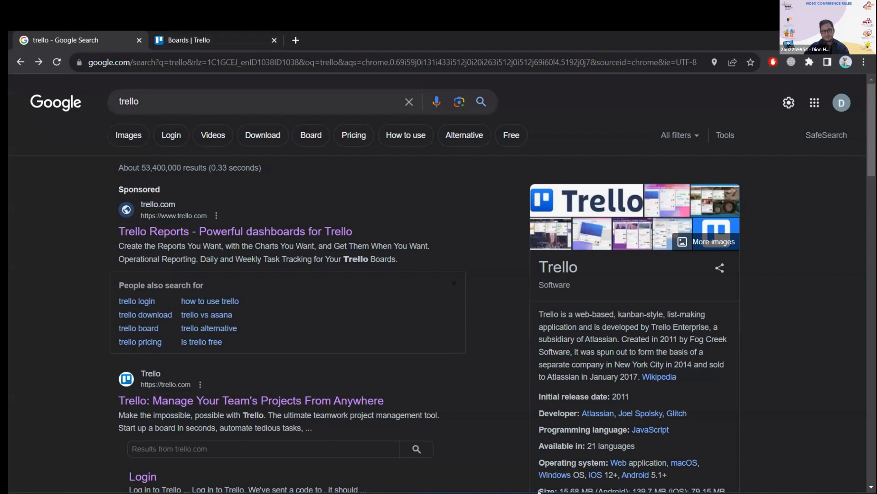
# Switch to the Trello boards page and open the form for creating a new board.
pyautogui.moveTo(605, 492)
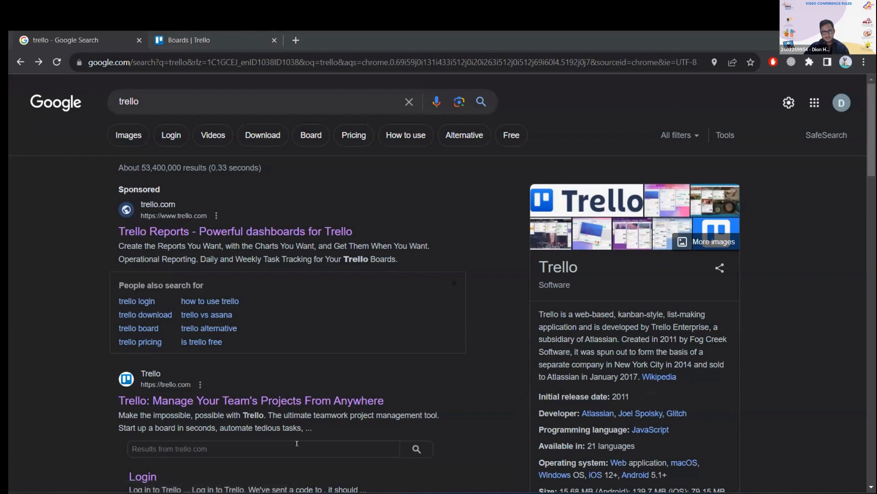
pyautogui.moveTo(456, 493)
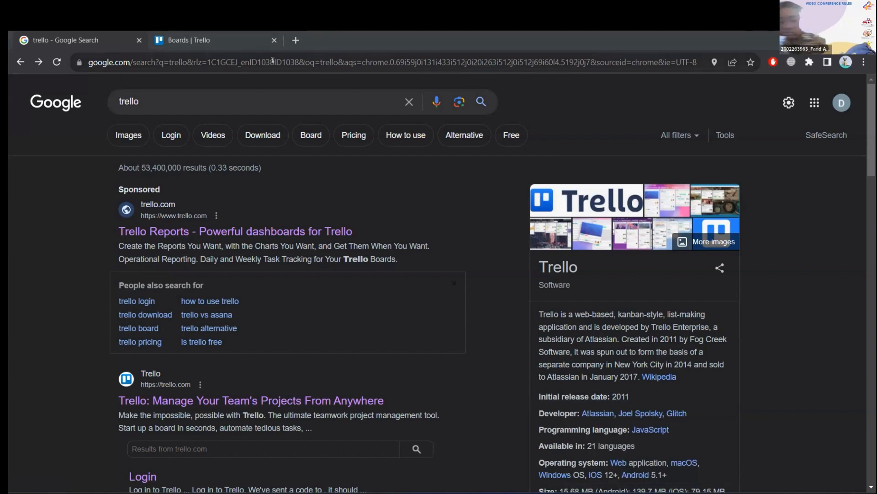
pyautogui.click(242, 41)
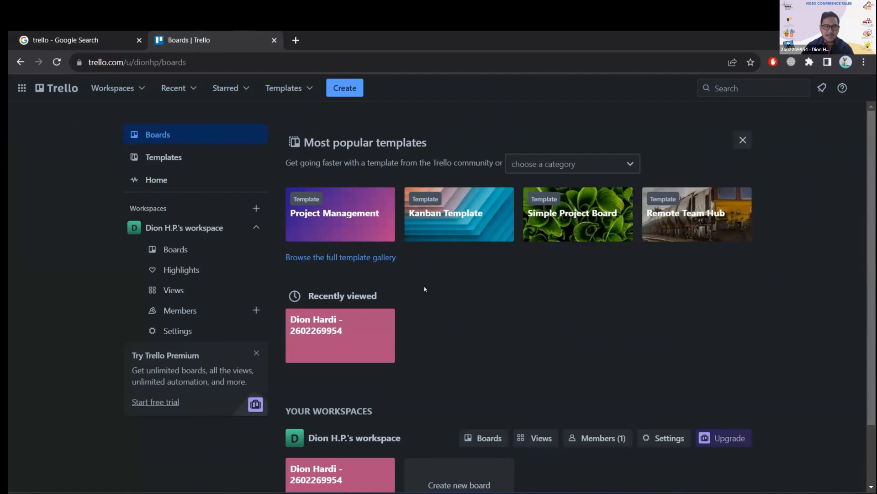
pyautogui.scroll(-2, 395, 340)
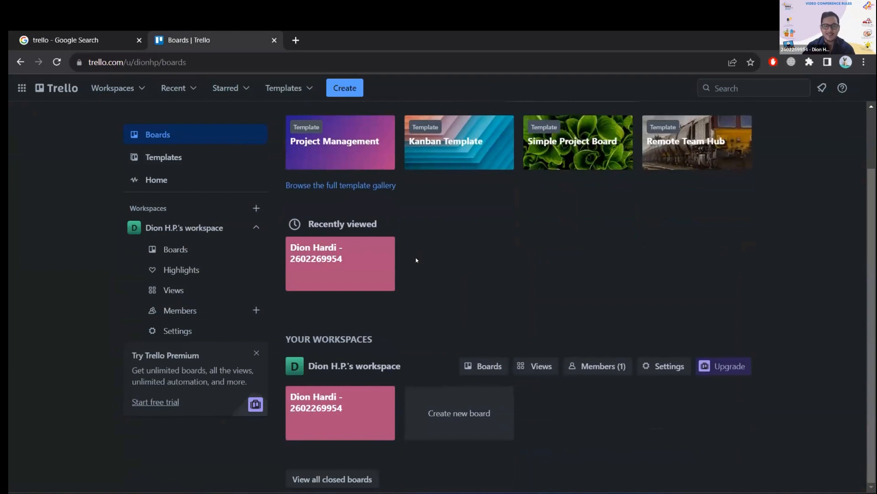
pyautogui.click(475, 418)
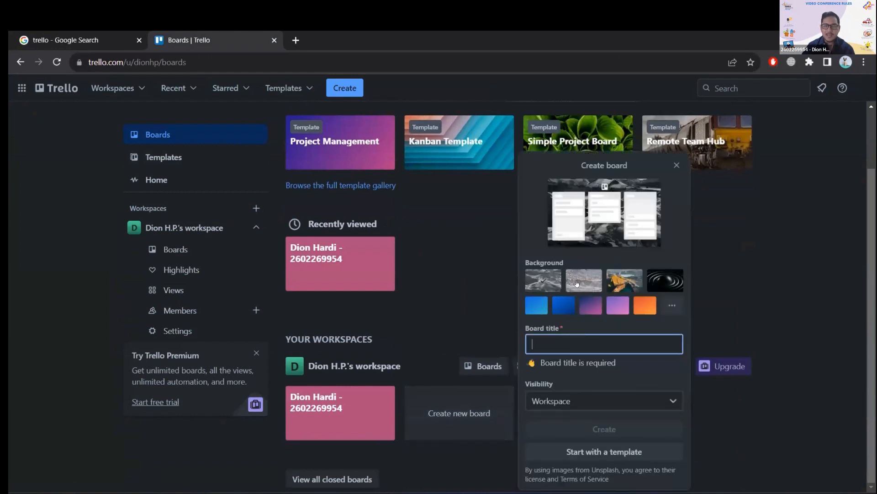
# Preview several preset backgrounds for the new board and choose the photo of the orange mountain landscape.
pyautogui.click(598, 281)
pyautogui.click(616, 280)
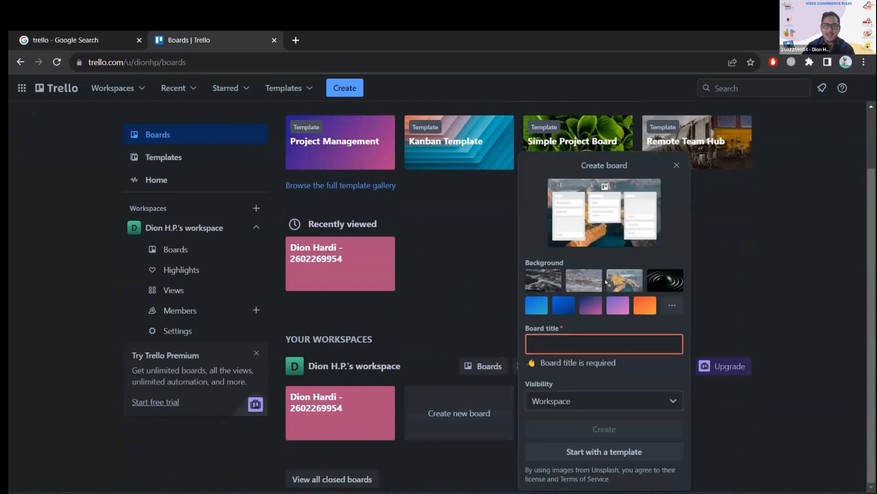
pyautogui.click(581, 282)
pyautogui.click(547, 282)
pyautogui.click(623, 283)
pyautogui.click(659, 286)
pyautogui.click(622, 287)
pyautogui.click(579, 285)
pyautogui.click(548, 286)
pyautogui.click(583, 285)
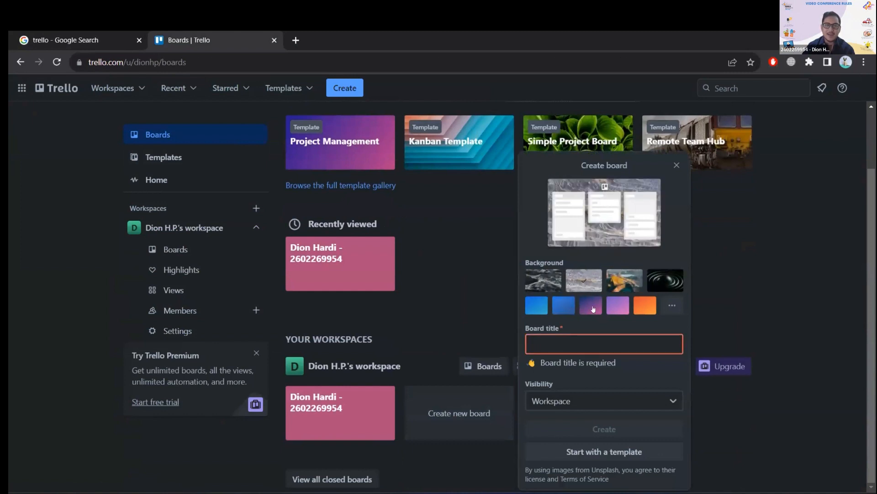
pyautogui.click(544, 280)
pyautogui.click(576, 282)
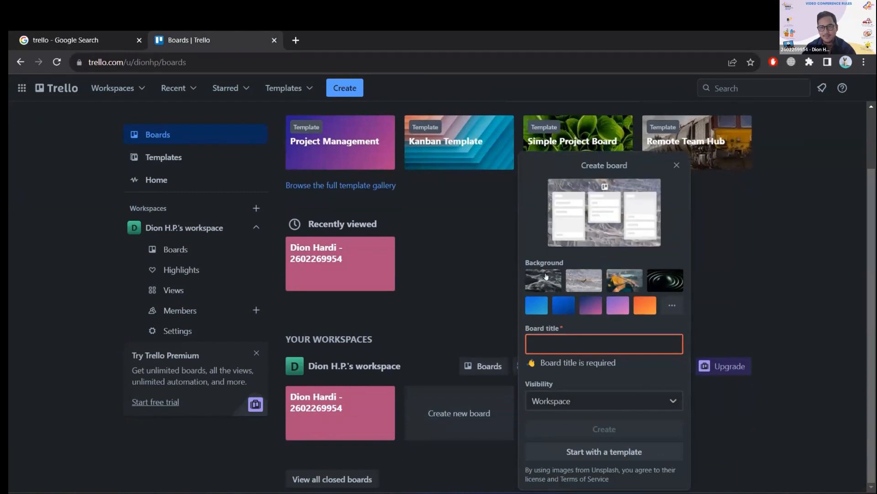
pyautogui.click(546, 278)
pyautogui.click(534, 302)
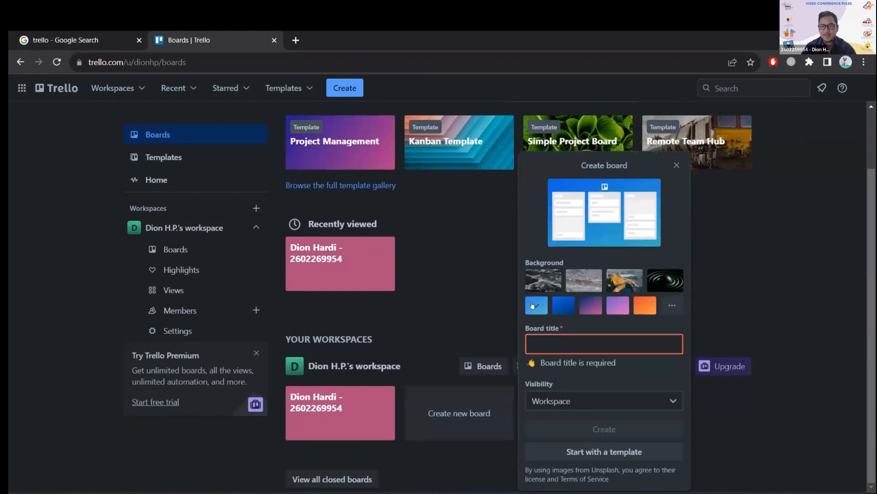
pyautogui.click(624, 280)
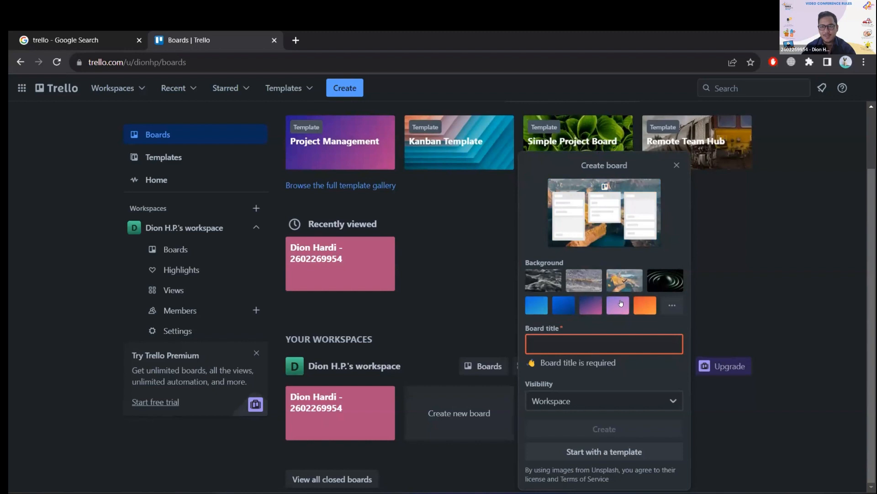
# Enter "Test ISPM Vicon" as the new board's title.
pyautogui.click(606, 344)
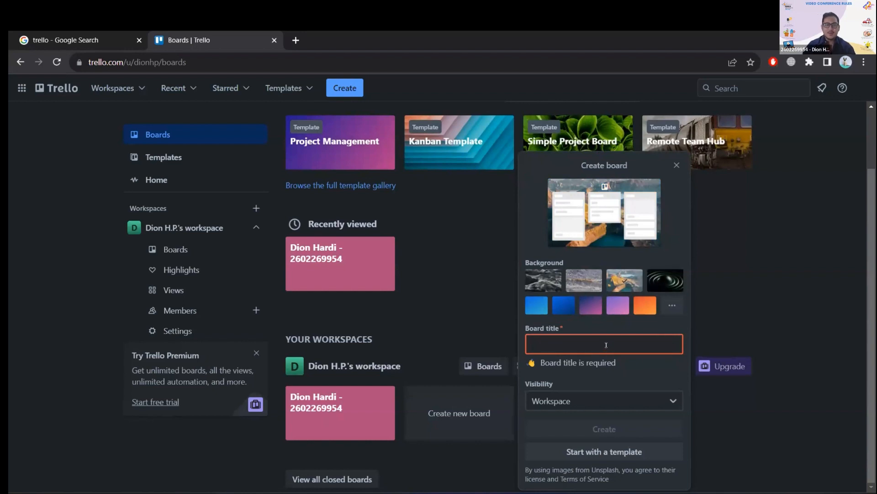
pyautogui.press('capslock')
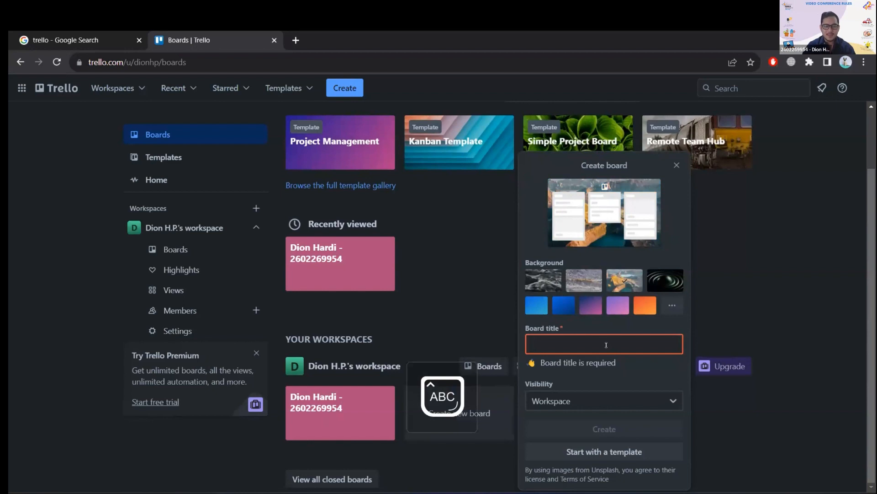
pyautogui.press('capslock')
pyautogui.write('Tess')
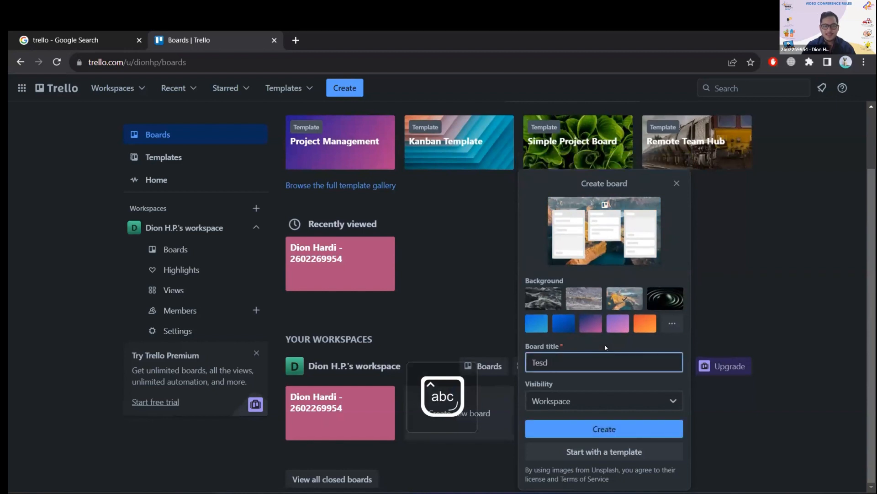
pyautogui.press('BackSpace')
pyautogui.write('t')
pyautogui.press('capslock')
pyautogui.write('ISPM V')
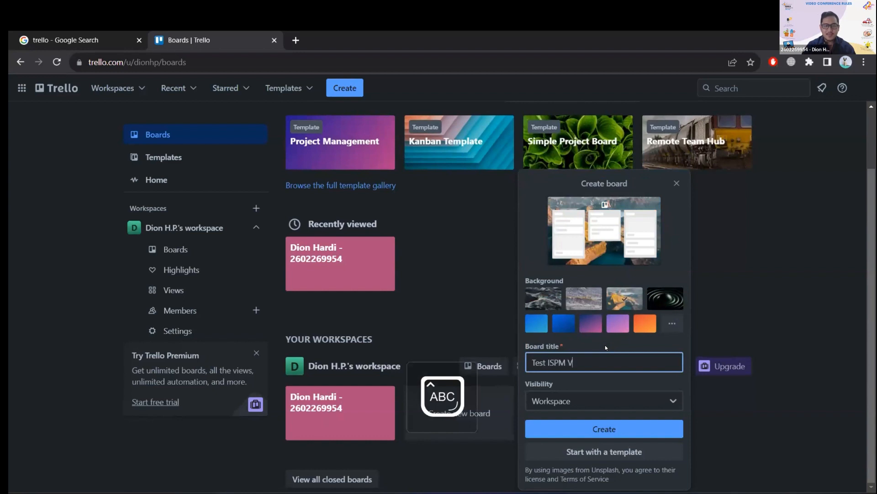
pyautogui.press('capslock')
pyautogui.write('icon')
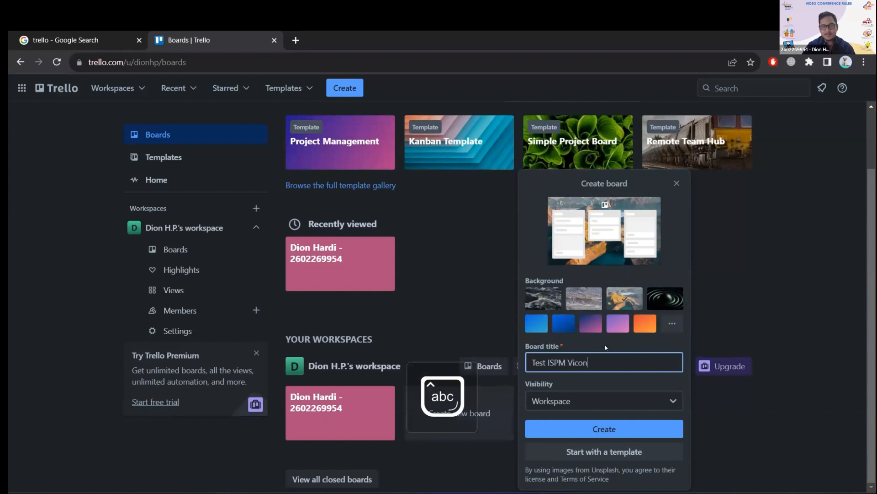
# Review the visibility options, keep the board visible to the Workspace, and create it.
pyautogui.click(619, 404)
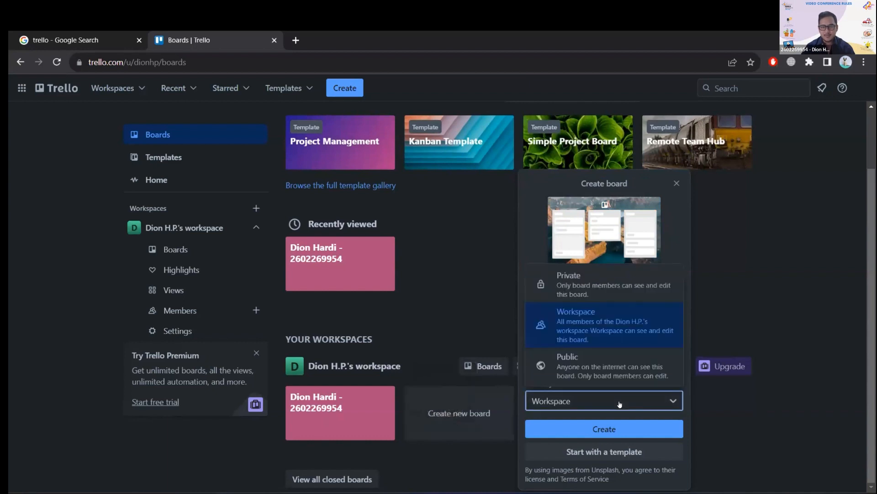
pyautogui.click(619, 404)
pyautogui.click(620, 404)
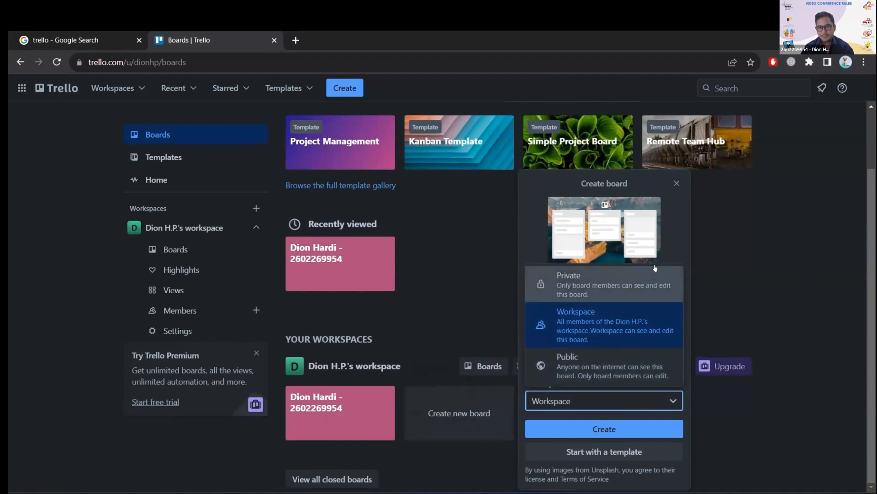
pyautogui.click(631, 322)
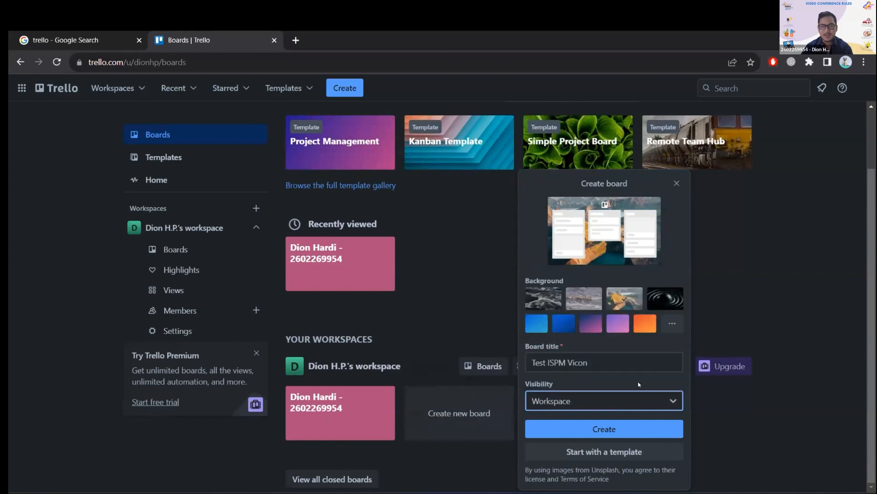
pyautogui.click(620, 431)
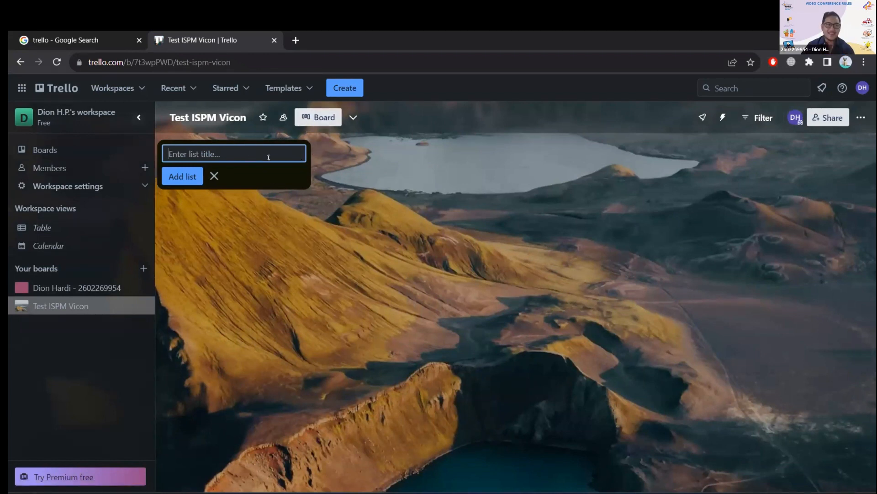
# Add a first list titled "Test" to the Test ISPM Vicon board.
pyautogui.click(353, 117)
pyautogui.click(208, 118)
pyautogui.click(209, 151)
pyautogui.write('Twes')
pyautogui.press('BackSpace')
pyautogui.press('BackSpace')
pyautogui.press('BackSpace')
pyautogui.write('est')
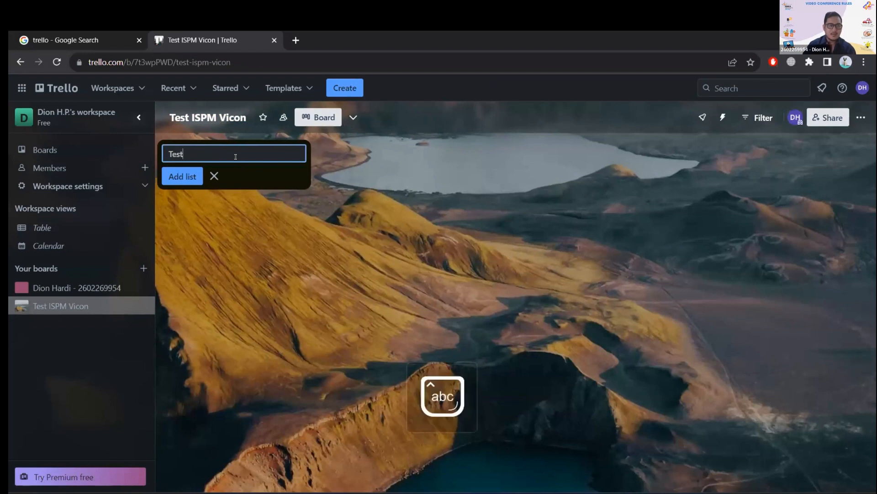
pyautogui.click(183, 176)
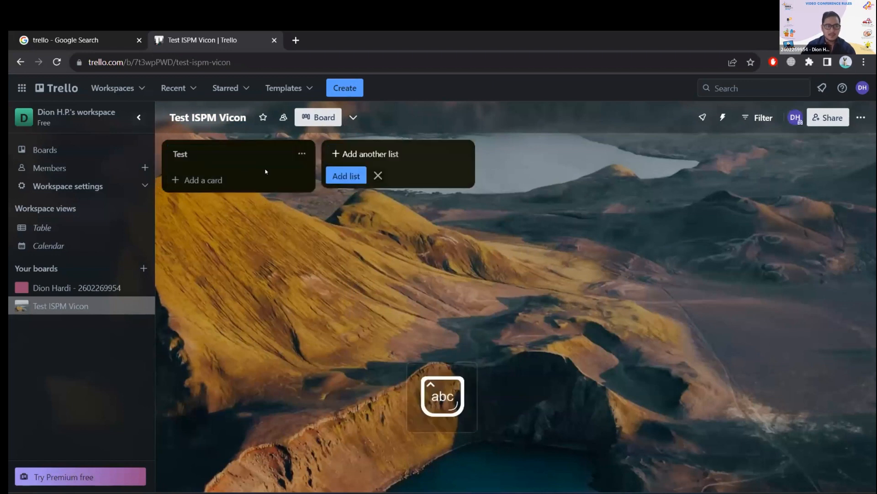
pyautogui.click(354, 118)
pyautogui.click(273, 235)
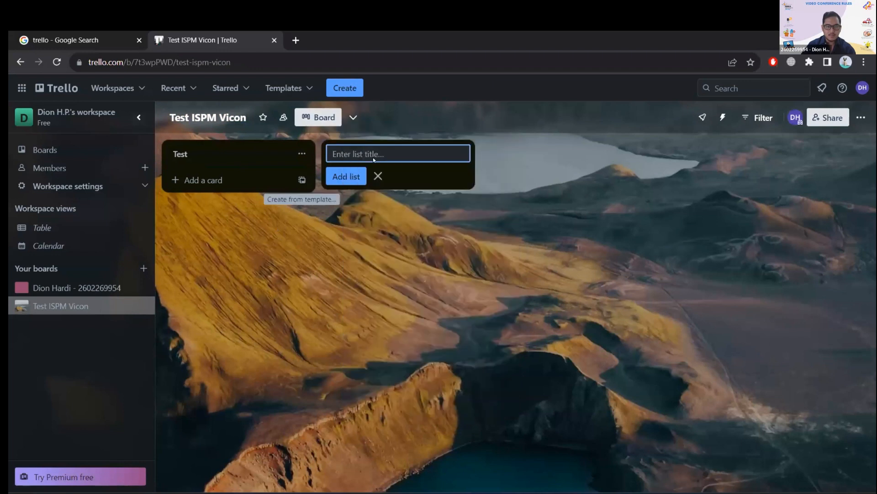
pyautogui.moveTo(223, 145); pyautogui.dragTo(237, 152)
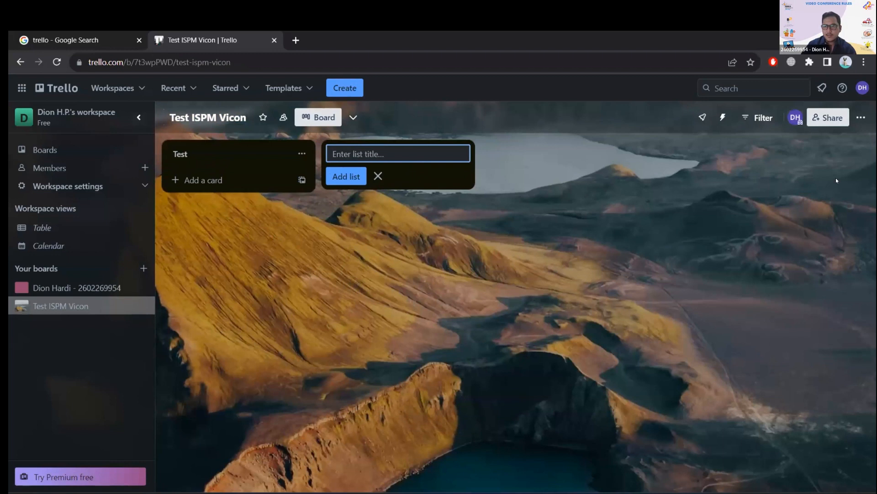
pyautogui.click(759, 117)
pyautogui.click(632, 118)
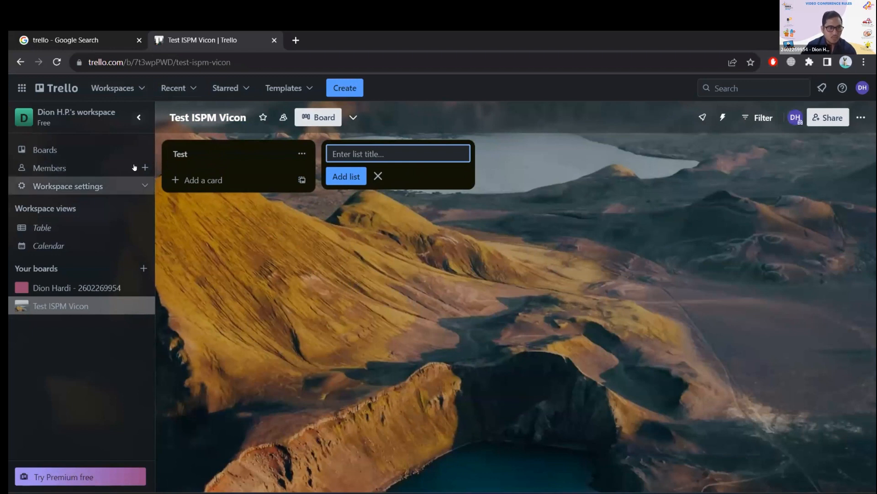
pyautogui.moveTo(255, 152); pyautogui.dragTo(390, 157)
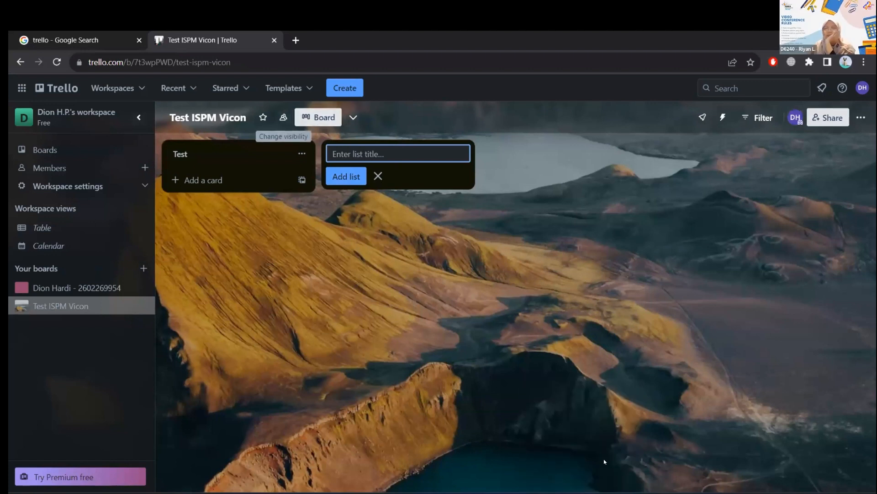
# View the other existing board in the workspace and return to the Test ISPM Vicon board.
pyautogui.moveTo(581, 492)
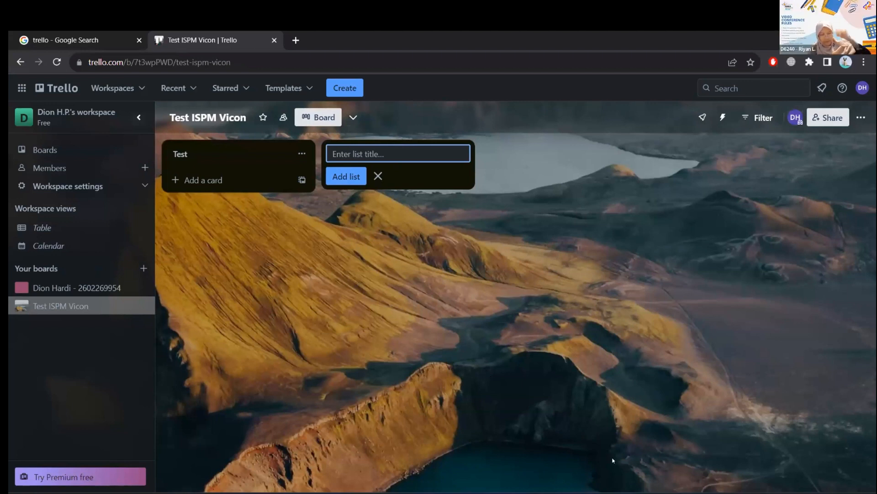
pyautogui.click(268, 151)
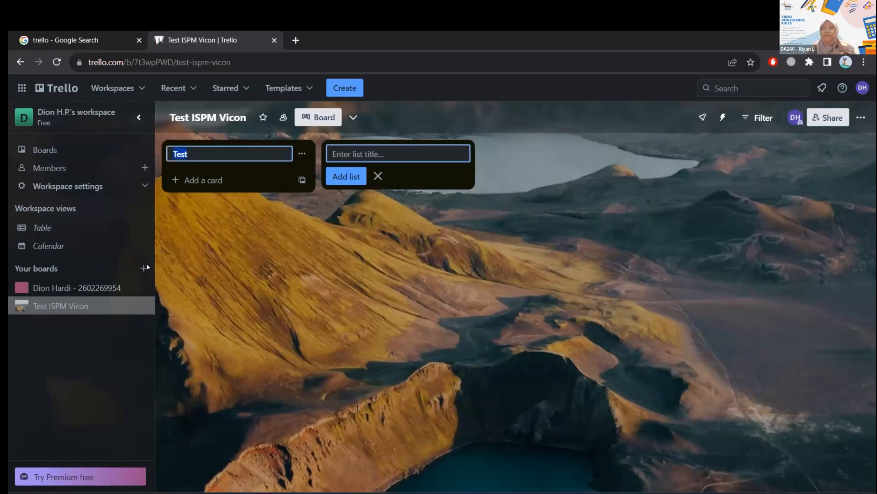
pyautogui.click(68, 288)
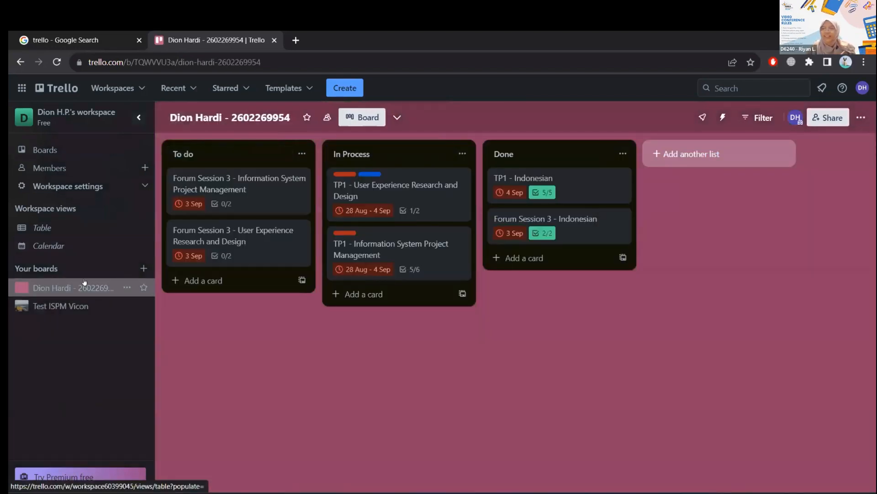
pyautogui.click(64, 306)
pyautogui.click(207, 152)
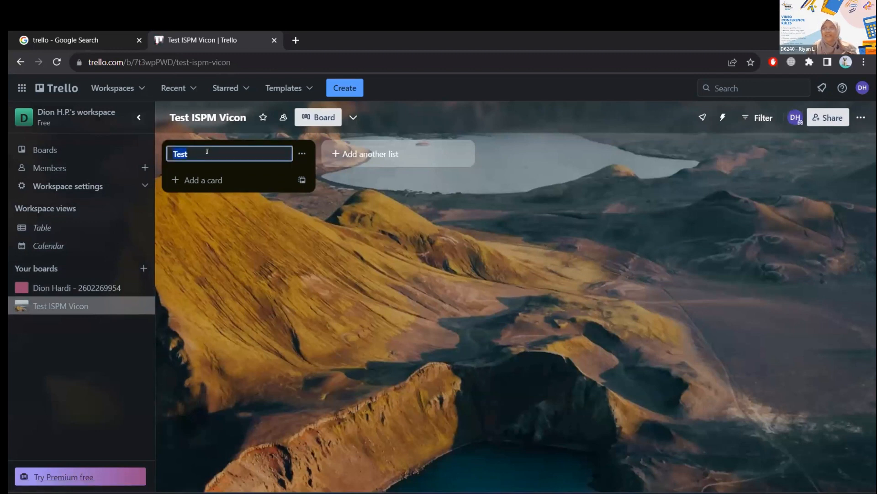
pyautogui.click(228, 180)
pyautogui.click(299, 242)
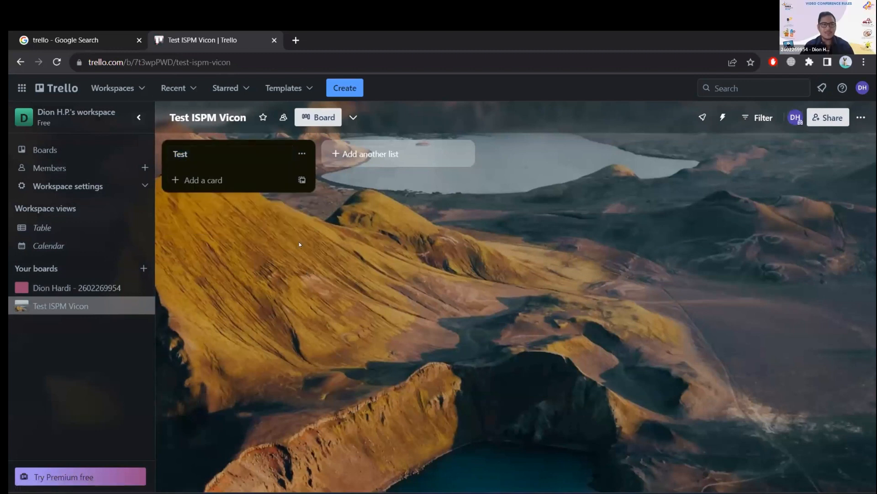
pyautogui.click(388, 155)
pyautogui.click(421, 283)
pyautogui.click(256, 154)
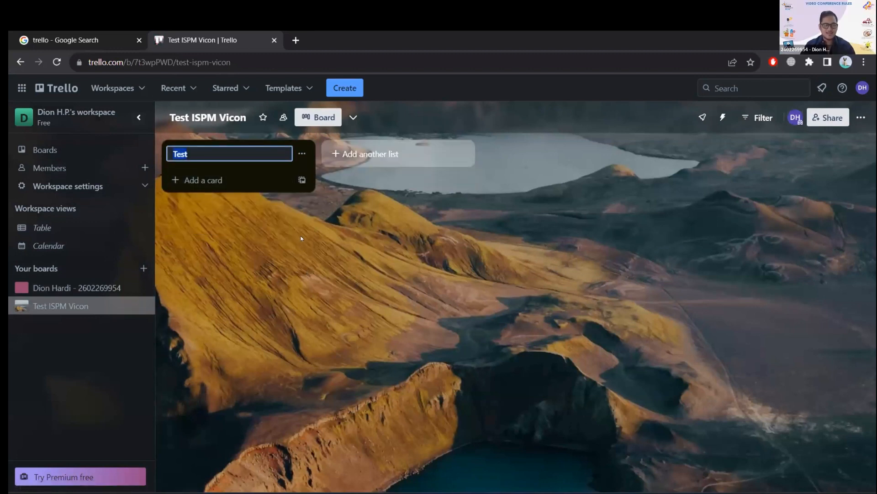
# Open the other board in the workspace again and go back to the Test ISPM Vicon board.
pyautogui.click(253, 153)
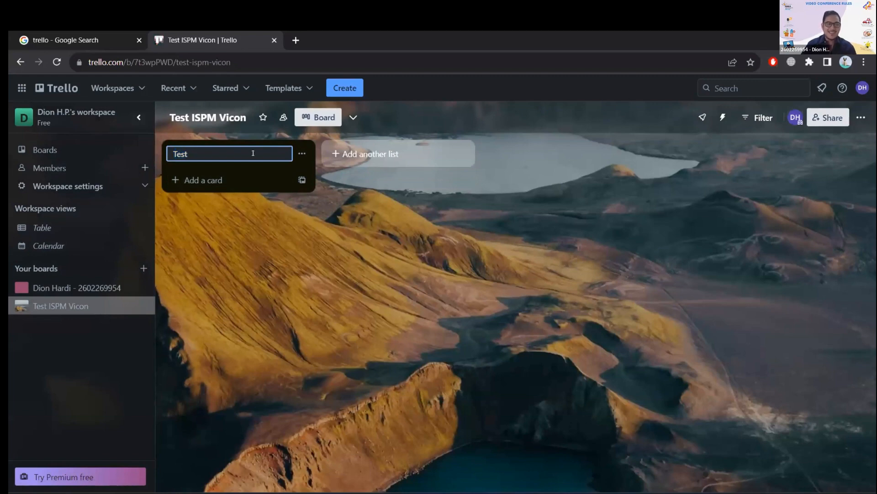
pyautogui.click(87, 287)
pyautogui.click(87, 305)
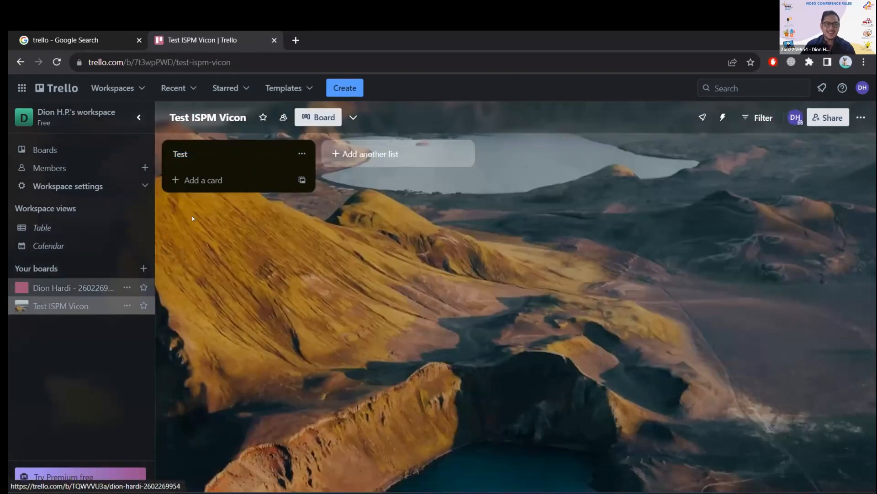
# Change the title of the Test list to "Backlog".
pyautogui.click(214, 151)
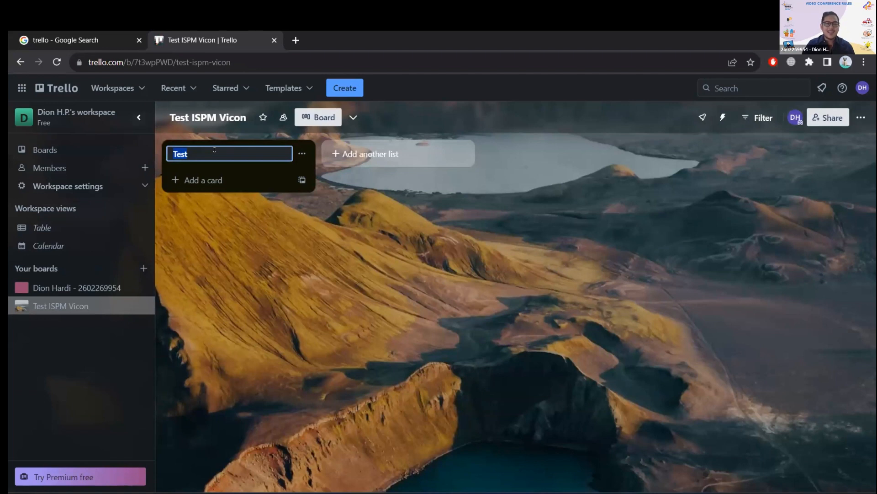
pyautogui.press('capslock')
pyautogui.write('T')
pyautogui.press('capslock')
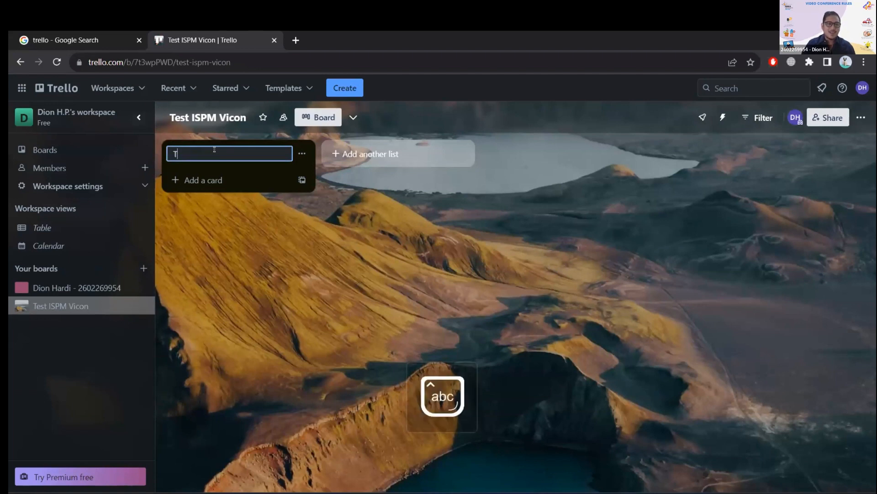
pyautogui.press('BackSpace')
pyautogui.press('capslock')
pyautogui.write('BA')
pyautogui.press('capslock')
pyautogui.write('acklog')
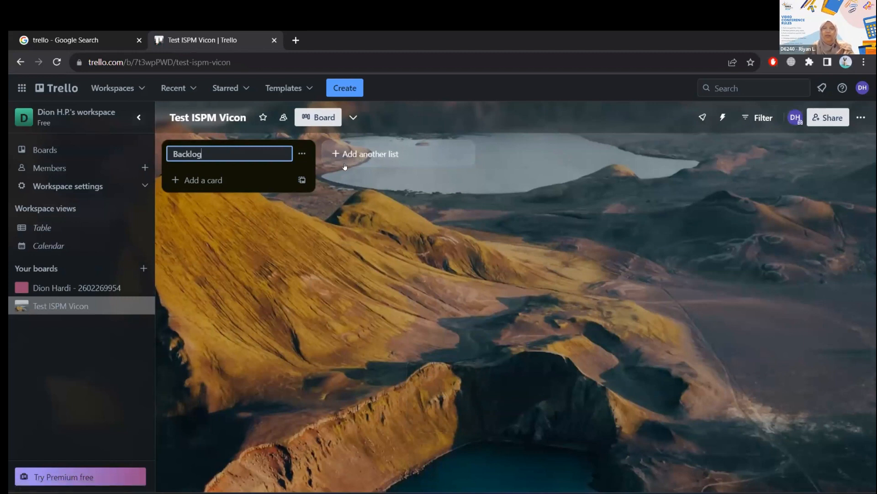
# Clear the title entered for the first list and name it "Test" again.
pyautogui.press('BackSpace')
pyautogui.press('BackSpace')
pyautogui.press('BackSpace')
pyautogui.press('BackSpace')
pyautogui.press('BackSpace')
pyautogui.press('BackSpace')
pyautogui.press('BackSpace')
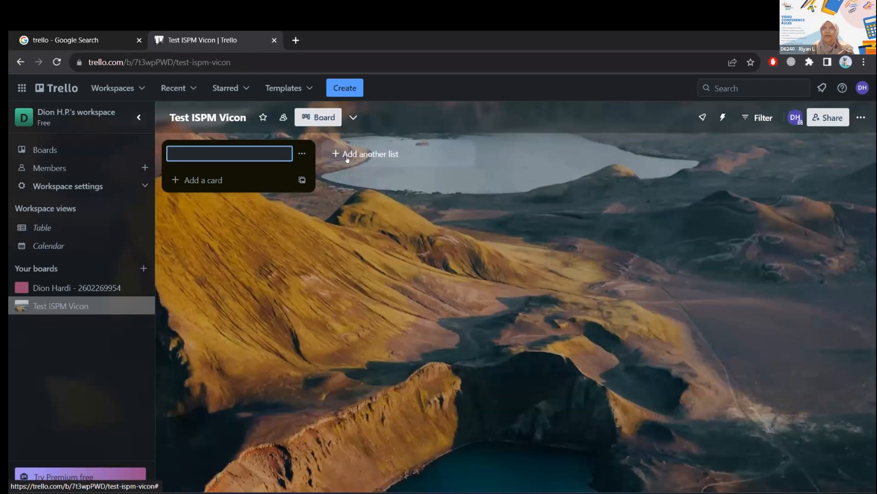
pyautogui.write('Test')
pyautogui.press('Return')
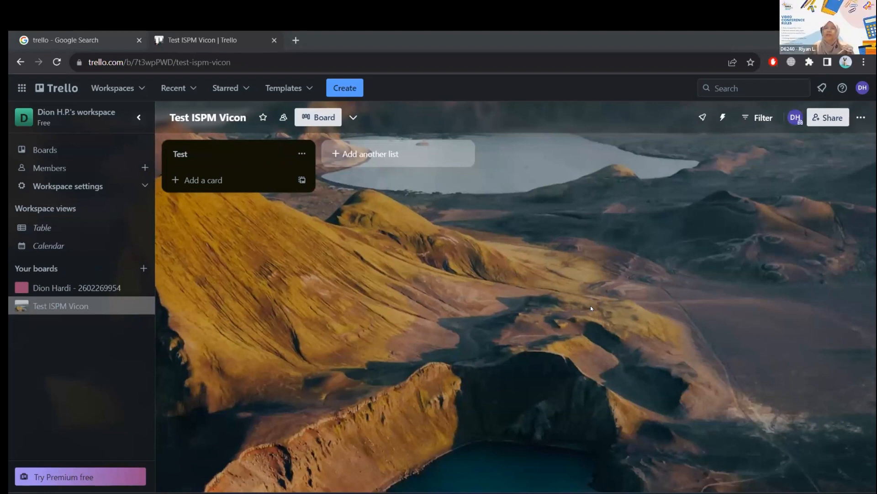
# Rename the Test list as "Planning".
pyautogui.click(216, 153)
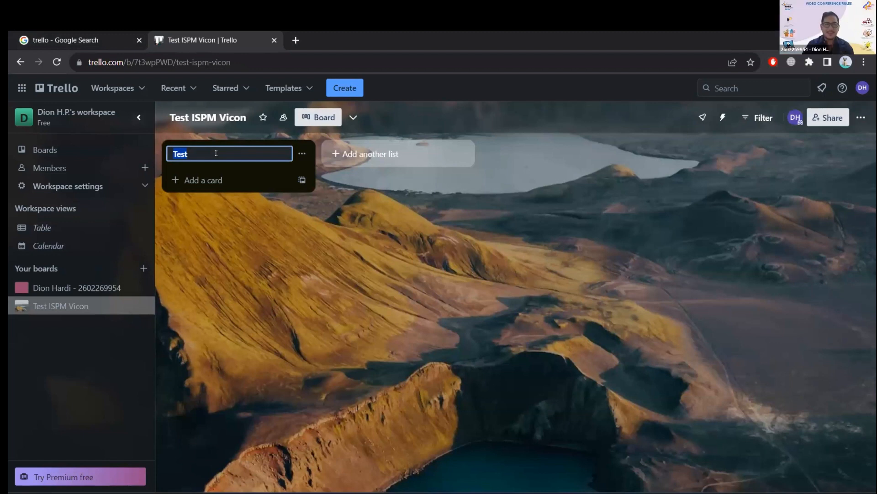
pyautogui.press('BackSpace')
pyautogui.press('capslock')
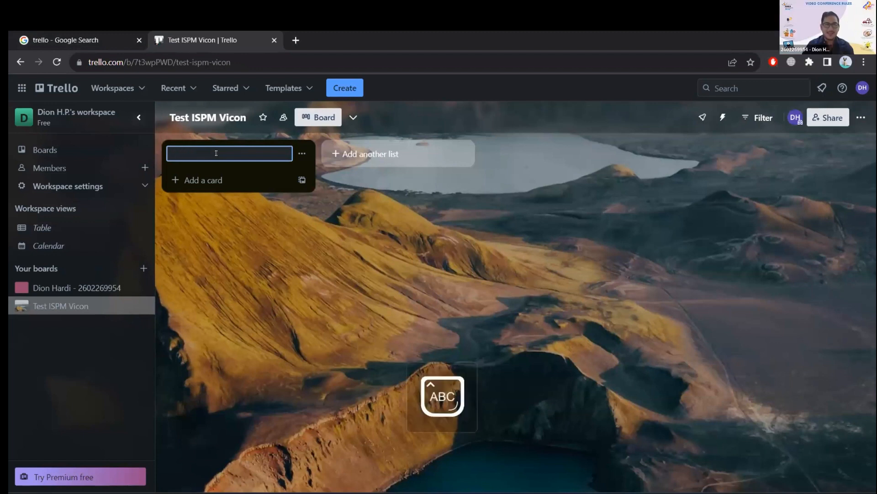
pyautogui.write('P')
pyautogui.press('capslock')
pyautogui.write('lanning')
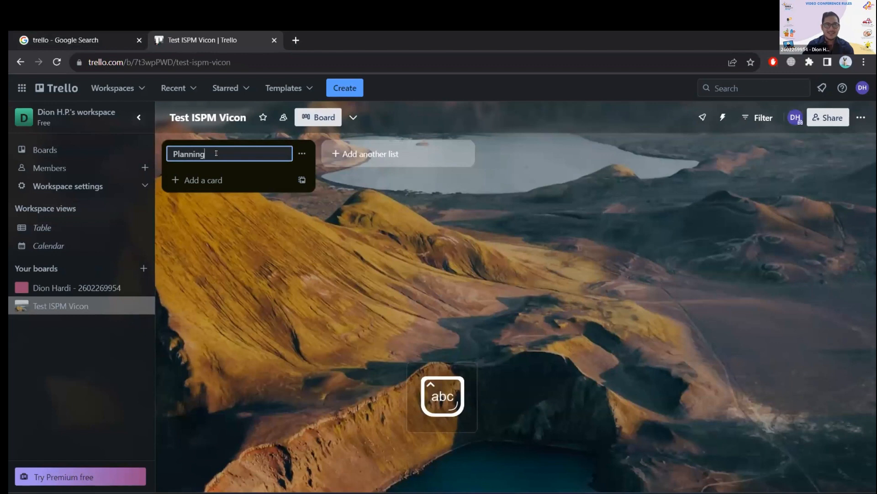
# Add a second list titled "Design" to the board.
pyautogui.click(334, 155)
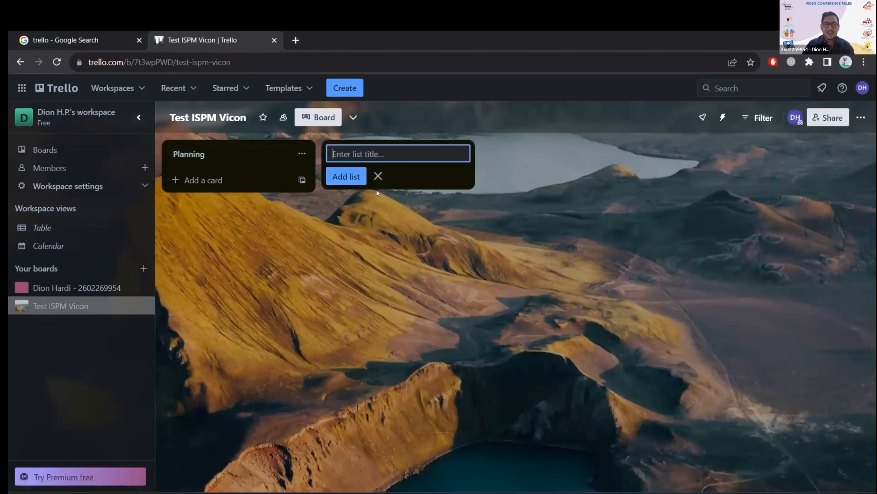
pyautogui.press('capslock')
pyautogui.write('D')
pyautogui.press('capslock')
pyautogui.write('esign')
pyautogui.click(358, 191)
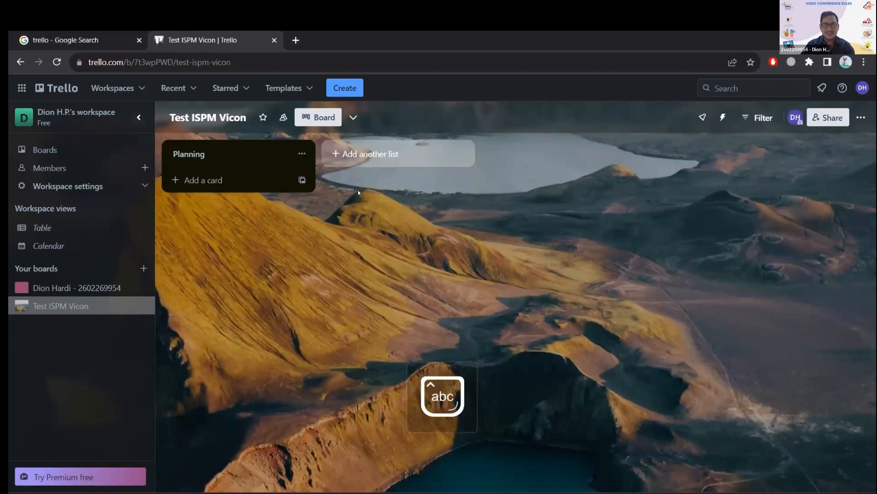
pyautogui.click(337, 153)
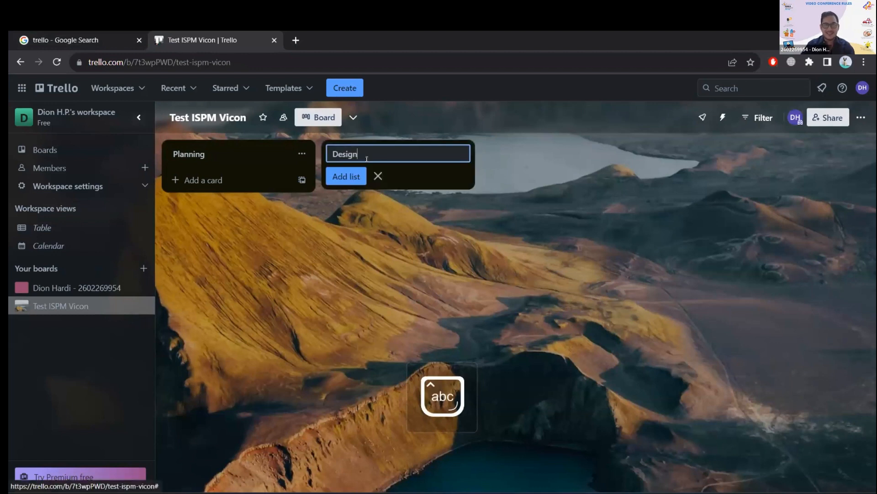
pyautogui.click(353, 177)
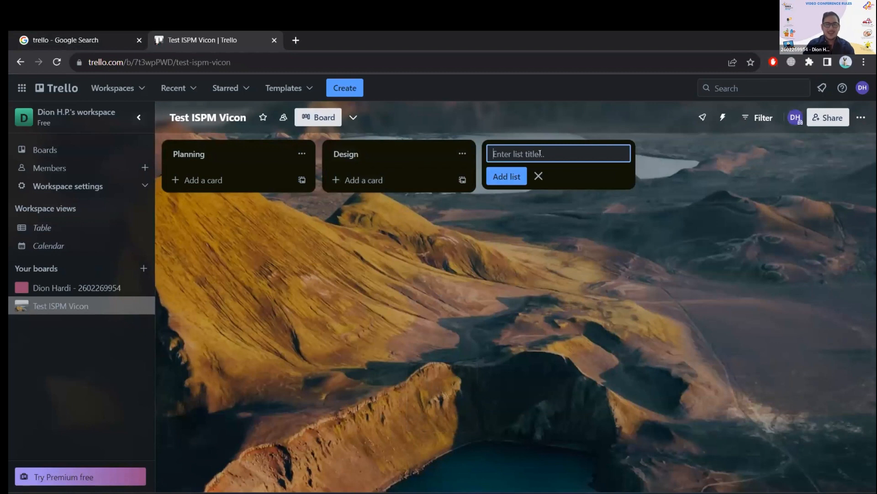
# Add a third list titled "Testing" after the Design list.
pyautogui.write('Tes')
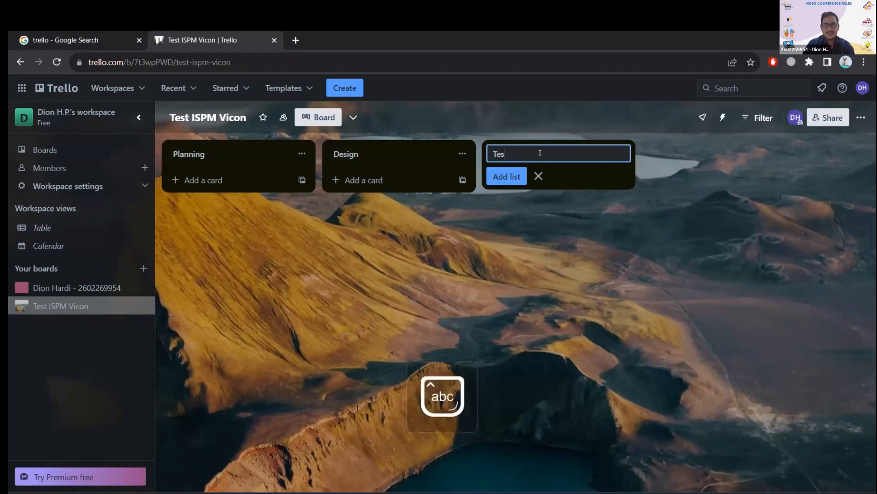
pyautogui.write('ting')
pyautogui.click(506, 176)
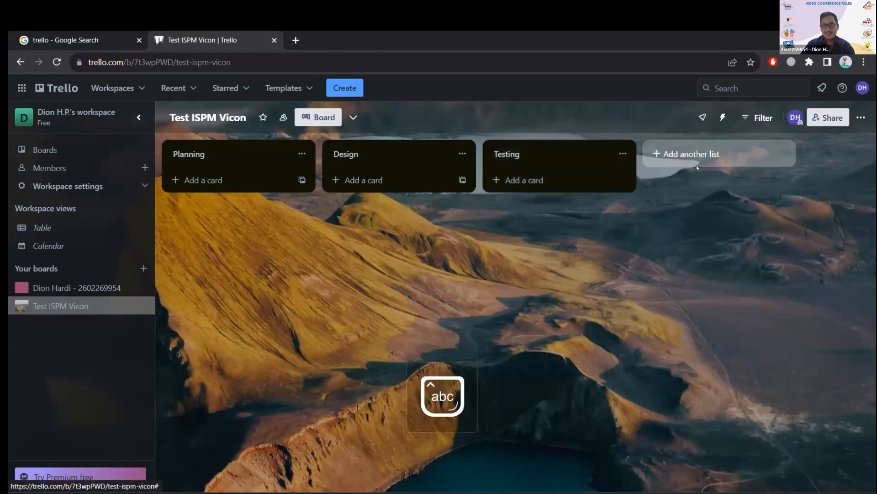
# Add a fourth list titled "Deployment" after the Testing list.
pyautogui.click(697, 165)
pyautogui.press('capslock')
pyautogui.write('D')
pyautogui.press('capslock')
pyautogui.write('epl')
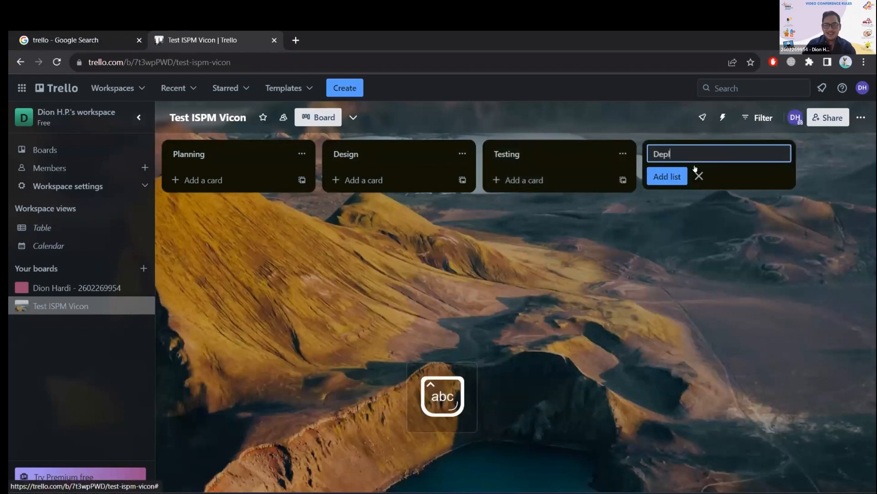
pyautogui.write('oyment')
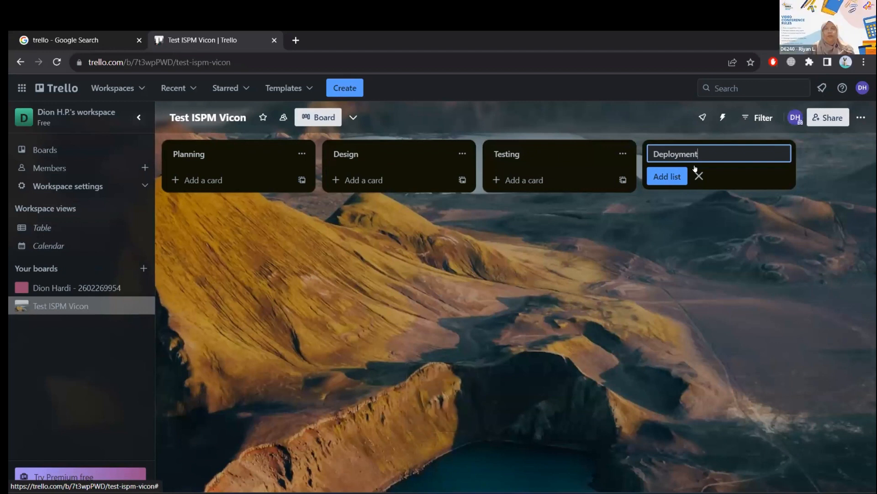
pyautogui.click(671, 177)
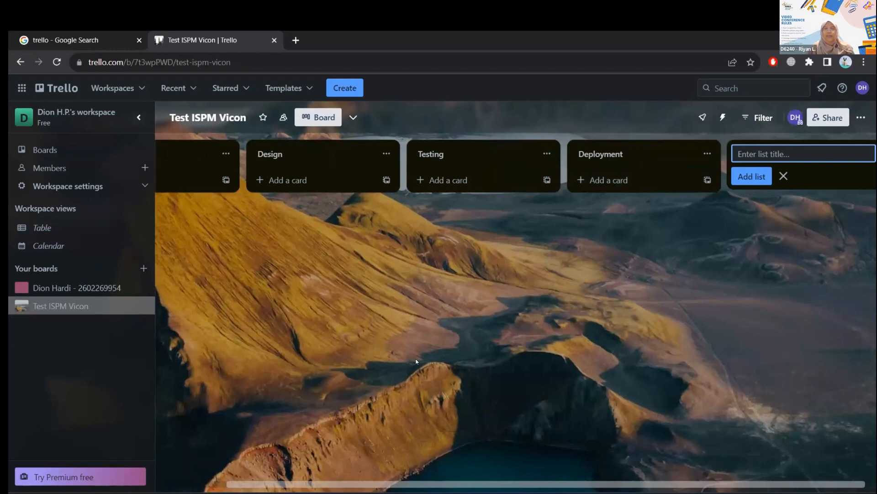
# Rename the third list, Testing, as "Development".
pyautogui.hscroll(-2, 423, 476)
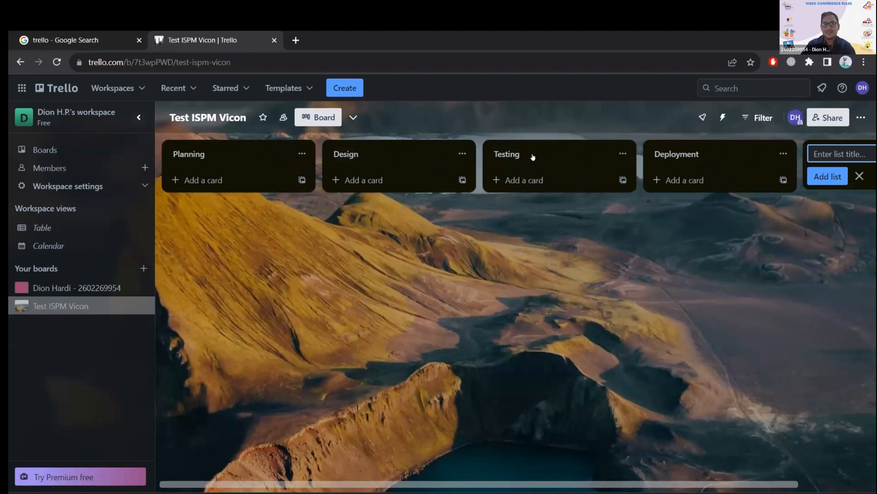
pyautogui.click(562, 153)
pyautogui.write('Develo')
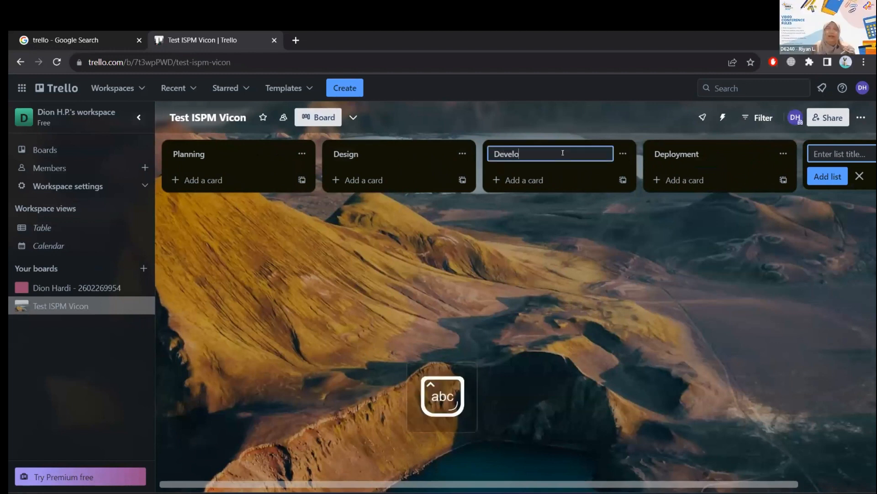
pyautogui.write('pment')
# Rename the fourth list, Deployment, as "Testing".
pyautogui.click(713, 152)
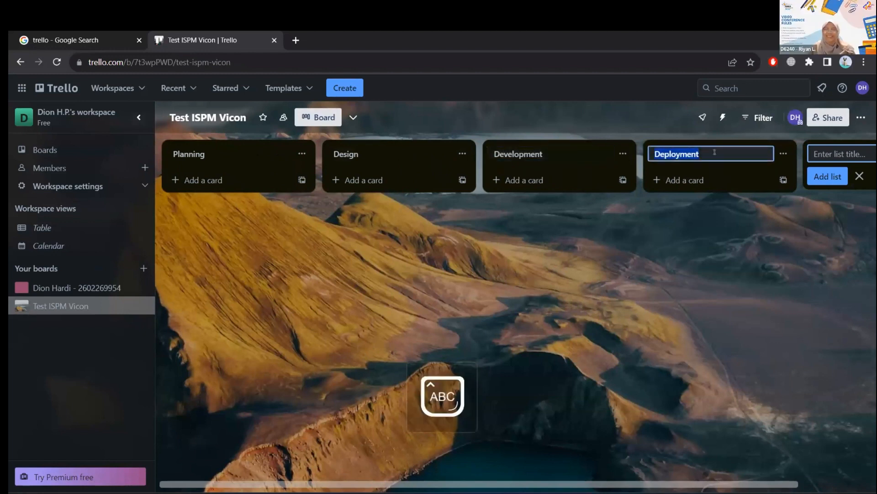
pyautogui.write('t')
pyautogui.press('capslock')
pyautogui.write('e')
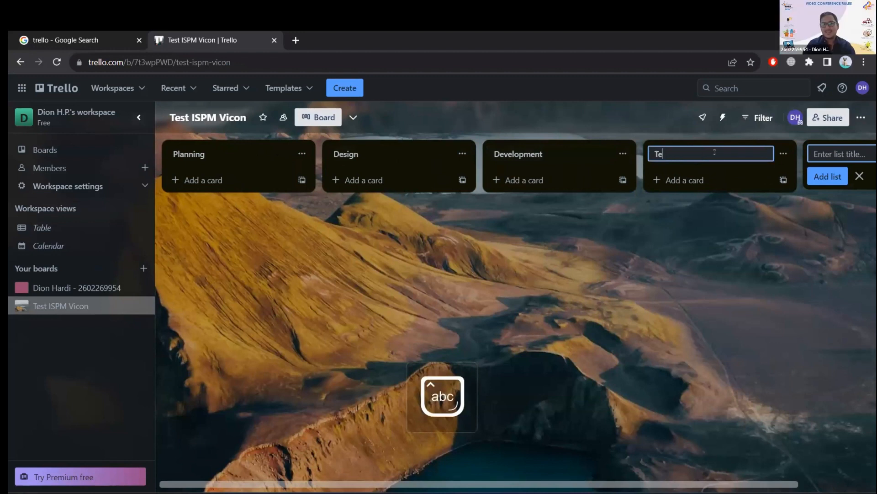
pyautogui.write('sting')
# Enter "Deployment" as the title of the new fifth list.
pyautogui.click(859, 153)
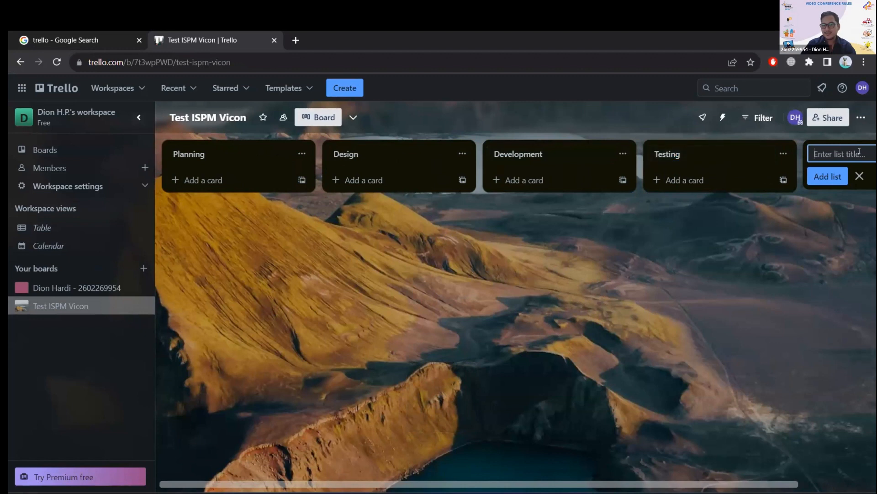
pyautogui.press('capslock')
pyautogui.write('D')
pyautogui.press('capslock')
pyautogui.write('eplot')
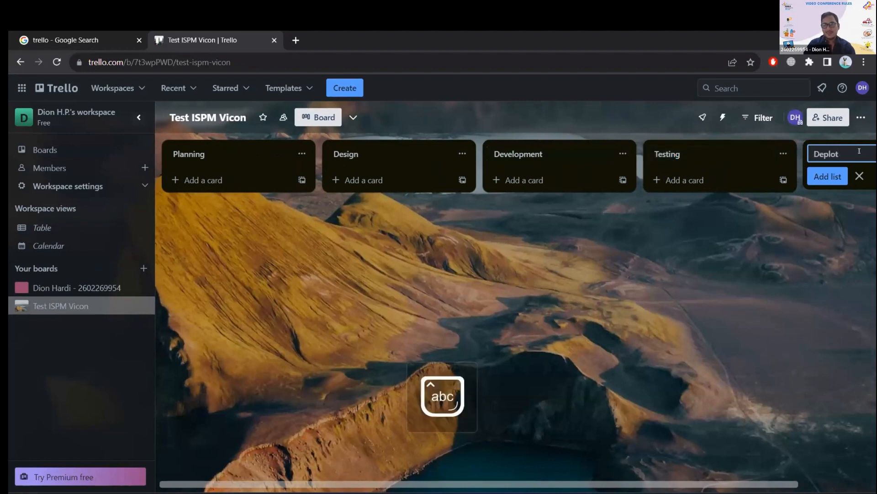
pyautogui.press('BackSpace')
pyautogui.write('yment')
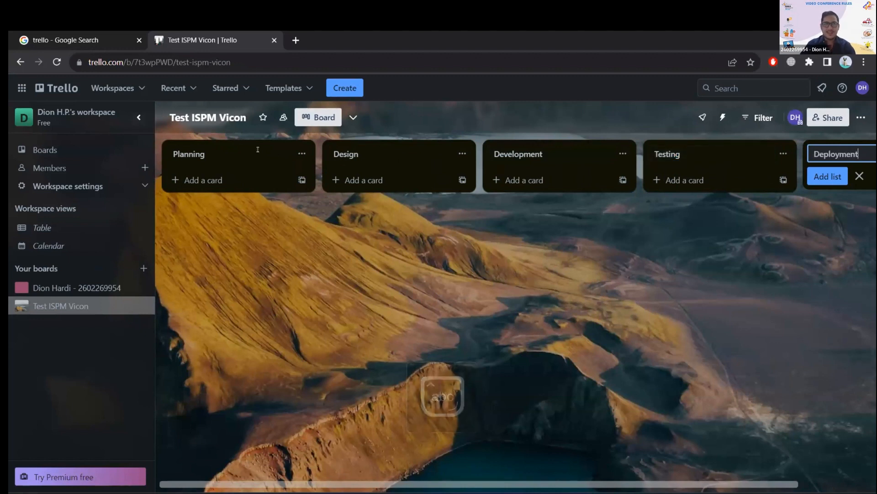
pyautogui.click(257, 150)
pyautogui.click(359, 153)
pyautogui.click(512, 155)
pyautogui.click(228, 155)
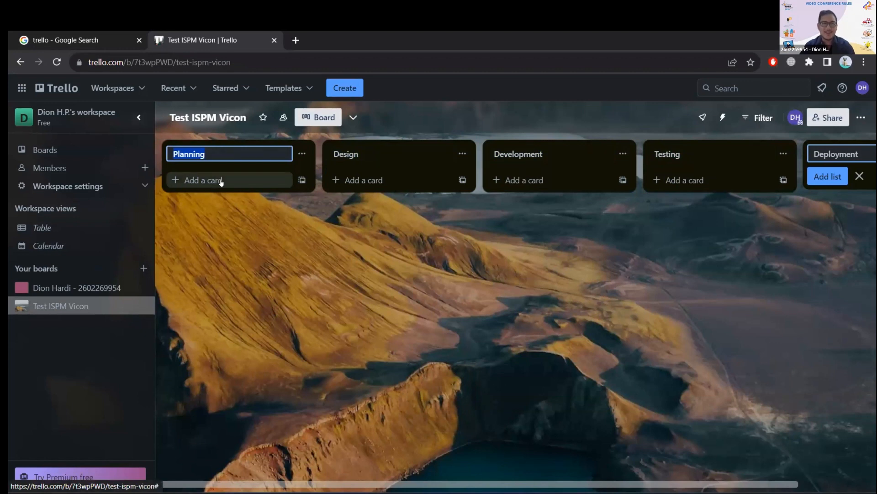
# Start a new card in the Planning list.
pyautogui.click(221, 182)
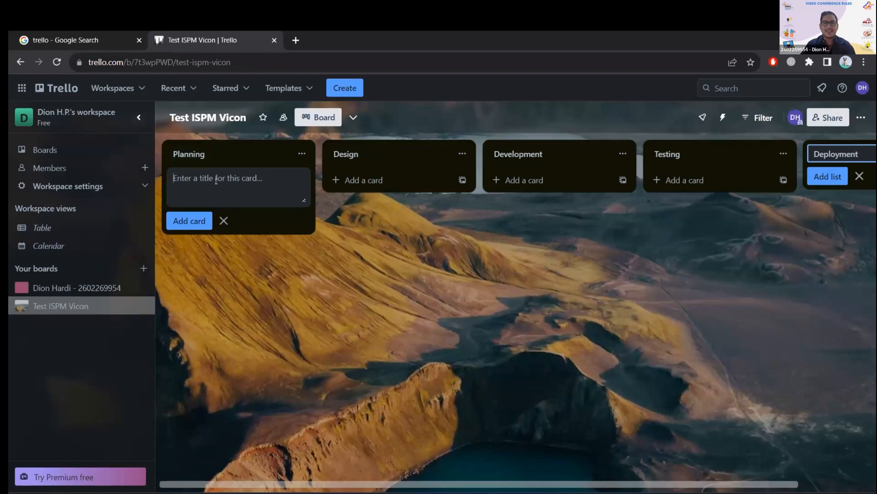
pyautogui.press('capslock')
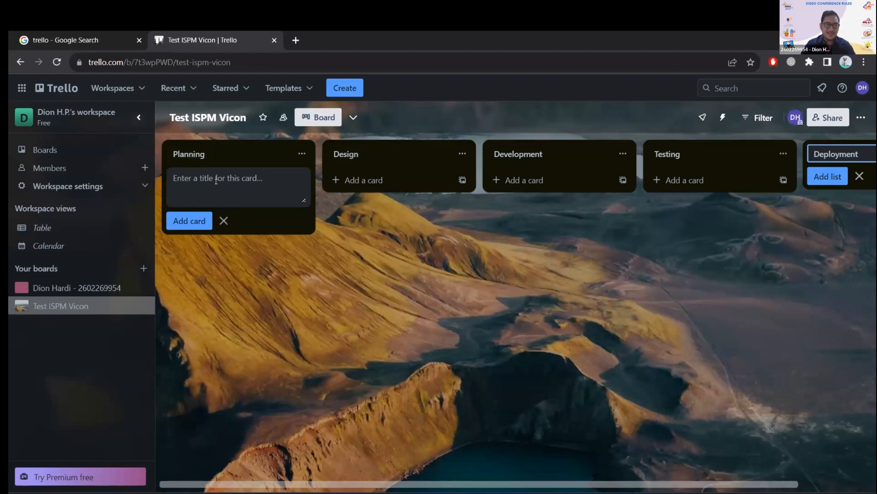
pyautogui.press('capslock')
pyautogui.write('Ap')
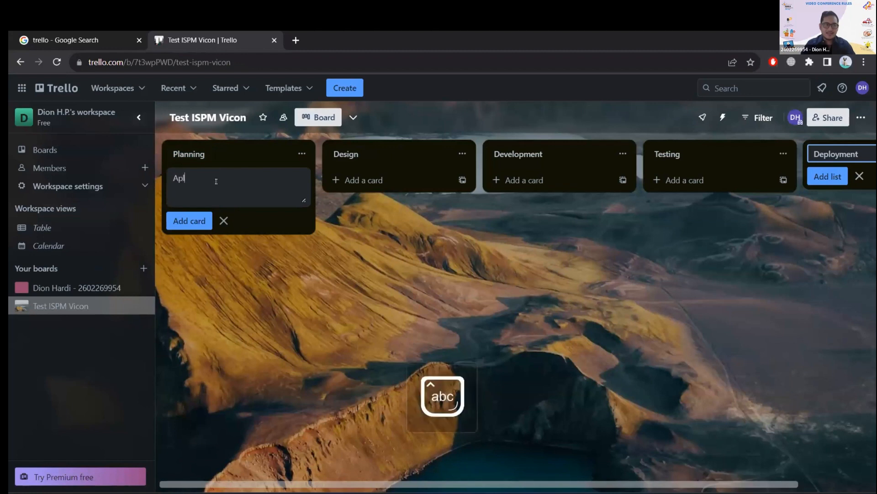
pyautogui.write('lik')
pyautogui.press('BackSpace')
pyautogui.press('BackSpace')
pyautogui.press('BackSpace')
pyautogui.press('BackSpace')
pyautogui.press('BackSpace')
pyautogui.write('m')
pyautogui.press('BackSpace')
# Title the new card "Feature Buy" and add it to the Planning list.
pyautogui.press('capslock')
pyautogui.write('F')
pyautogui.press('capslock')
pyautogui.write('eatur')
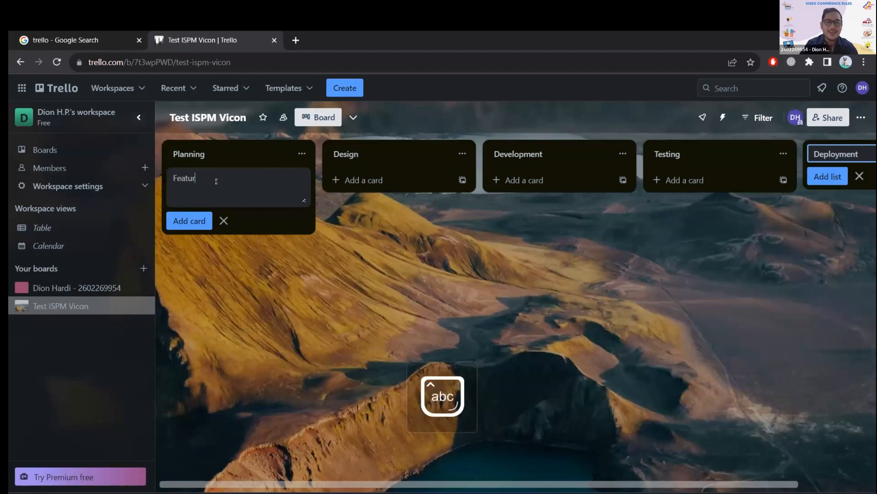
pyautogui.write('e A')
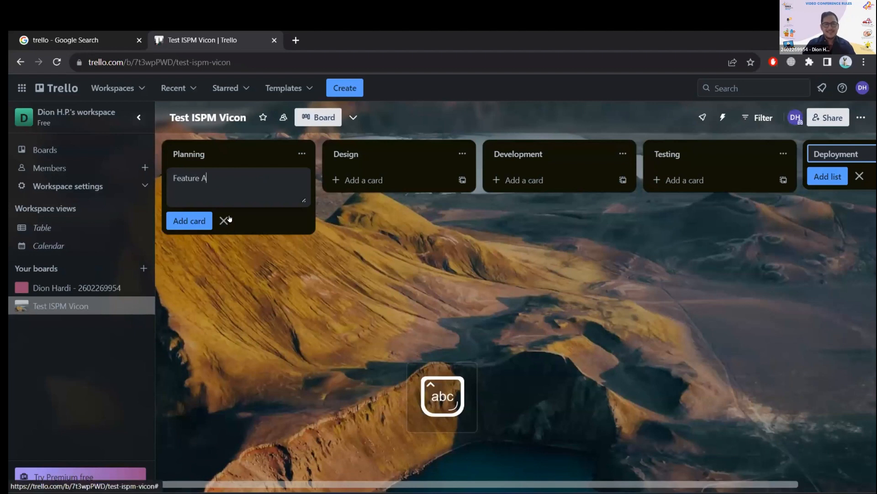
pyautogui.press('BackSpace')
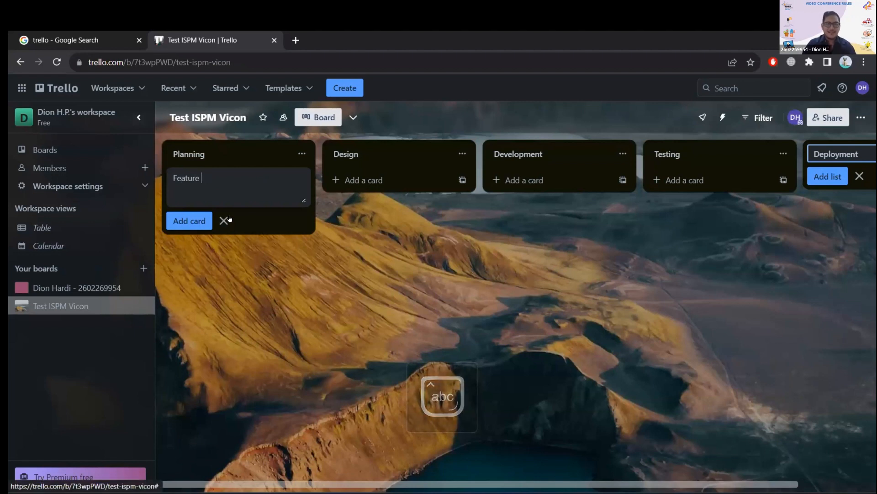
pyautogui.write('Buy')
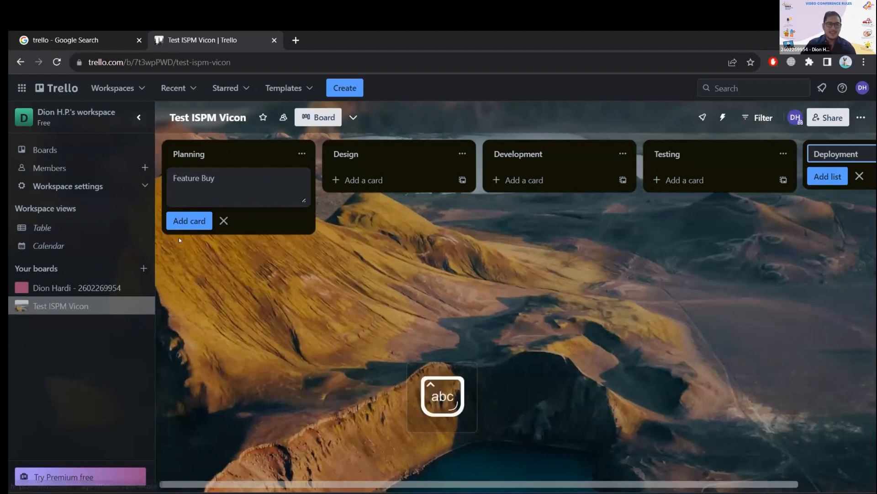
pyautogui.press('Return')
# Add a second card titled "Fea" to the Planning list.
pyautogui.write('Fea')
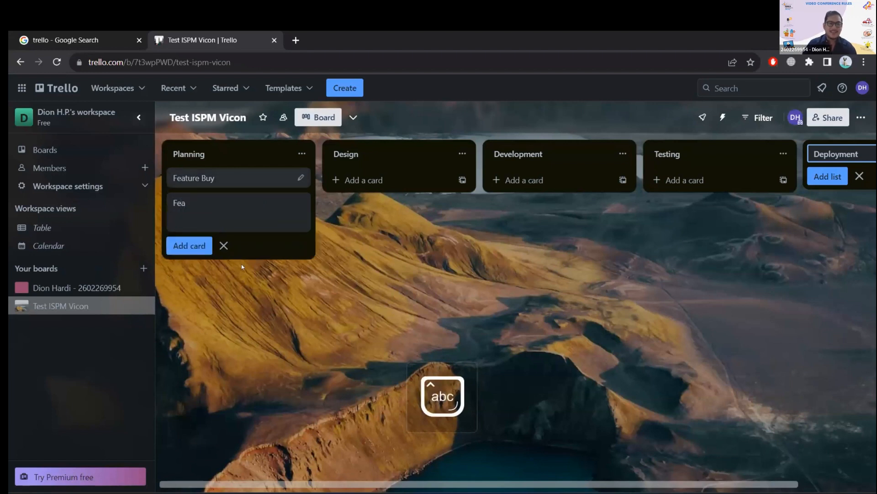
pyautogui.write('tur')
pyautogui.press('BackSpace')
pyautogui.press('BackSpace')
pyautogui.press('BackSpace')
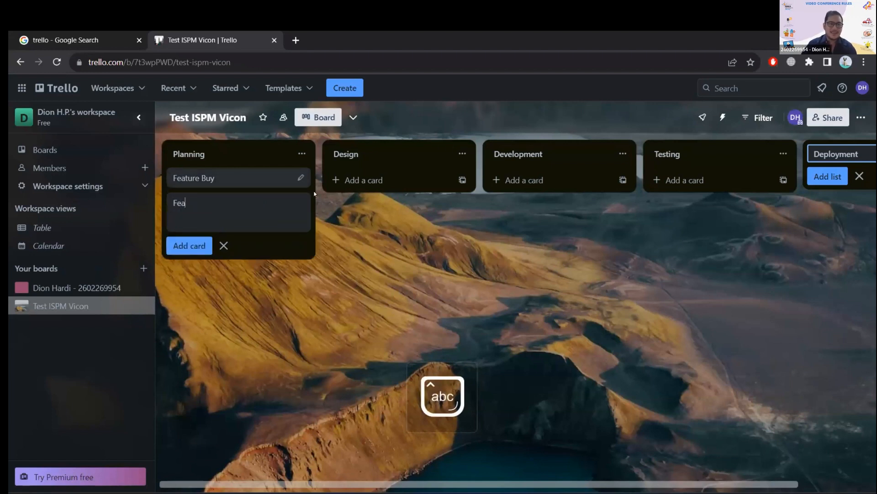
pyautogui.click(265, 177)
pyautogui.click(670, 270)
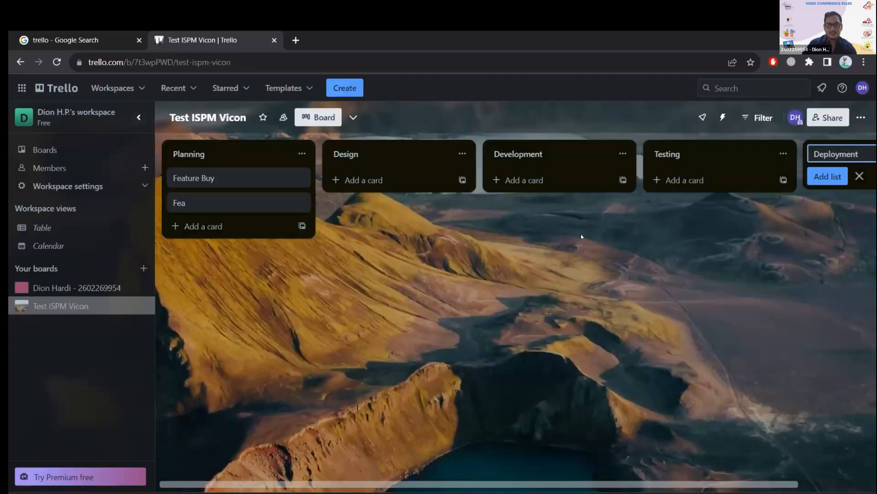
# Rename the Feature Buy card in the Planning list as "Feature A" and save it.
pyautogui.click(237, 180)
pyautogui.click(721, 233)
pyautogui.click(301, 177)
pyautogui.click(274, 175)
pyautogui.press('capslock')
pyautogui.press('BackSpace')
pyautogui.press('BackSpace')
pyautogui.press('BackSpace')
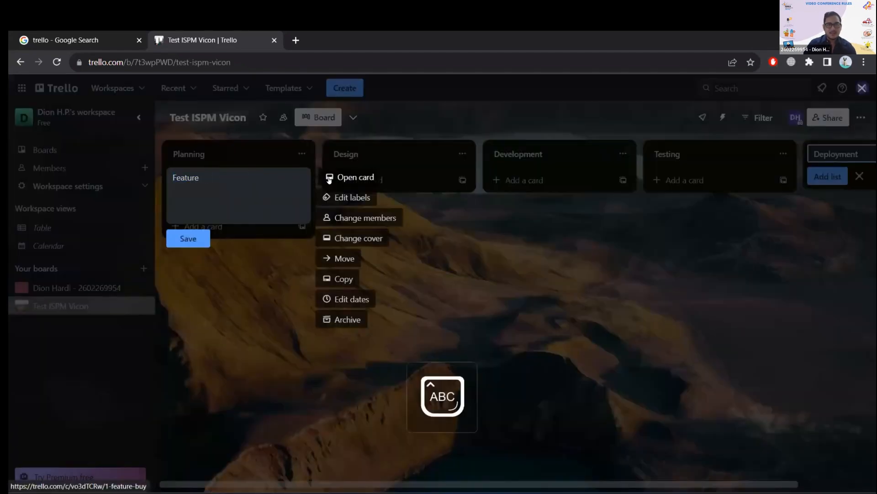
pyautogui.write('A')
pyautogui.press('capslock')
pyautogui.click(201, 238)
# Try to rename the "Fea" card in the Planning list as "Feature B".
pyautogui.click(221, 200)
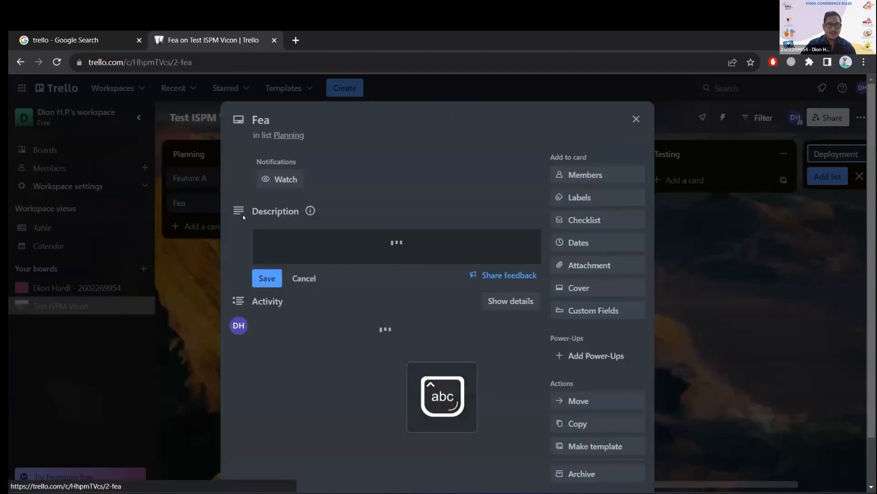
pyautogui.press('Escape')
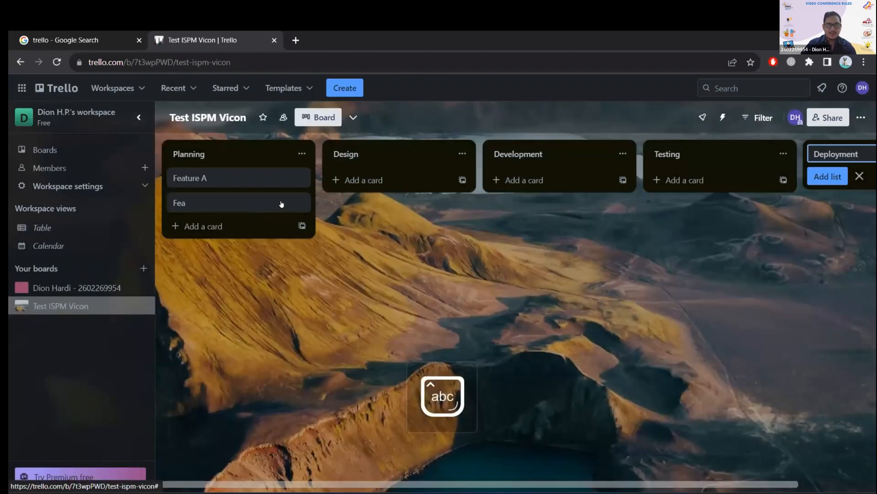
pyautogui.rightClick(208, 203)
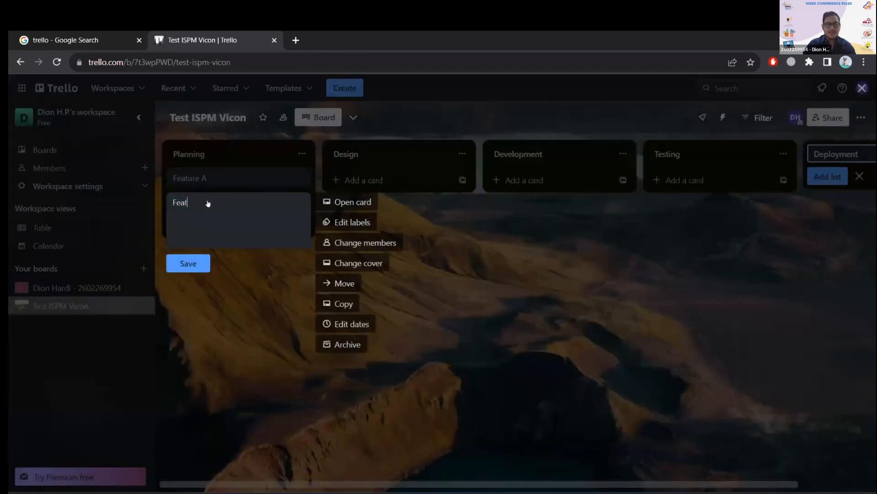
pyautogui.click(208, 202)
pyautogui.write('ture')
pyautogui.press('capslock')
pyautogui.write('B')
pyautogui.click(430, 272)
pyautogui.click(199, 225)
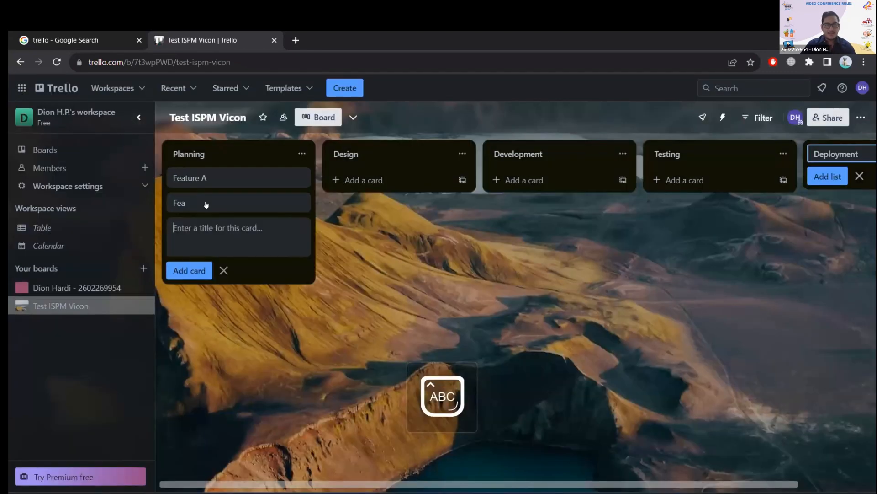
pyautogui.click(207, 208)
pyautogui.press('Escape')
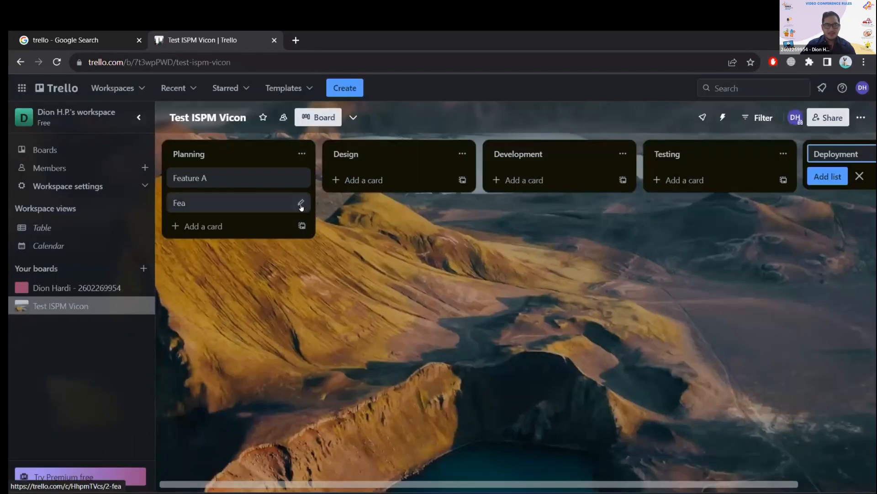
pyautogui.click(301, 207)
pyautogui.click(301, 208)
pyautogui.write('TURE')
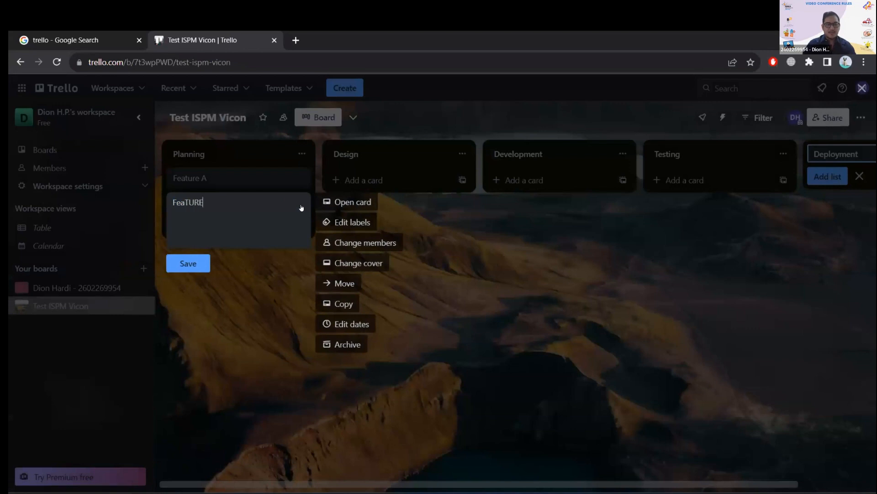
pyautogui.press('capslock')
pyautogui.press('BackSpace')
pyautogui.press('BackSpace')
pyautogui.press('BackSpace')
pyautogui.press('BackSpace')
pyautogui.write('ture')
pyautogui.press('capslock')
pyautogui.press('capslock')
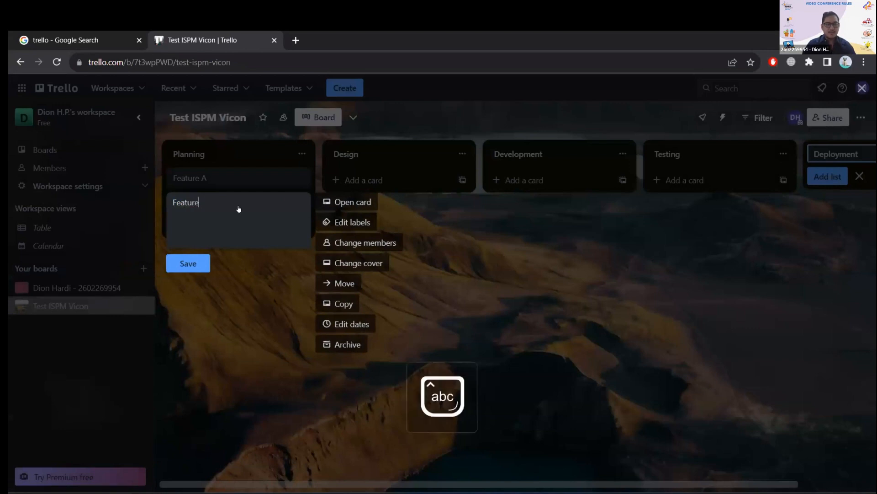
pyautogui.write('N')
pyautogui.press('capslock')
pyautogui.press('BackSpace')
pyautogui.write('B')
pyautogui.press('Num_Lock')
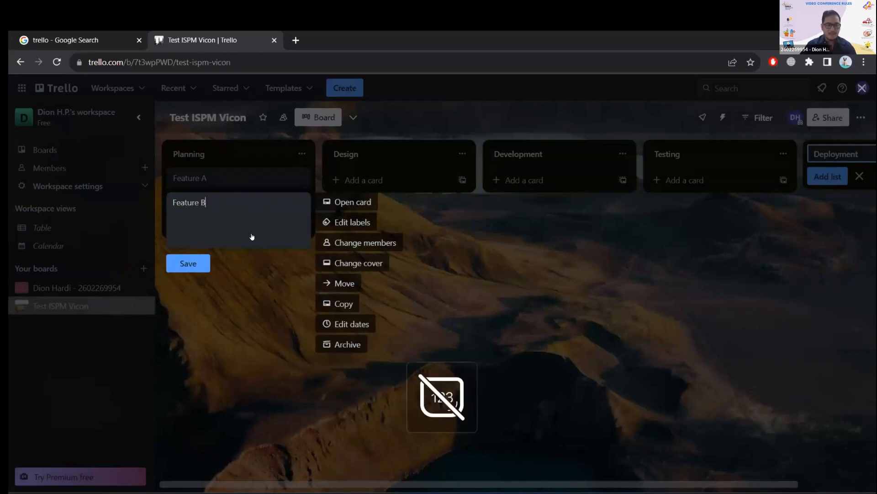
pyautogui.press('Escape')
pyautogui.click(294, 203)
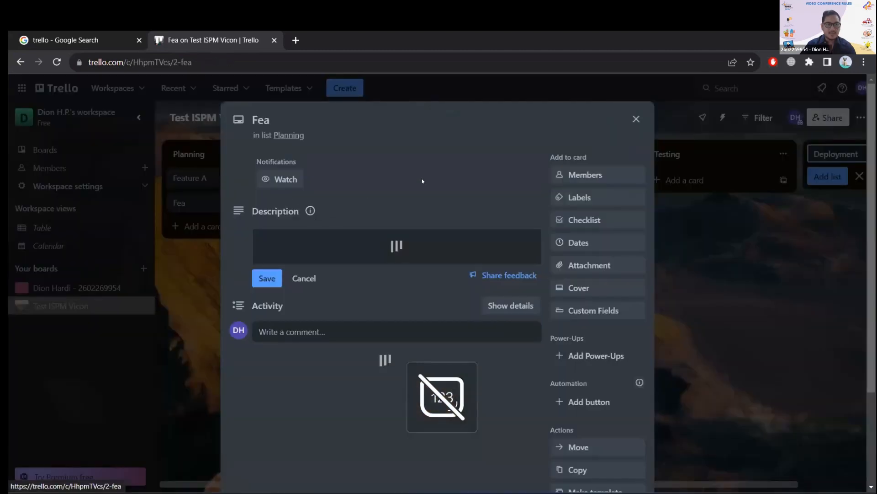
pyautogui.press('Escape')
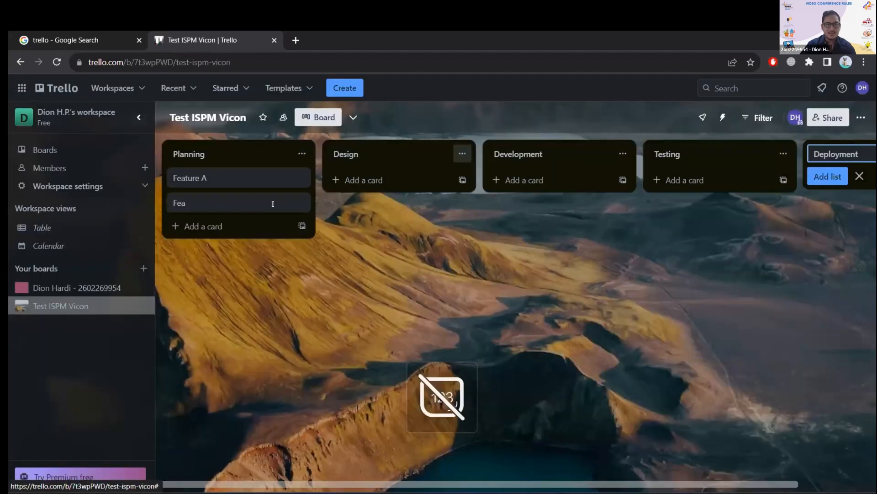
# Rename the "Fea" card in the Planning list as "Feature B" and save the new title.
pyautogui.rightClick(265, 204)
pyautogui.write('ture B')
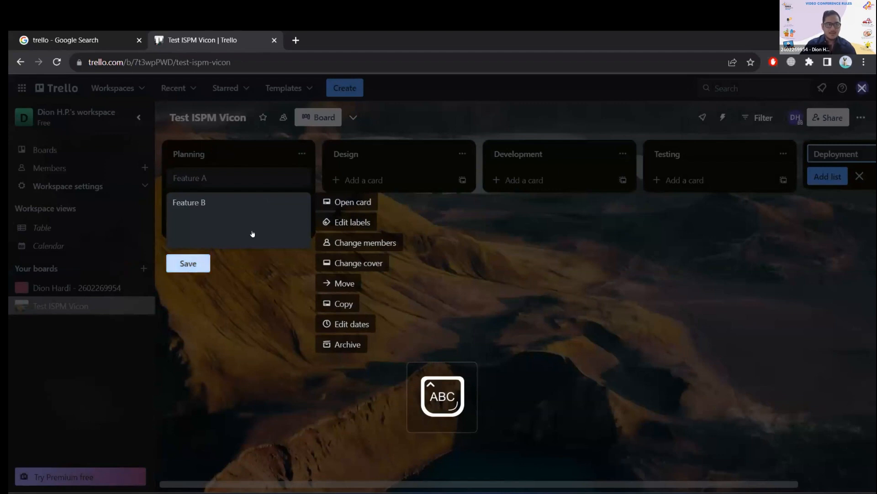
pyautogui.press('Return')
# Add a third card titled "Feature C" to the Planning list and stop adding cards.
pyautogui.click(203, 227)
pyautogui.write('Feature C')
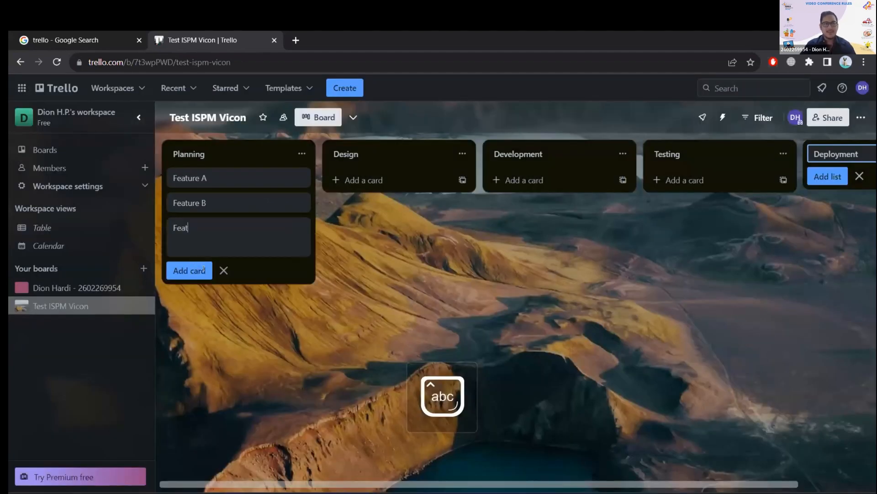
pyautogui.press('Return')
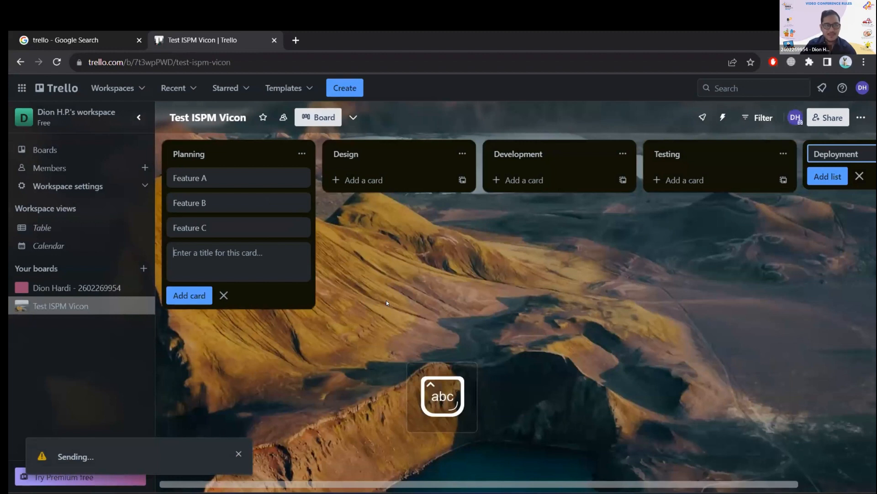
pyautogui.click(386, 301)
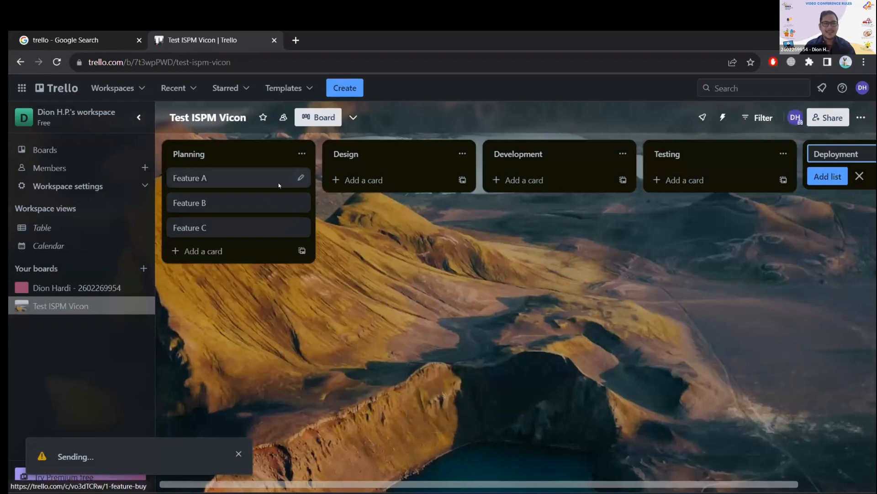
pyautogui.moveTo(229, 177)
pyautogui.mouseDown()
pyautogui.moveTo(268, 171)
pyautogui.moveTo(242, 177)
pyautogui.mouseUp()
pyautogui.click(300, 178)
pyautogui.click(194, 238)
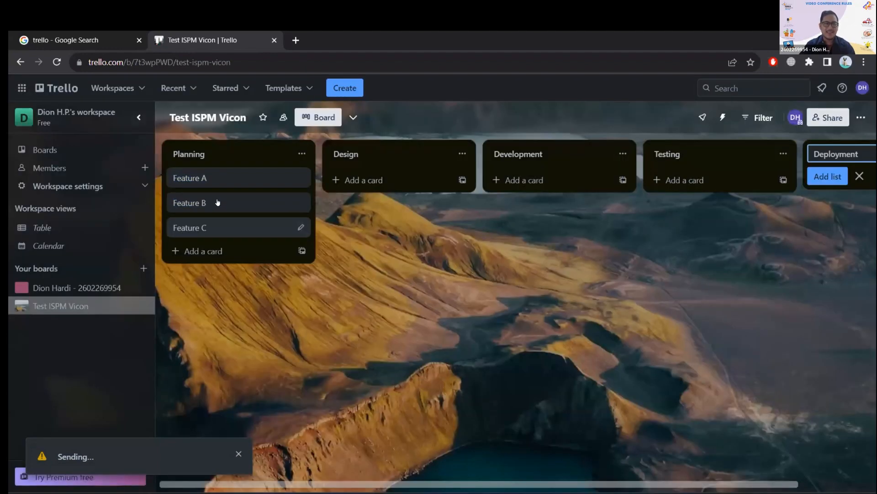
# Open the Feature A card's details and change its title to "Feature Buy".
pyautogui.click(215, 178)
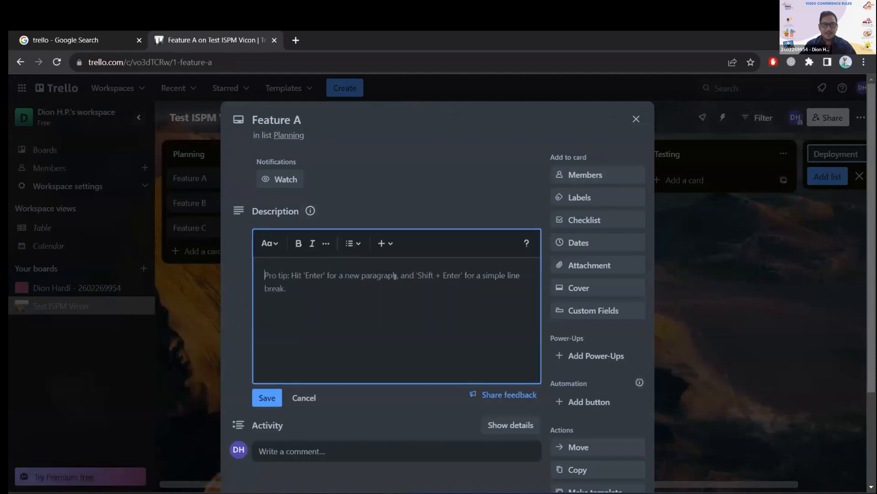
pyautogui.click(330, 113)
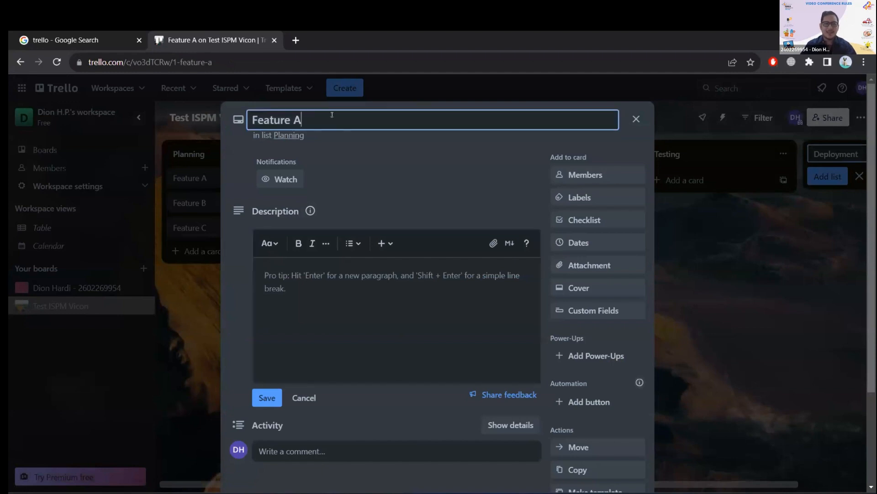
pyautogui.press('BackSpace')
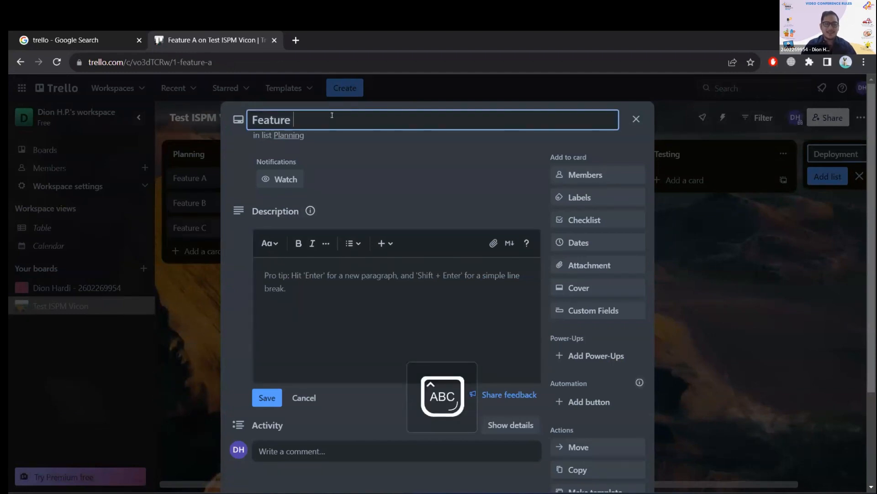
pyautogui.write('B')
pyautogui.press('capslock')
pyautogui.write('uy')
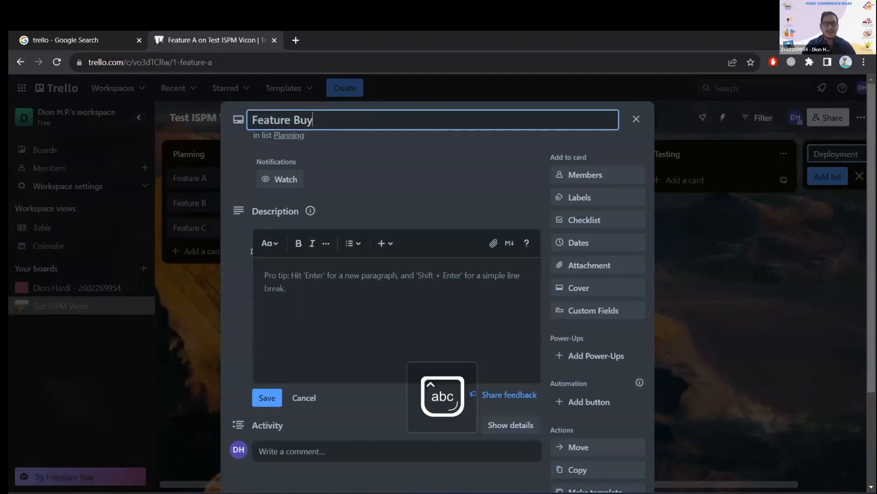
# Enter and save "Buy e-wallet dan cash" as the description of the Feature Buy card.
pyautogui.click(394, 276)
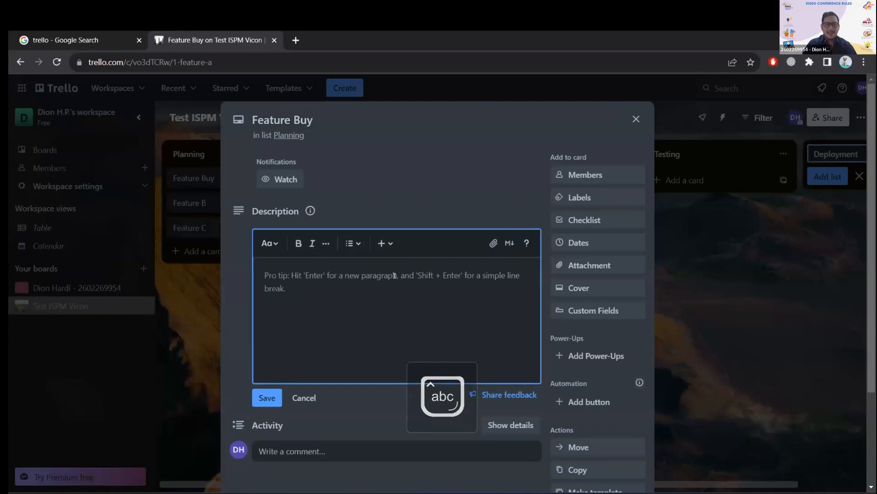
pyautogui.press('capslock')
pyautogui.write('B')
pyautogui.press('capslock')
pyautogui.write('u d')
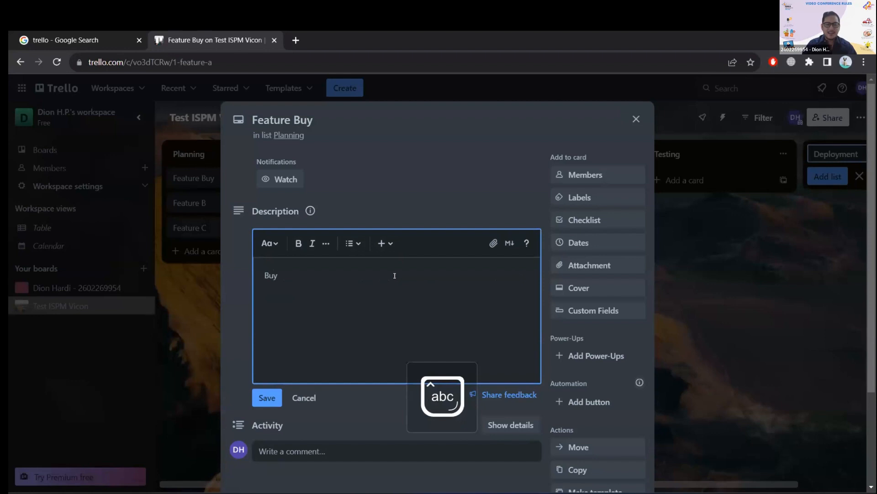
pyautogui.write('e-wallet dan cash')
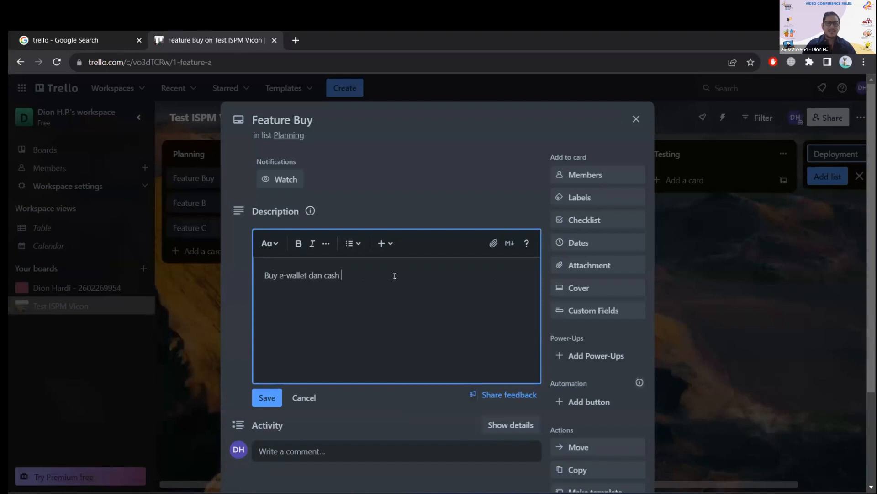
pyautogui.click(440, 185)
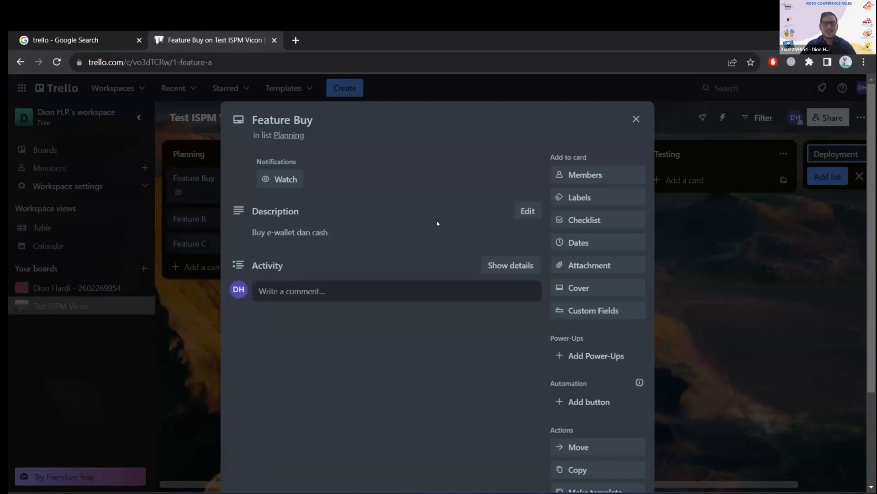
# Search for a teammate by name in the Feature Buy card's members and assign the listed board member.
pyautogui.click(620, 179)
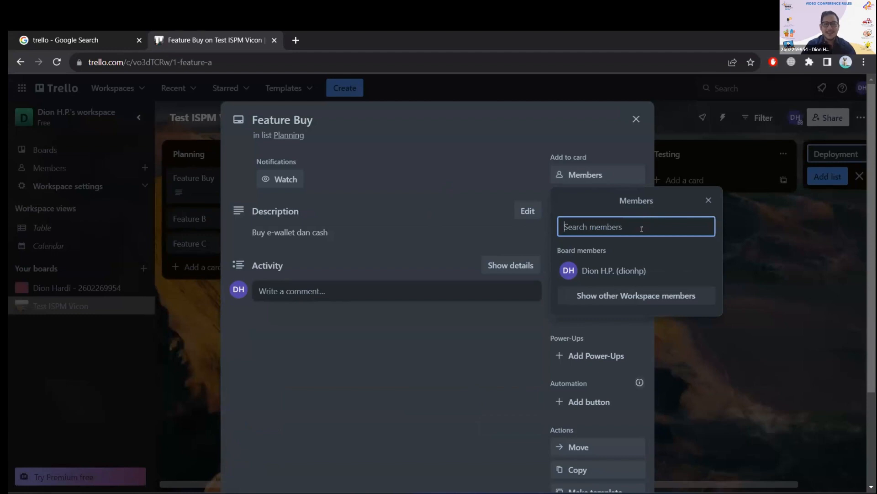
pyautogui.write('Iqba')
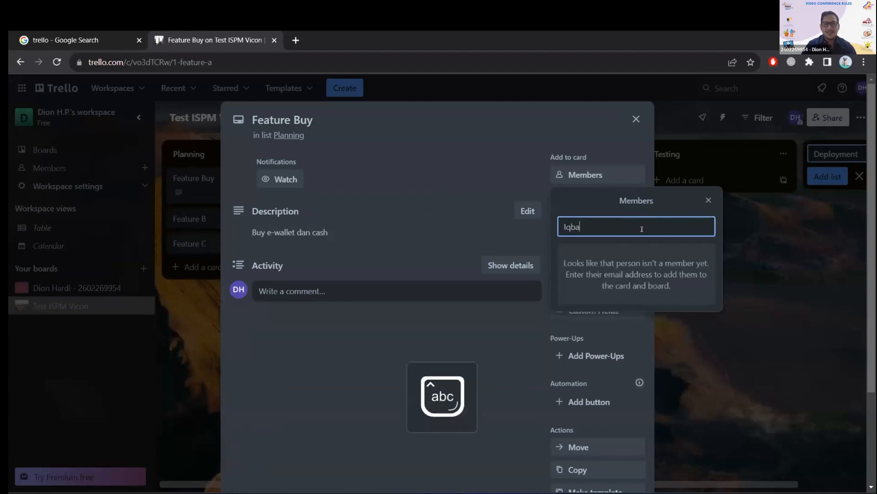
pyautogui.write('l')
pyautogui.press('BackSpace')
pyautogui.press('BackSpace')
pyautogui.press('BackSpace')
pyautogui.press('BackSpace')
pyautogui.write('qbal')
pyautogui.press('Return')
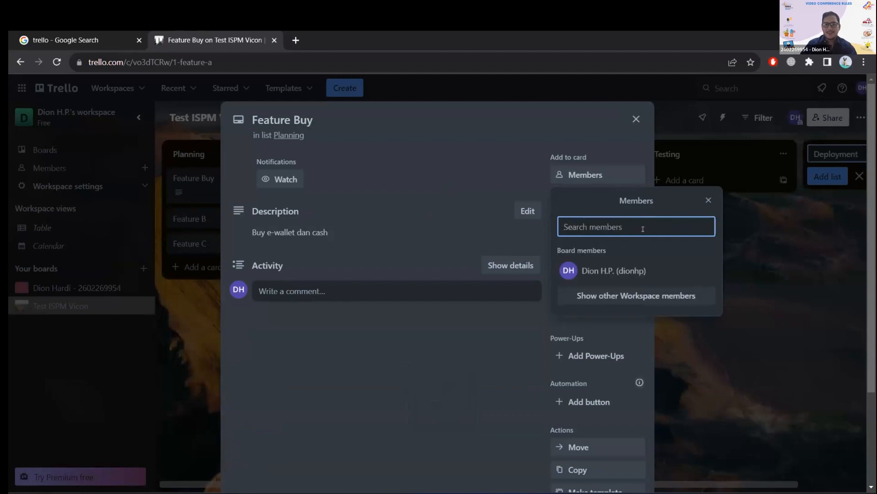
pyautogui.click(594, 270)
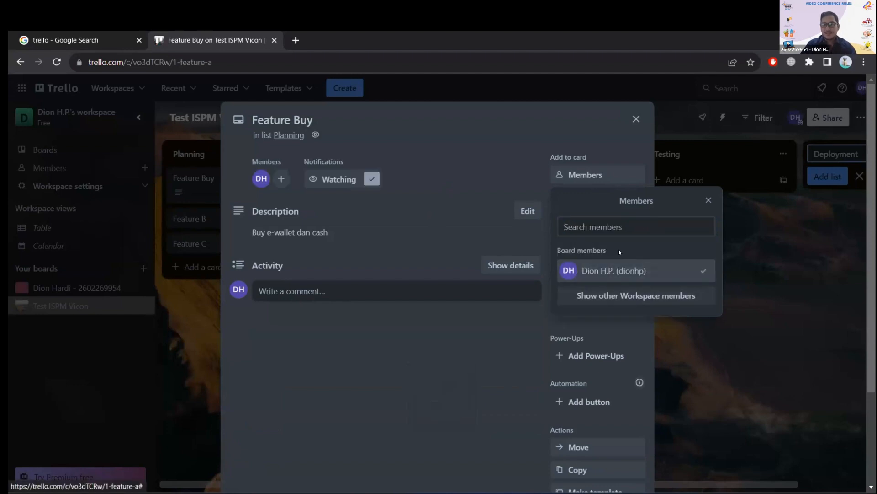
# Search the Feature Buy card's members for another teammate by name, and dismiss the search.
pyautogui.click(618, 226)
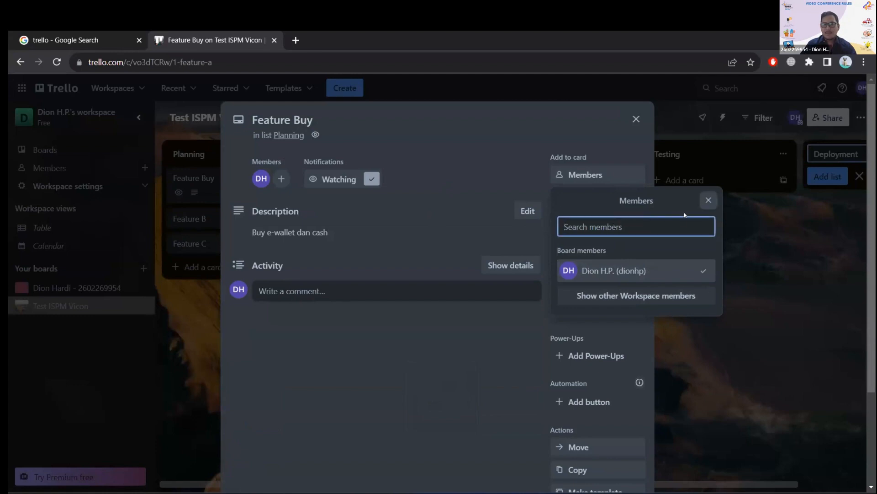
pyautogui.click(670, 211)
pyautogui.click(681, 226)
pyautogui.write('I')
pyautogui.press('capslock')
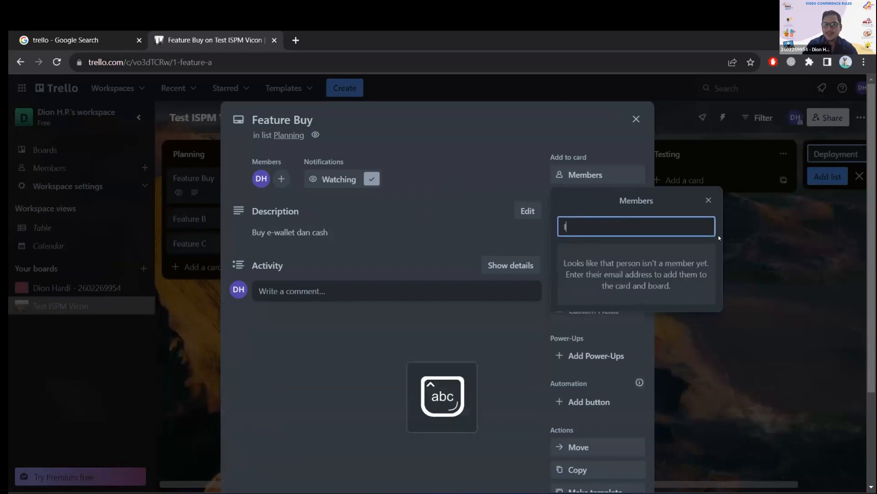
pyautogui.press('capslock')
pyautogui.write('Q')
pyautogui.press('capslock')
pyautogui.press('BackSpace')
pyautogui.write('qbal')
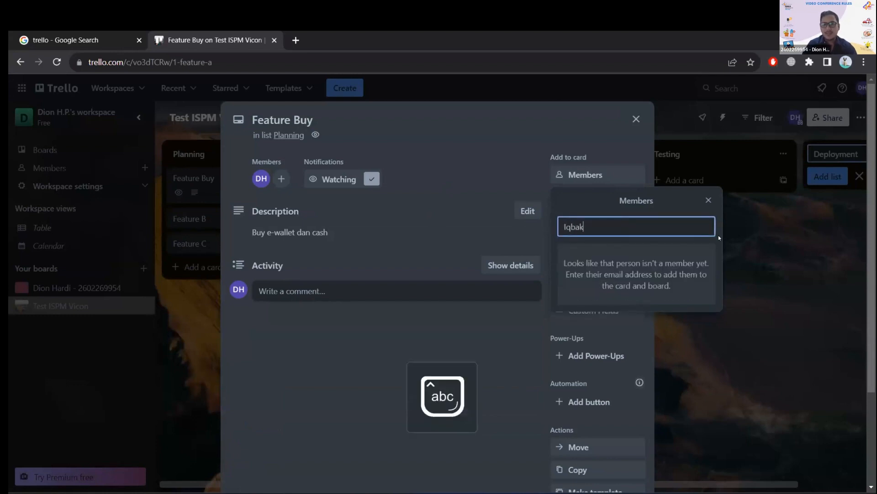
pyautogui.press('BackSpace')
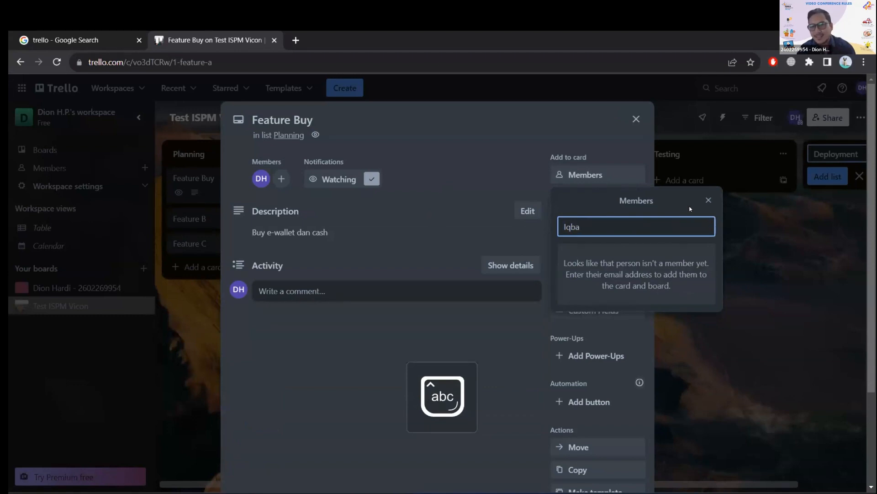
pyautogui.click(708, 200)
# Check the board members available for the Feature Buy card, and close the card.
pyautogui.click(584, 170)
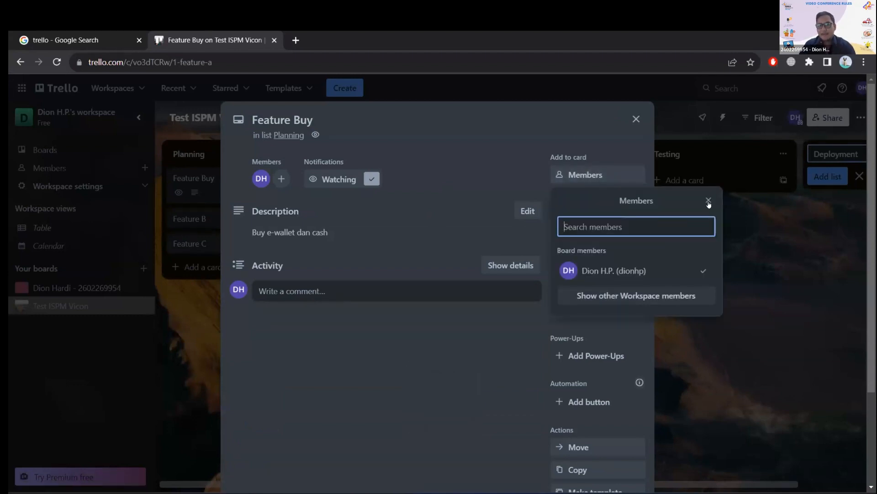
pyautogui.click(708, 200)
pyautogui.click(584, 180)
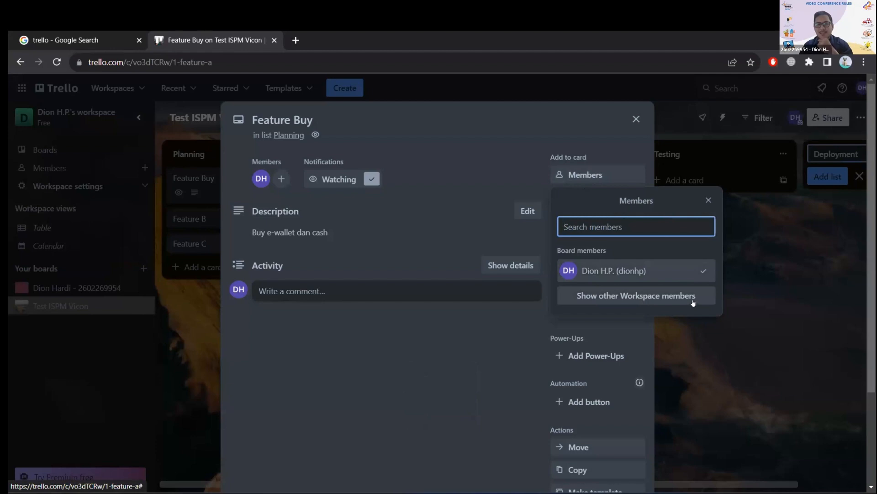
pyautogui.click(708, 201)
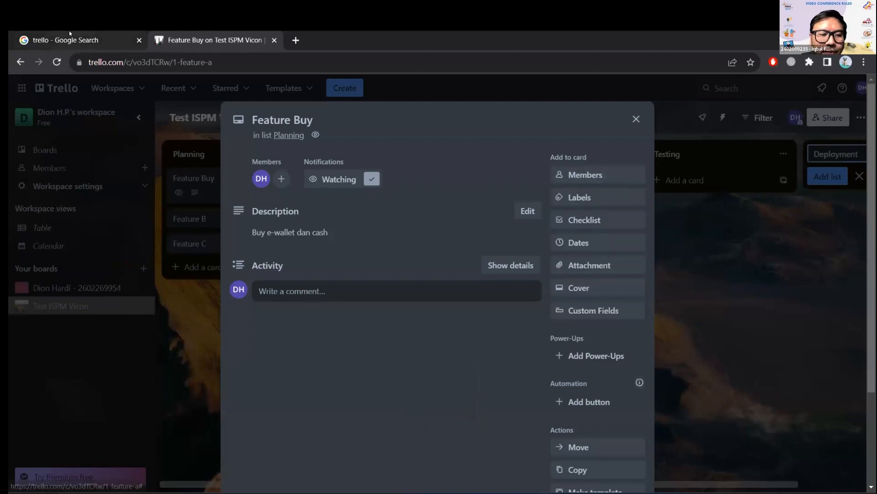
pyautogui.click(629, 120)
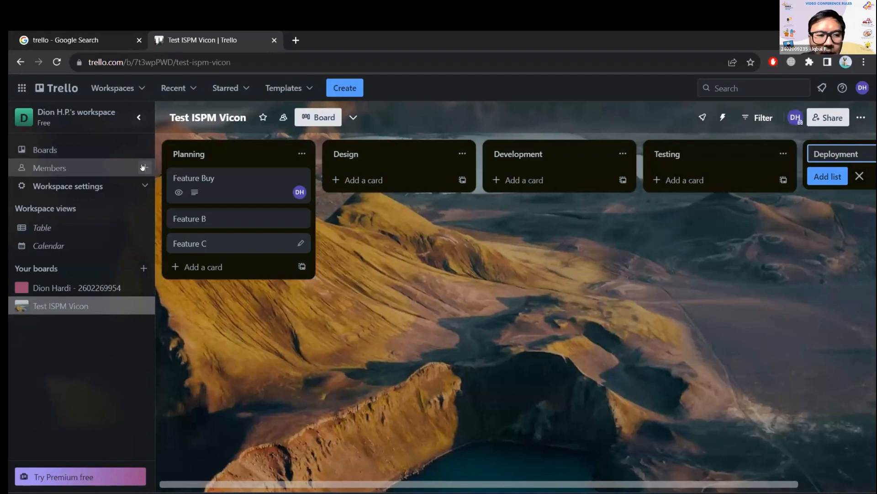
# Open the dialog for inviting people to the workspace and dismiss it without inviting anyone.
pyautogui.click(144, 167)
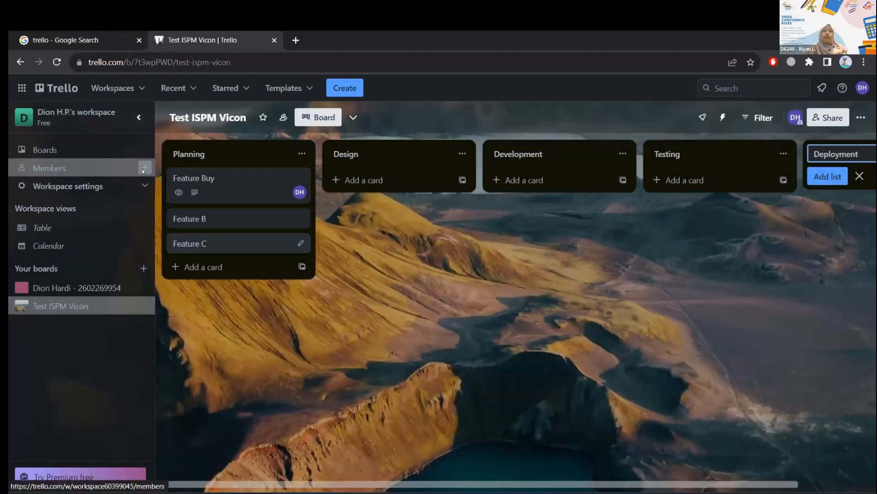
pyautogui.click(145, 167)
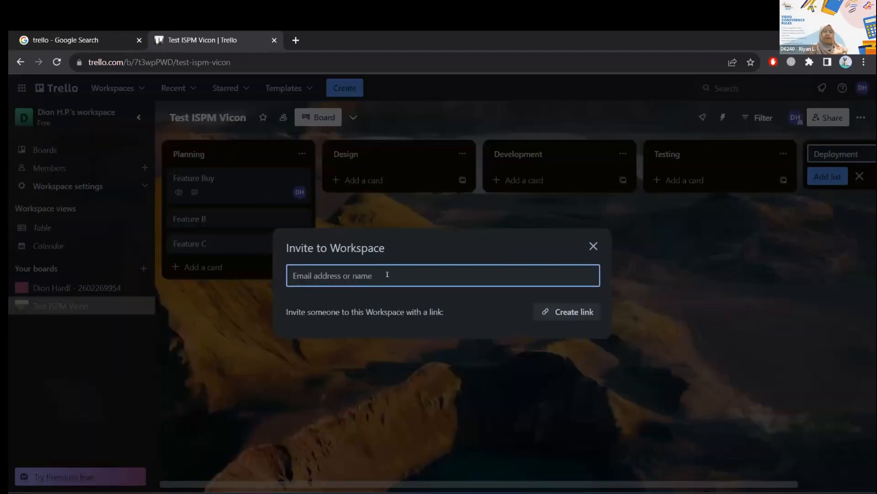
pyautogui.click(593, 247)
# Reopen the Feature Buy card and review its member list again, leaving the card open.
pyautogui.click(258, 187)
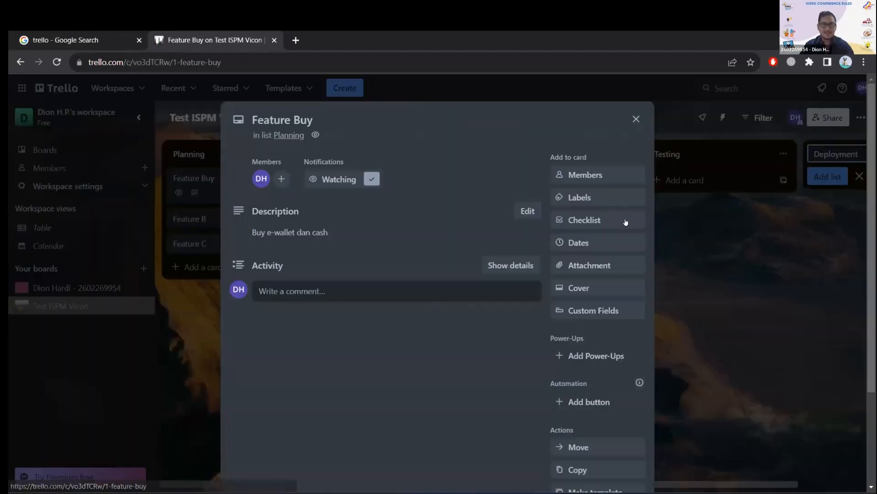
pyautogui.click(606, 179)
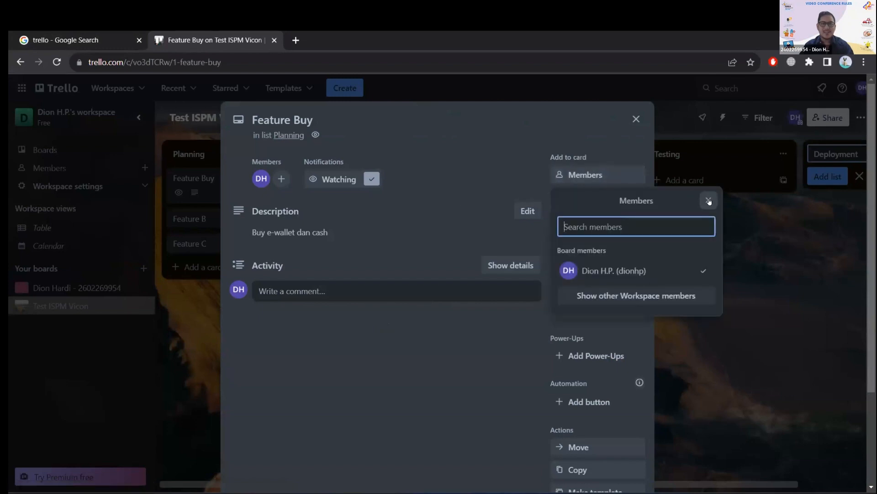
pyautogui.click(710, 200)
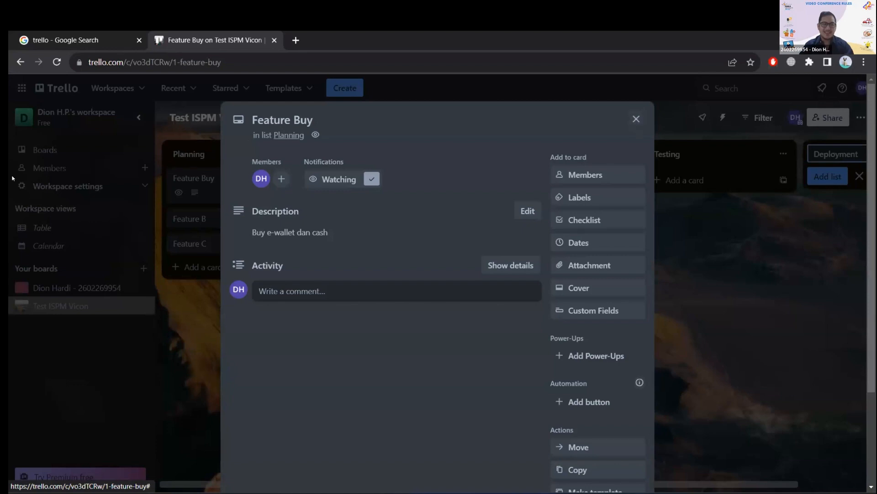
pyautogui.click(636, 119)
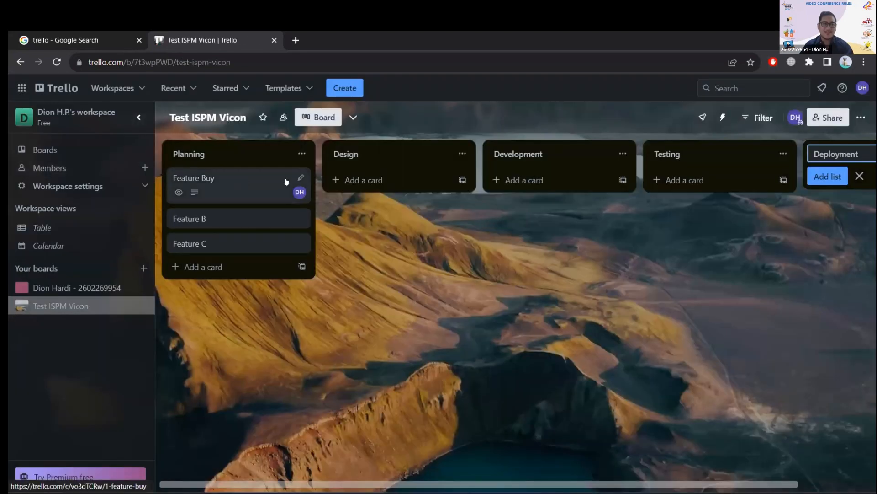
pyautogui.click(268, 187)
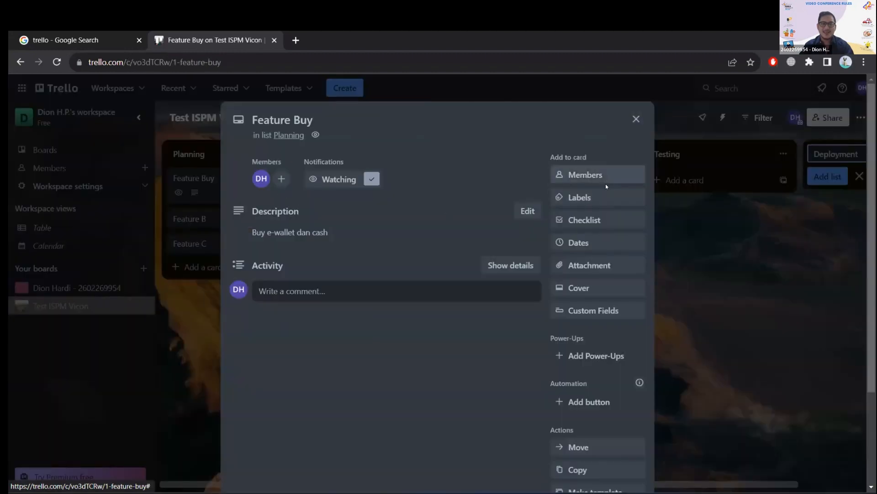
pyautogui.click(603, 175)
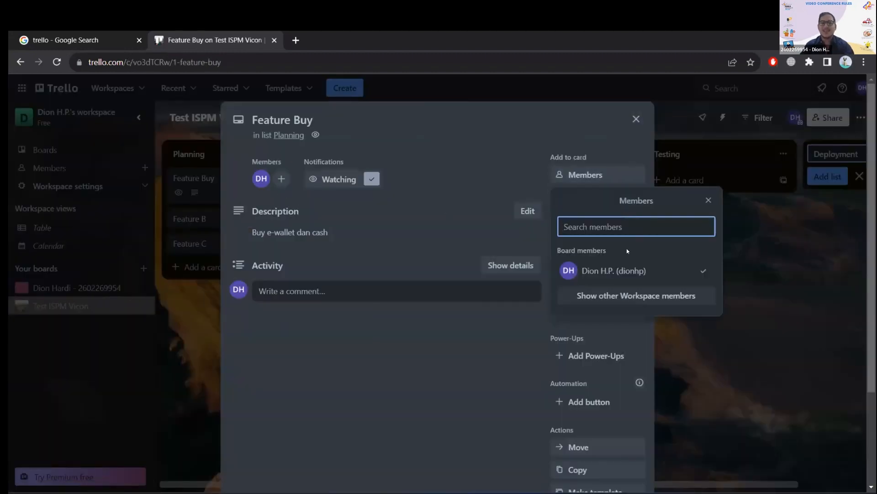
pyautogui.click(707, 200)
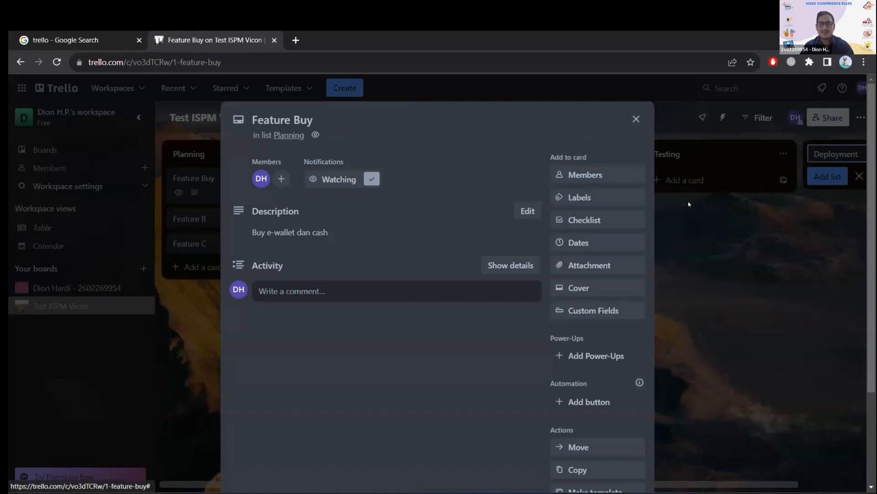
# Apply the orange label to the Feature Buy card and save "X" as that label's title.
pyautogui.click(599, 197)
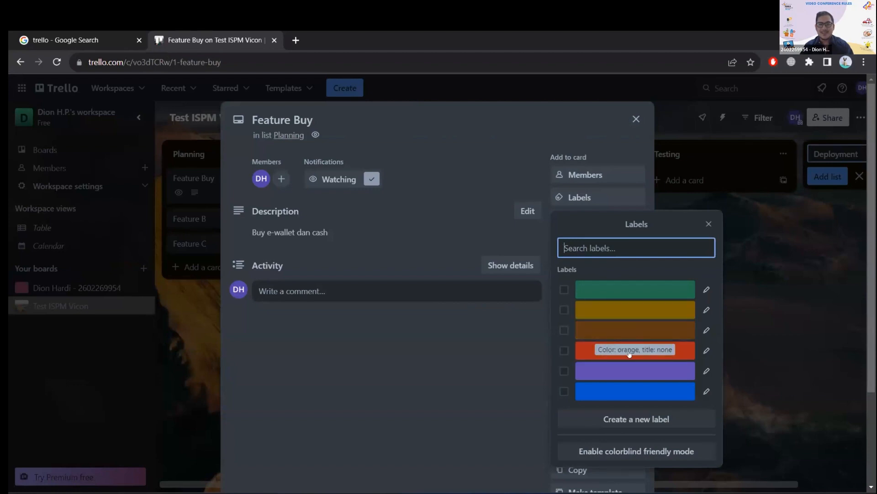
pyautogui.click(632, 330)
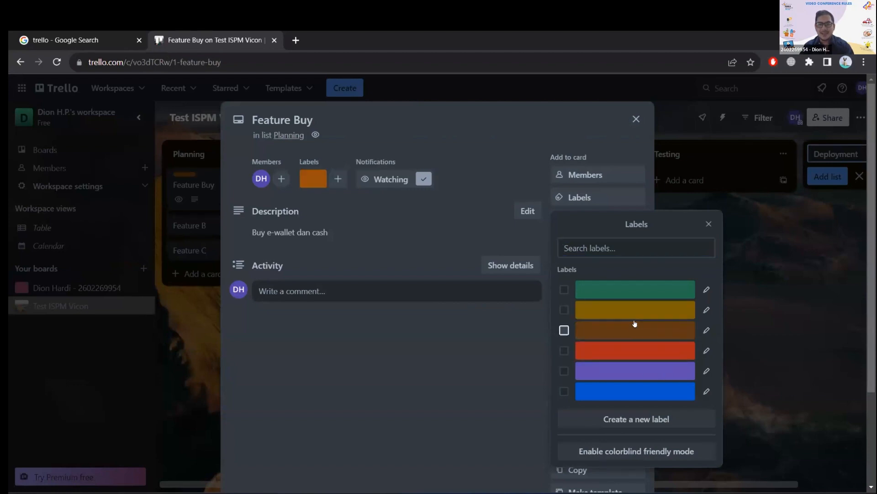
pyautogui.click(608, 250)
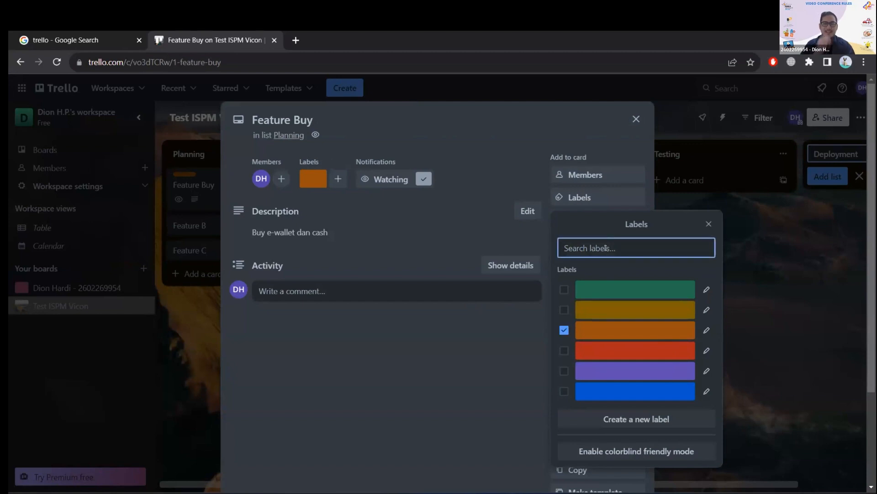
pyautogui.click(706, 330)
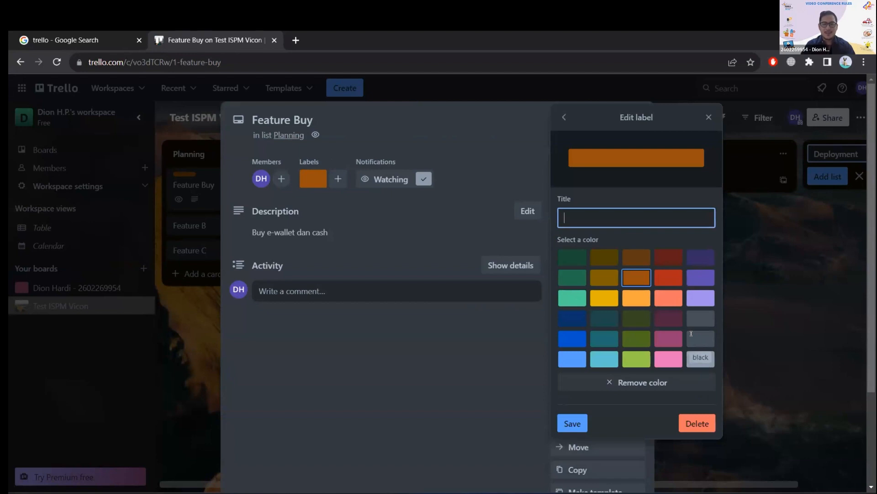
pyautogui.press('capslock')
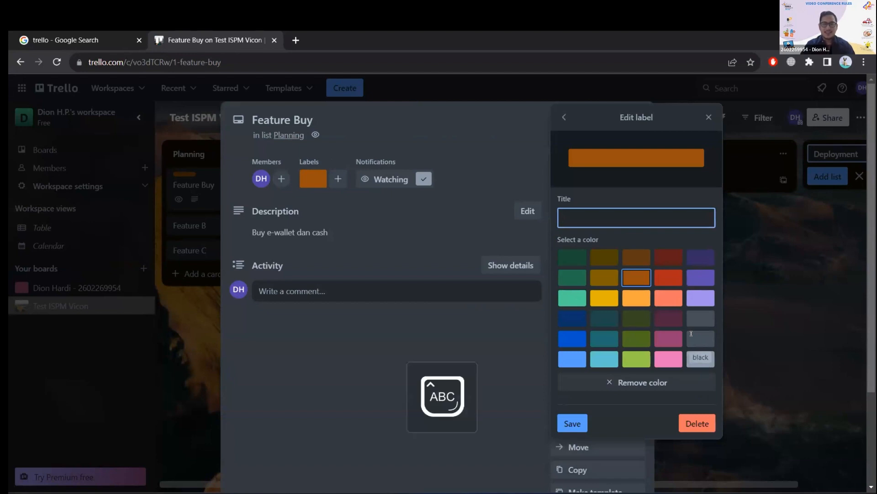
pyautogui.write('XX')
pyautogui.press('capslock')
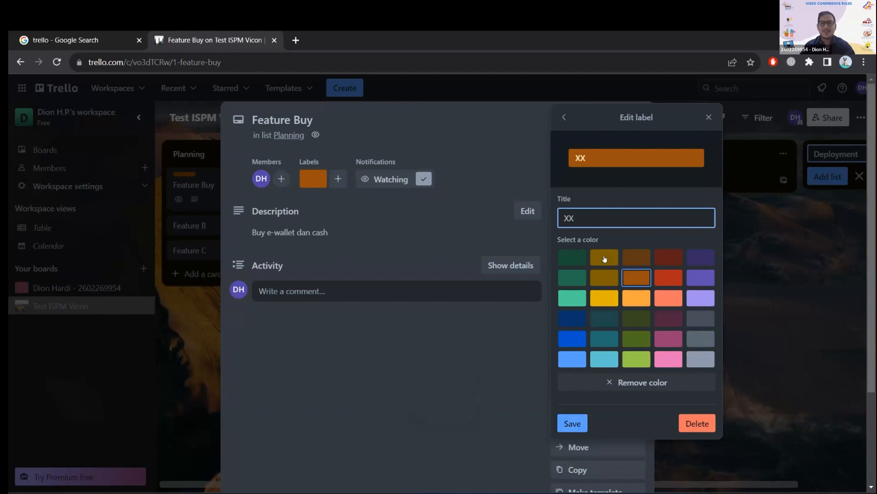
pyautogui.press('BackSpace')
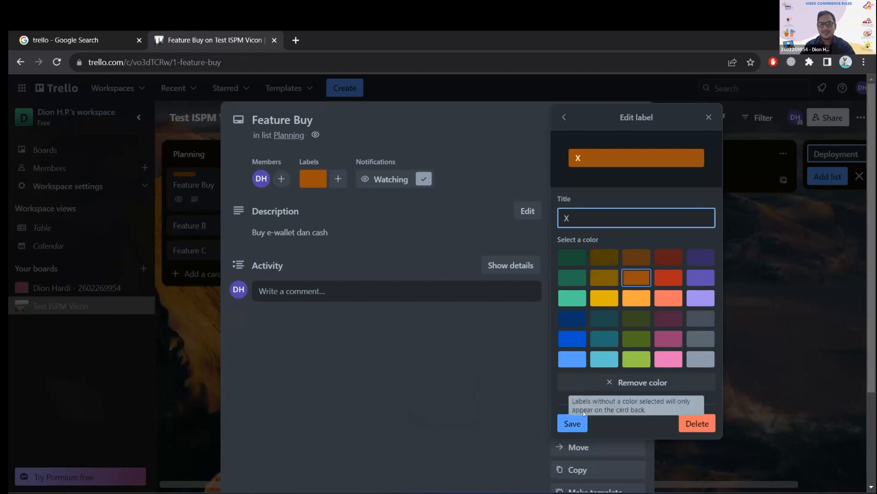
pyautogui.click(572, 423)
# Try the yellow and green labels on the Feature Buy card, remove both, and close the label list.
pyautogui.click(613, 310)
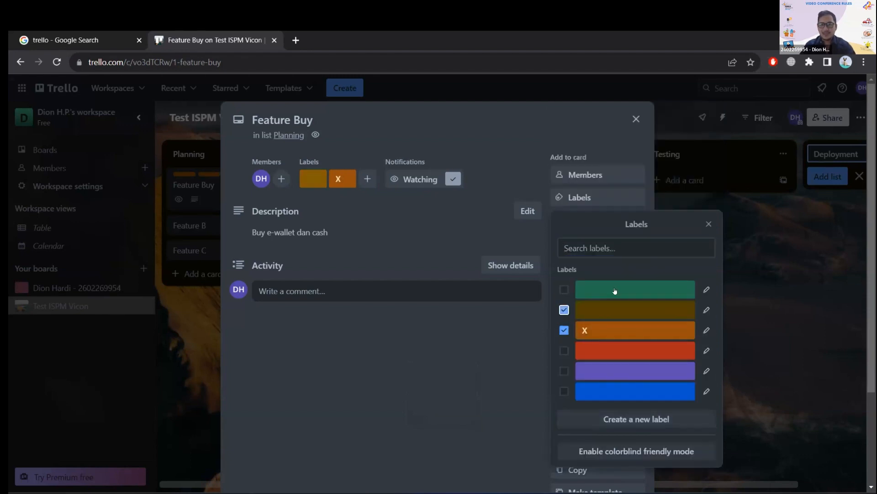
pyautogui.click(614, 290)
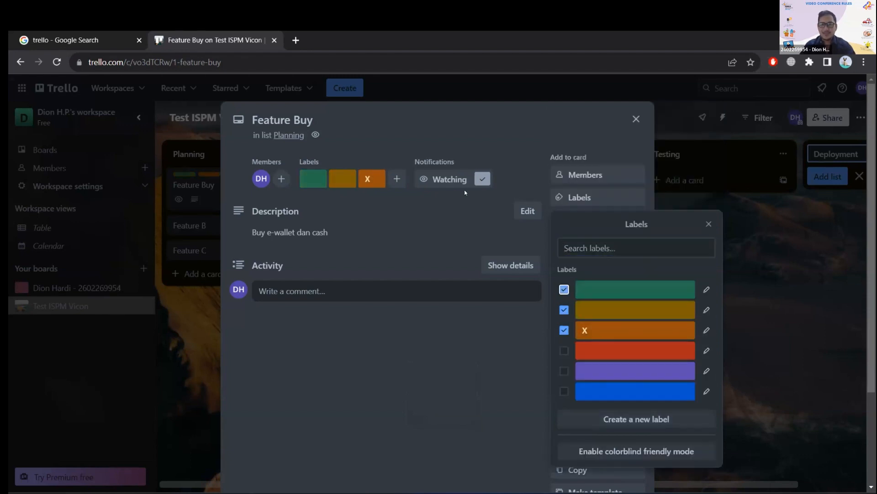
pyautogui.click(650, 292)
pyautogui.click(638, 310)
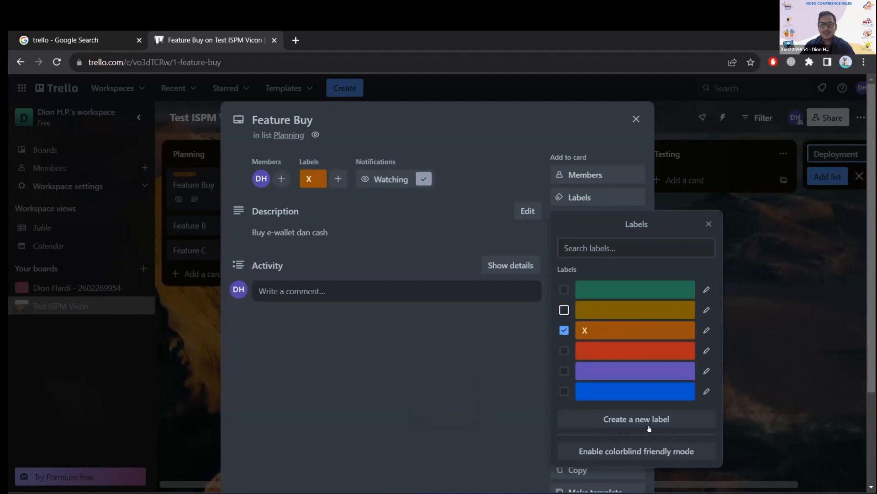
pyautogui.click(709, 223)
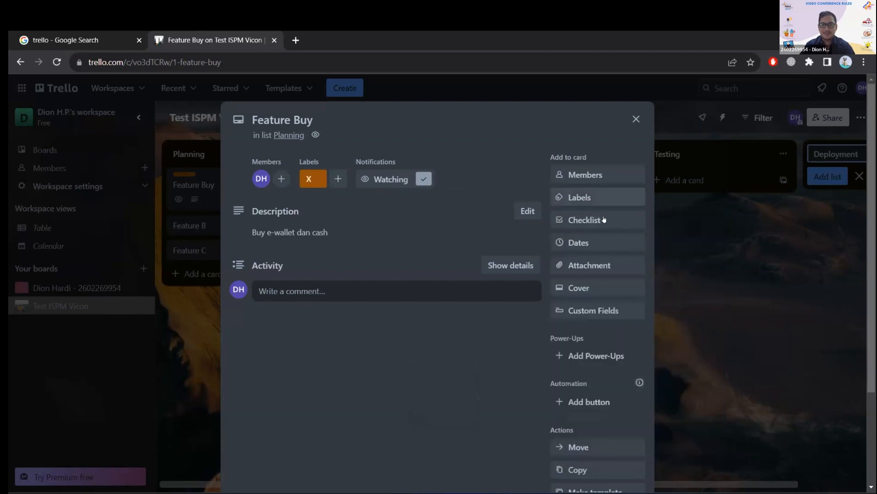
# Add a checklist titled "Checklist" to the Feature Buy card.
pyautogui.click(592, 221)
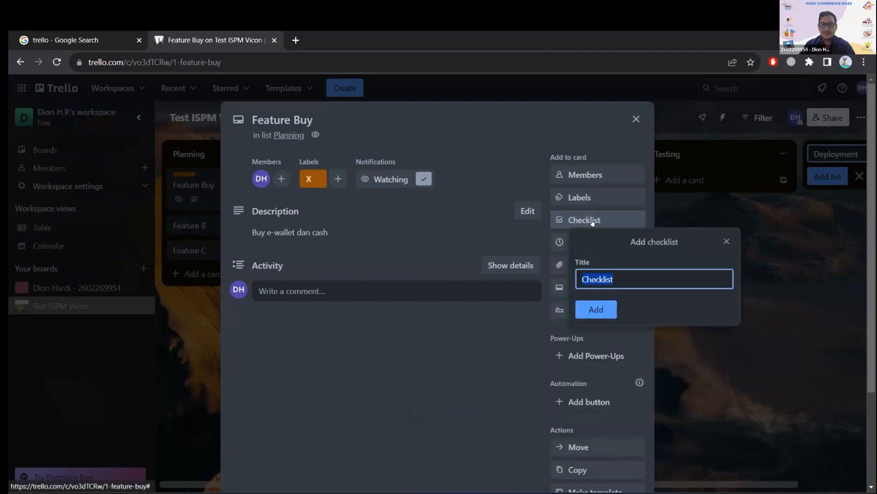
pyautogui.click(595, 309)
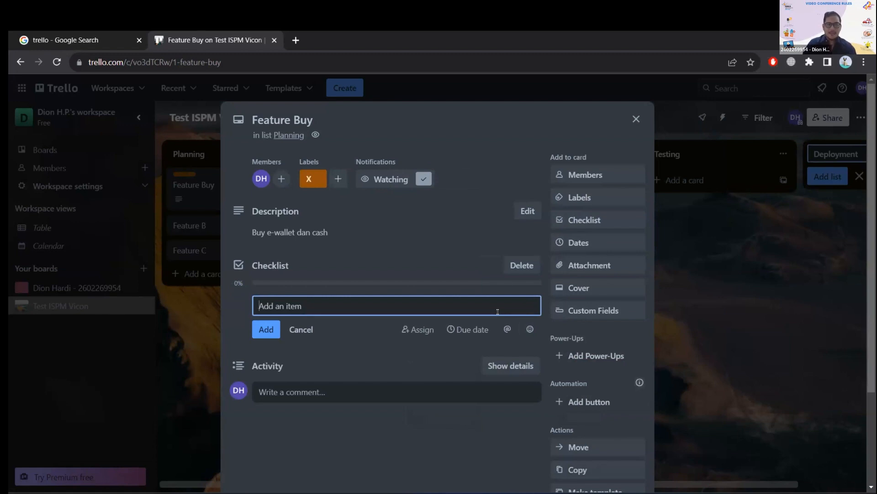
pyautogui.press('capslock')
pyautogui.write('UI')
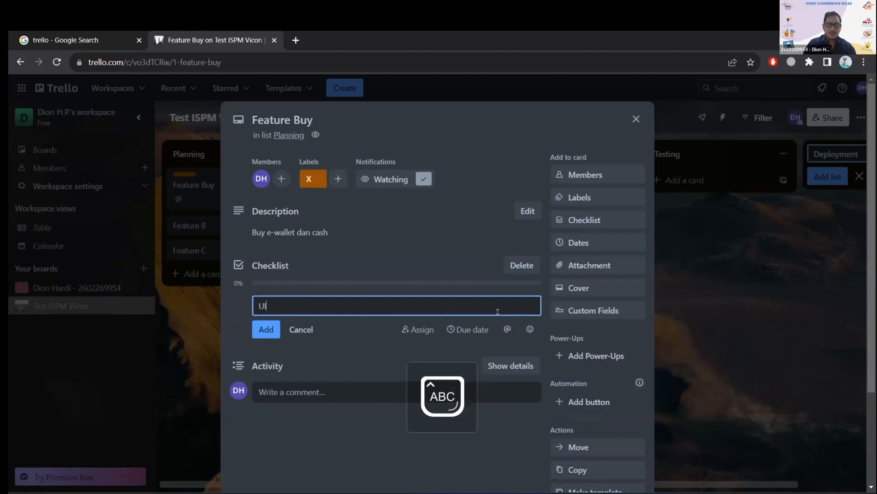
pyautogui.press('capslock')
pyautogui.press('BackSpace')
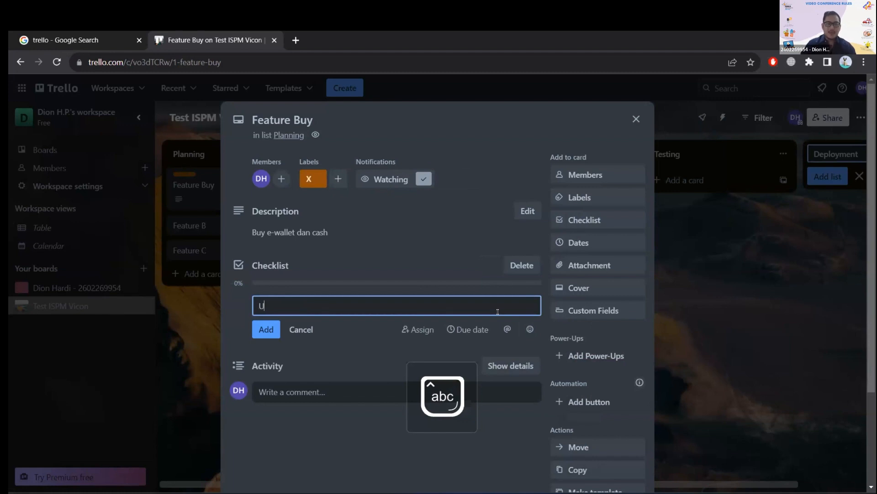
pyautogui.press('capslock')
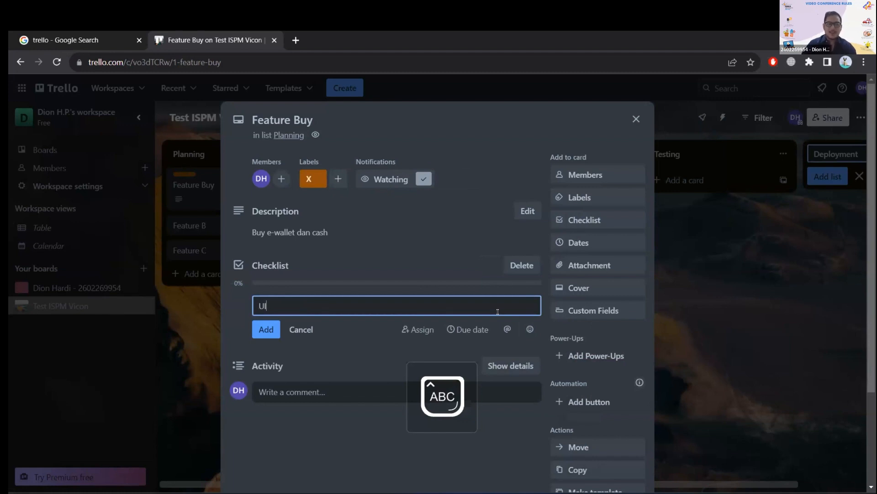
pyautogui.press('BackSpace')
pyautogui.press('BackSpace')
pyautogui.write('P')
pyautogui.press('capslock')
pyautogui.write('ro')
pyautogui.press('BackSpace')
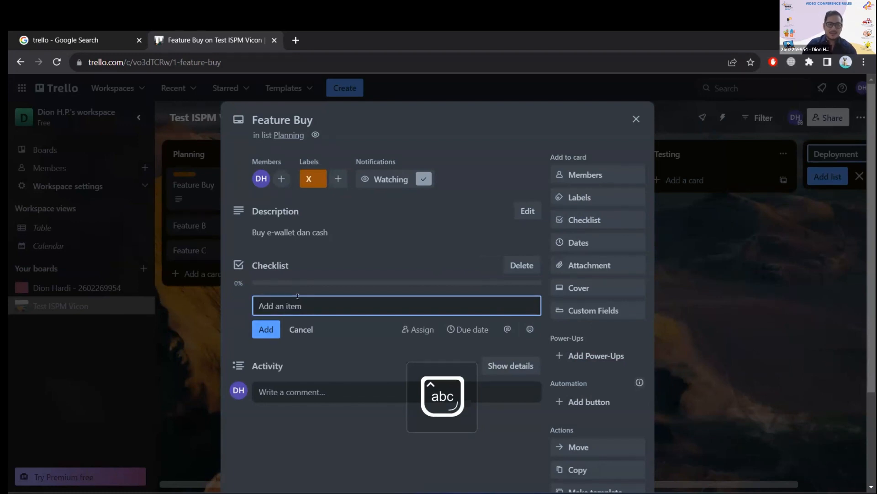
# Add the item "Backend program" to the Feature Buy card's checklist.
pyautogui.press('capslock')
pyautogui.write('B')
pyautogui.press('capslock')
pyautogui.write('ackend program')
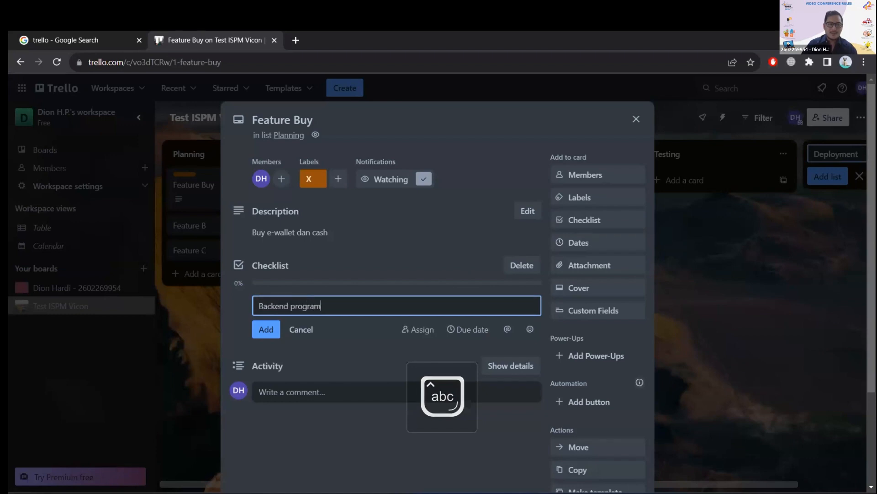
pyautogui.click(266, 331)
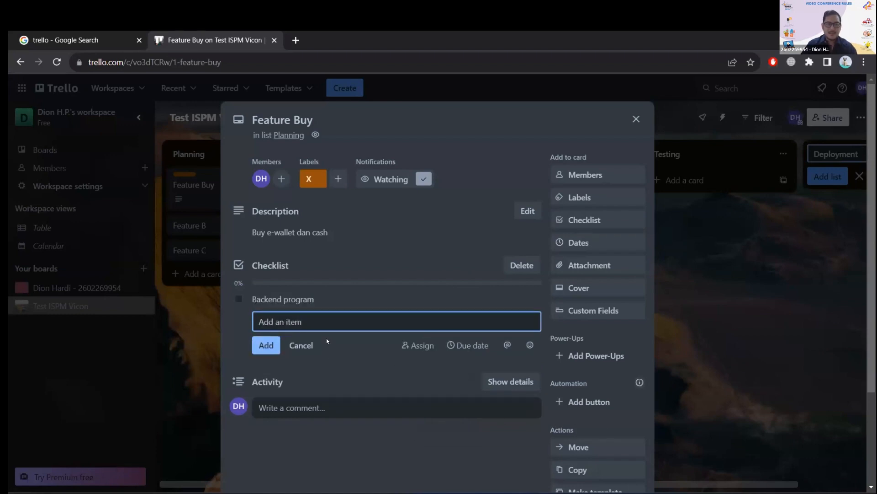
# Add "Design UI" as the second checklist item on the Feature Buy card, leaving the description unedited.
pyautogui.press('capslock')
pyautogui.write('D')
pyautogui.press('capslock')
pyautogui.write('esign')
pyautogui.press('capslock')
pyautogui.write('UI')
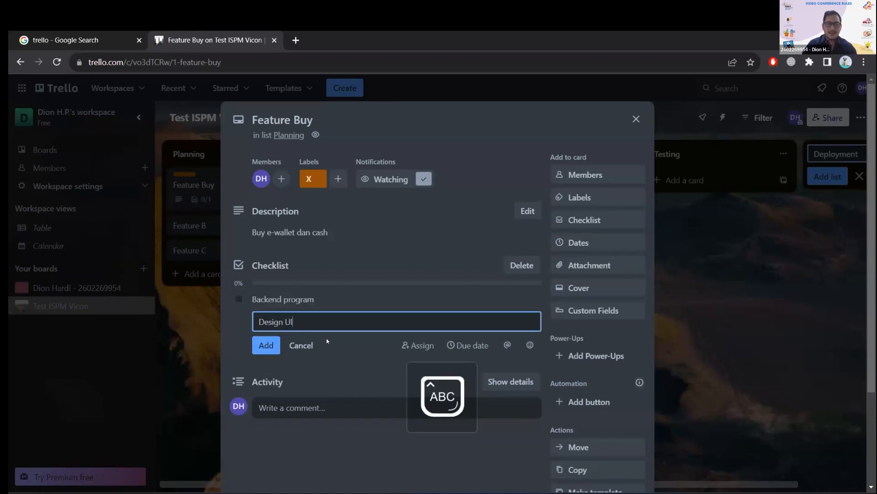
pyautogui.click(266, 345)
pyautogui.click(403, 231)
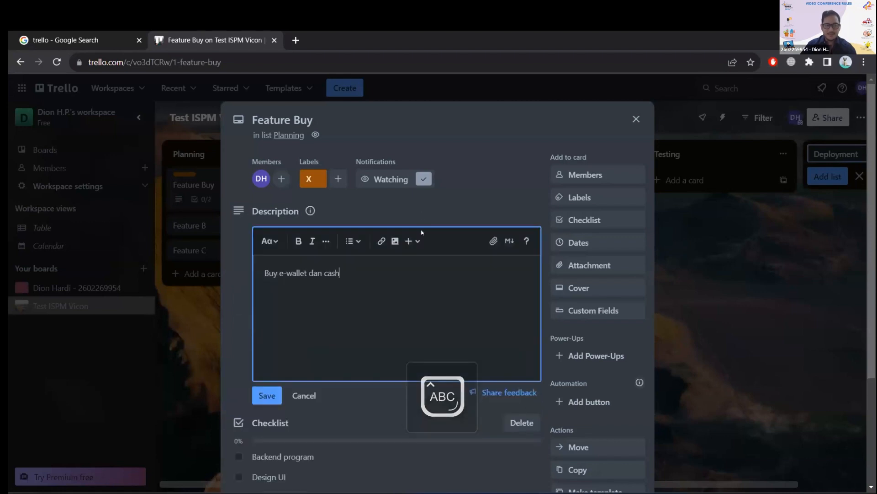
pyautogui.press('Escape')
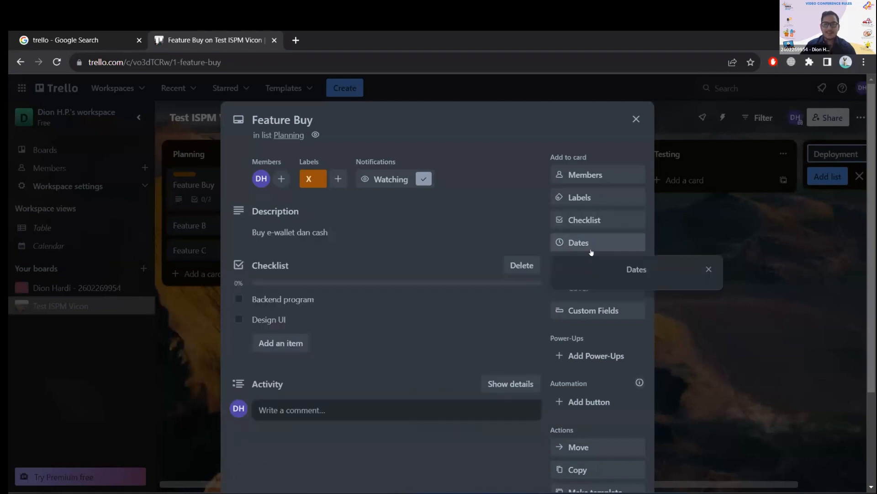
# Enable a start date on the Feature Buy card and set it to 25/09/2023, with the due date on 29/09/2023.
pyautogui.click(590, 244)
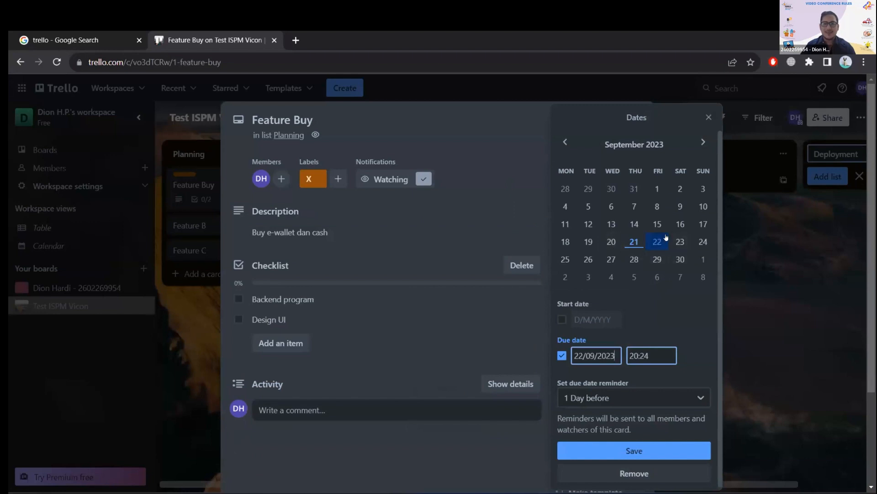
pyautogui.click(562, 319)
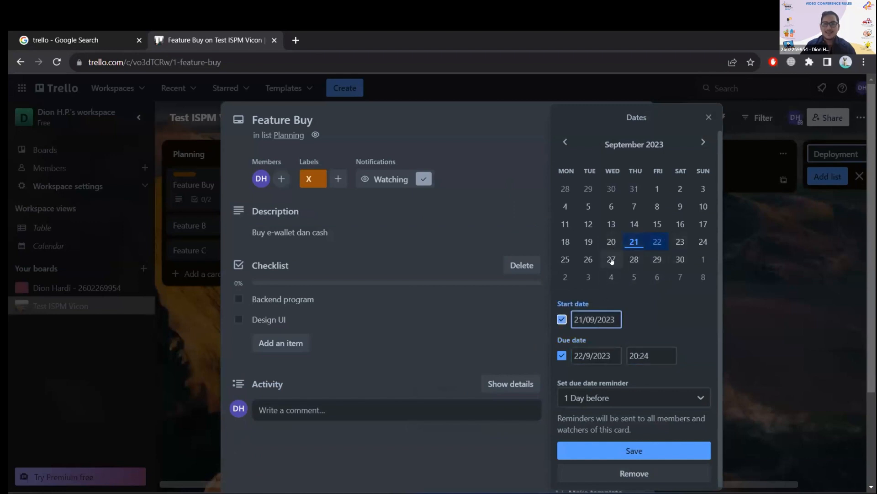
pyautogui.click(565, 259)
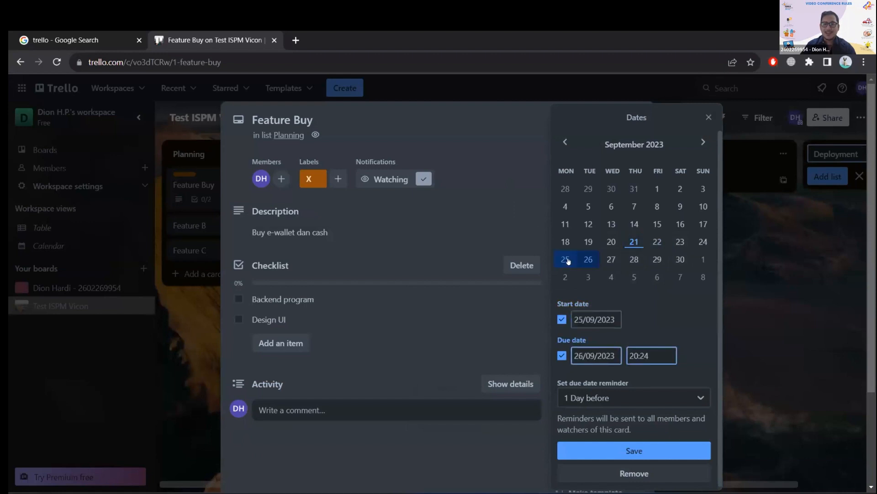
pyautogui.click(658, 260)
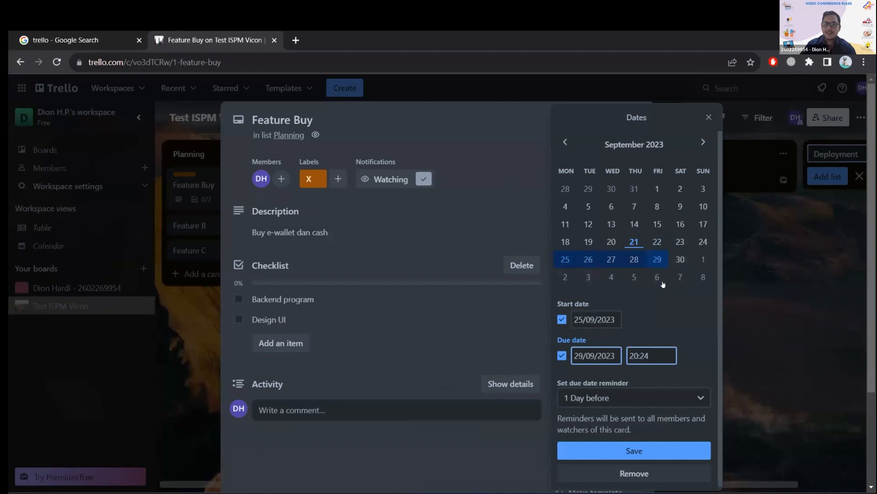
# Review the due date reminder choices, keep "1 Day before", and save the Feature Buy card's dates.
pyautogui.scroll(-1, 672, 392)
pyautogui.click(678, 396)
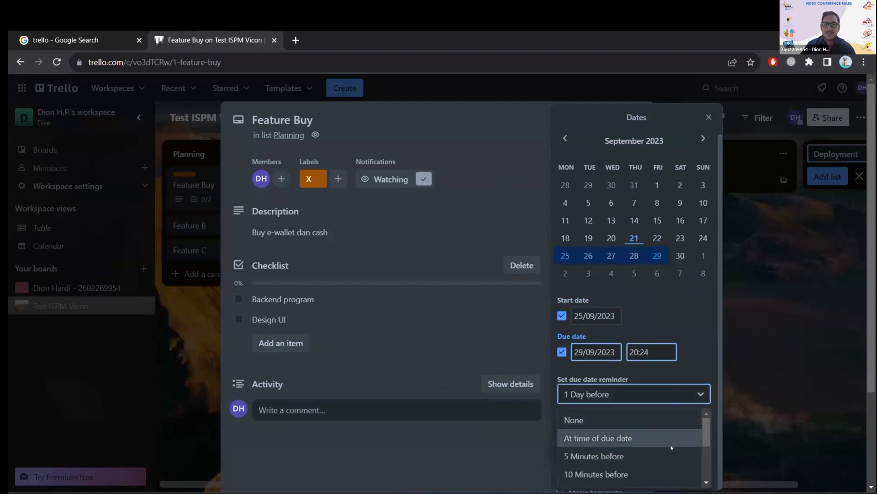
pyautogui.scroll(-2, 667, 439)
pyautogui.scroll(2, 656, 446)
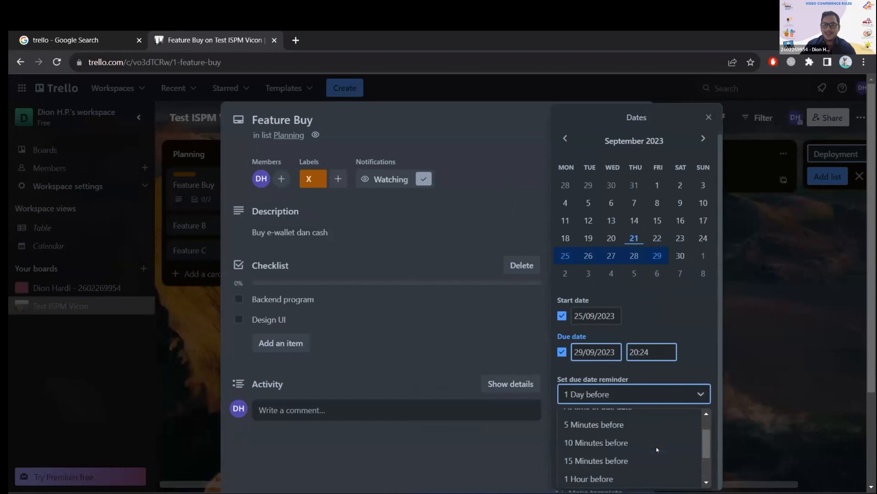
pyautogui.scroll(-2, 658, 451)
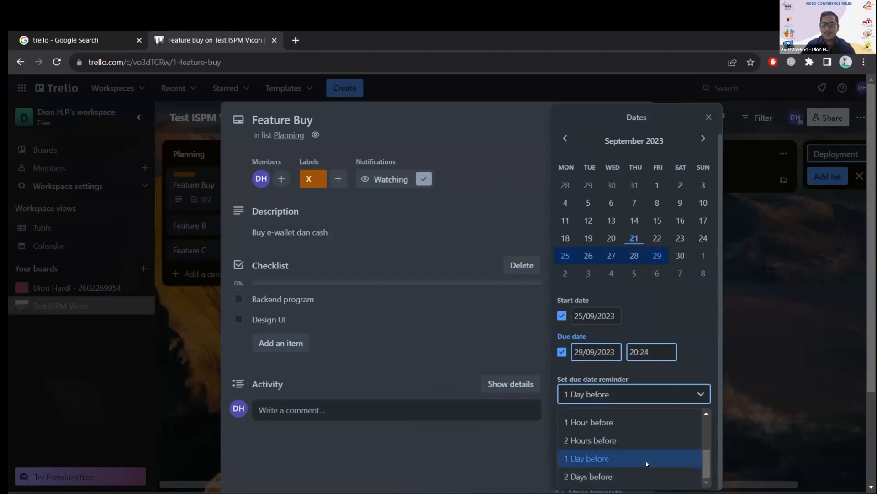
pyautogui.scroll(2, 660, 451)
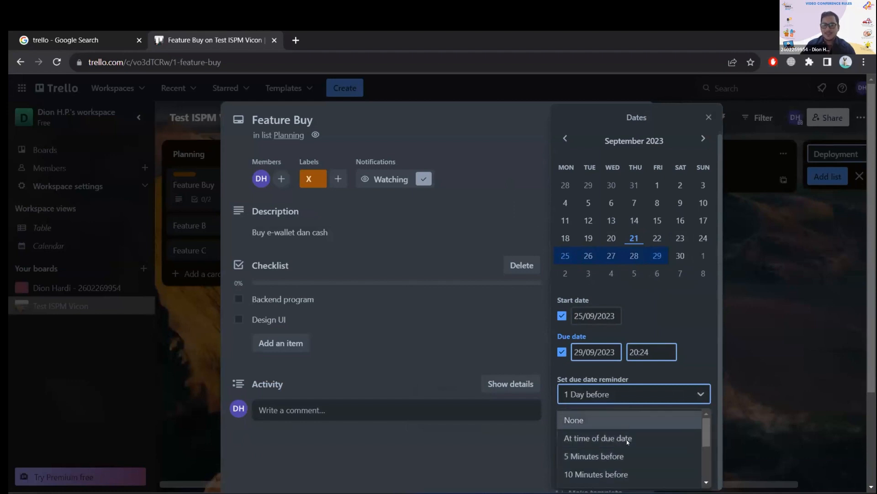
pyautogui.scroll(-2, 627, 440)
pyautogui.click(618, 457)
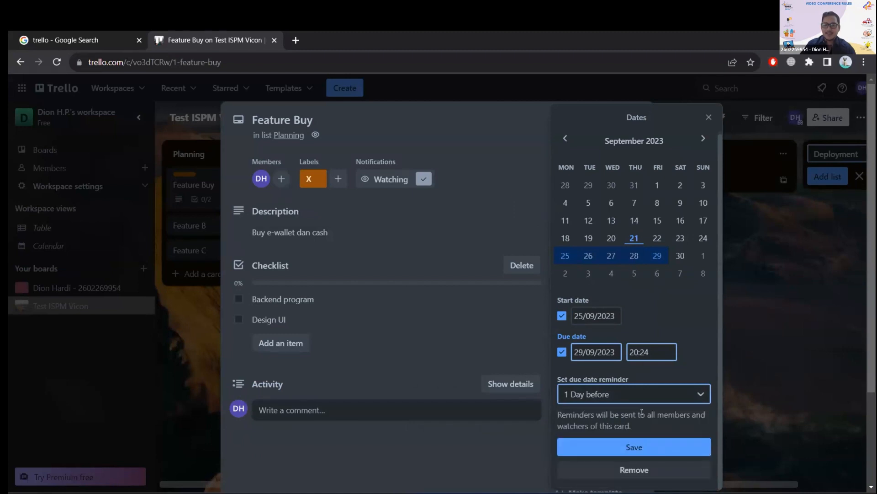
pyautogui.click(649, 448)
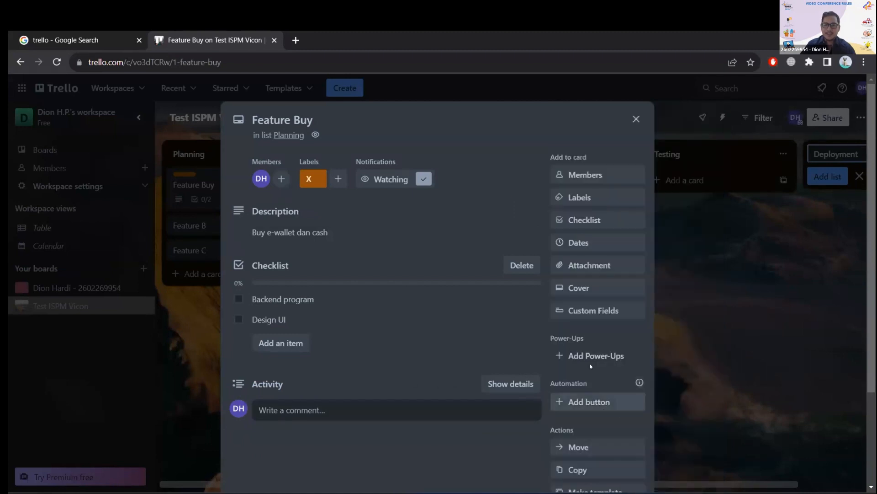
# Review the attachment options and the remaining details of the Feature Buy card, and close the card.
pyautogui.scroll(-3, 387, 366)
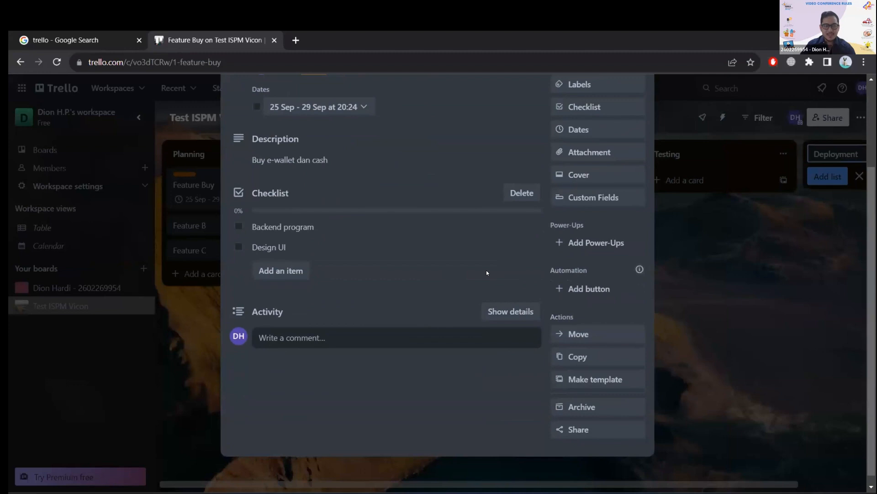
pyautogui.click(583, 151)
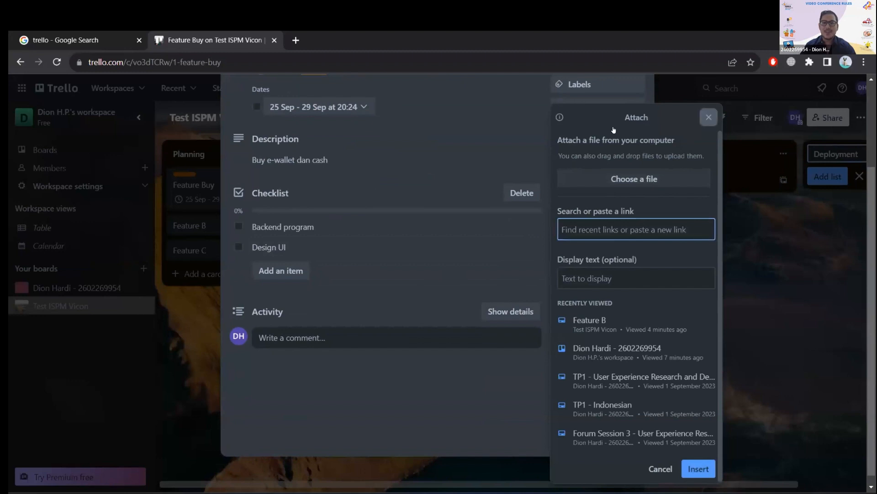
pyautogui.click(708, 118)
pyautogui.scroll(3, 431, 251)
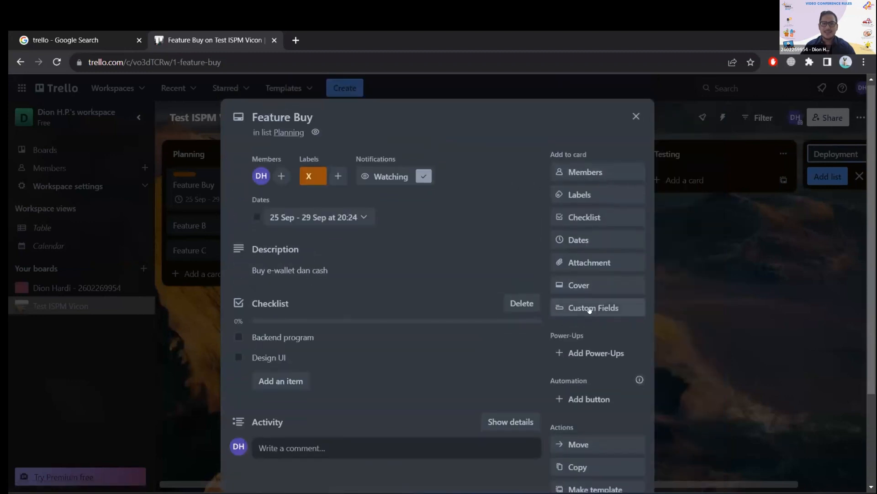
pyautogui.scroll(-2, 415, 288)
pyautogui.scroll(-2, 429, 287)
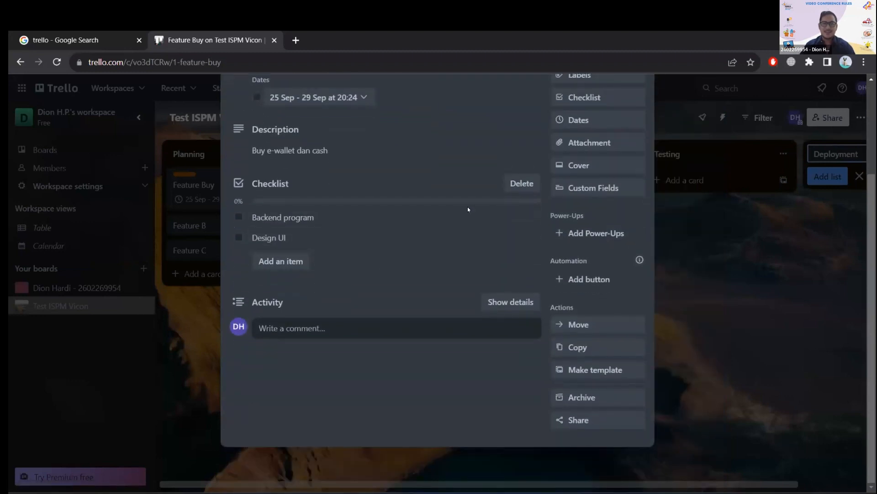
pyautogui.scroll(3, 385, 326)
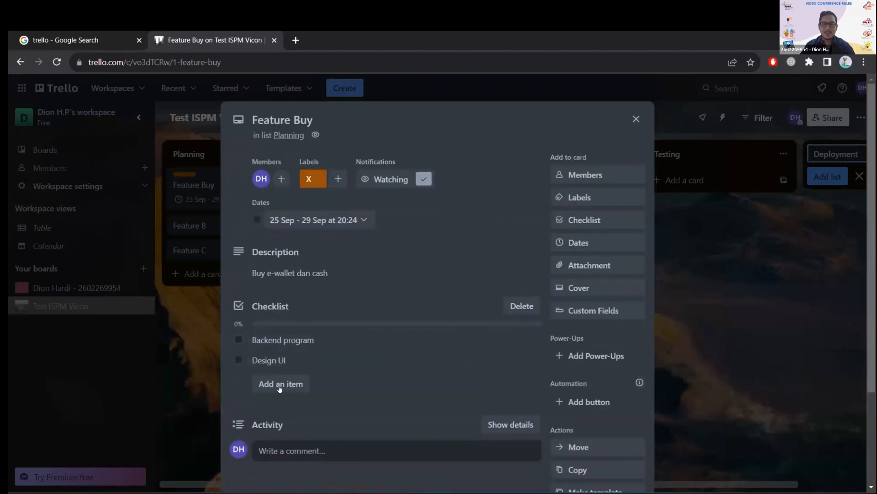
pyautogui.click(685, 376)
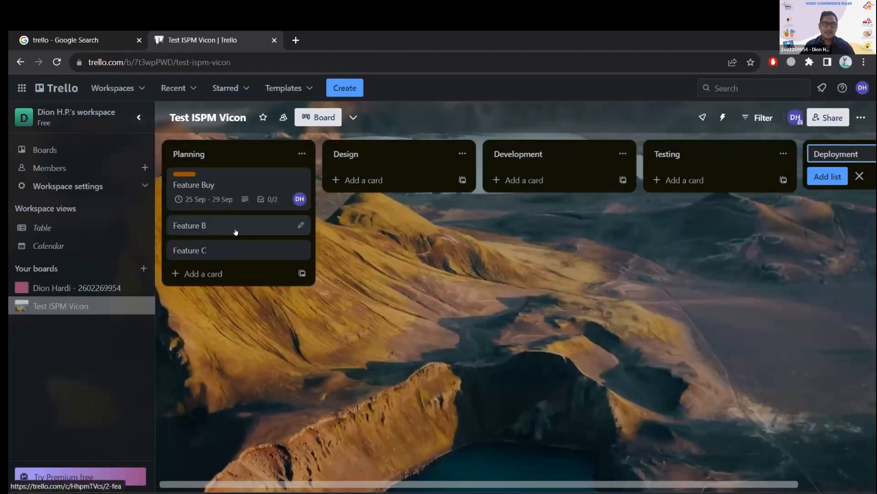
# Open the Feature B card in the Planning list and rename it "Feature Paylater".
pyautogui.click(312, 224)
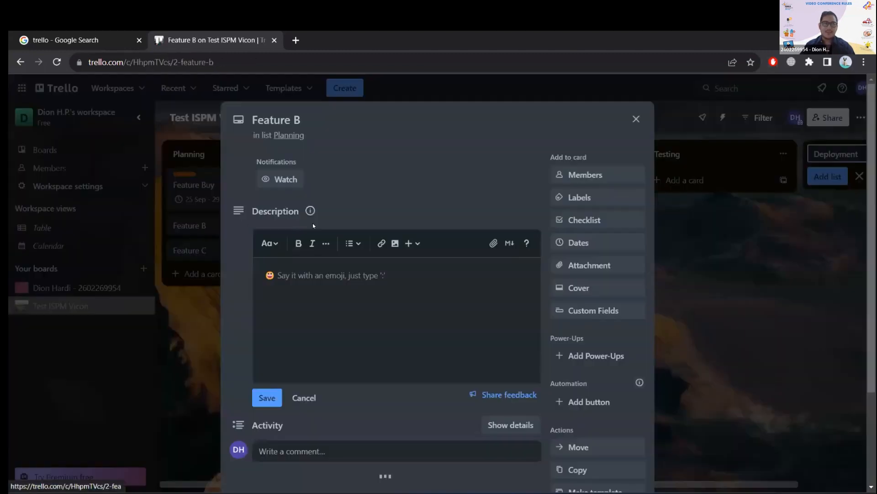
pyautogui.click(300, 120)
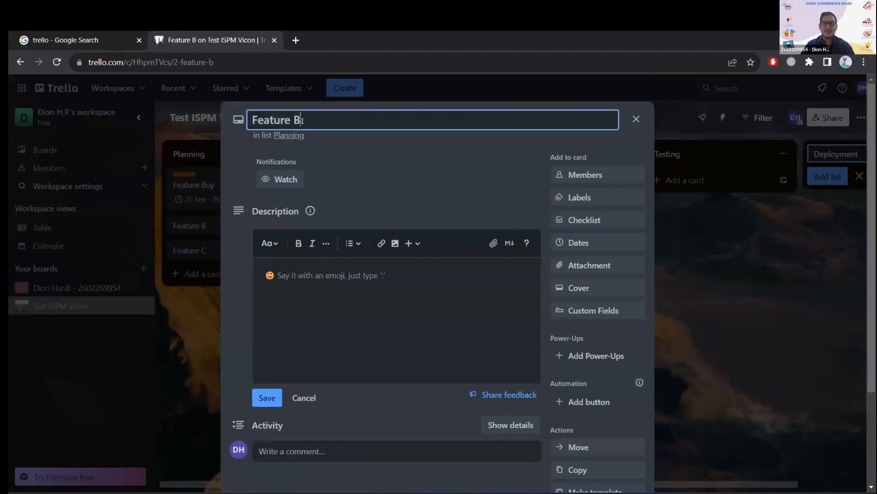
pyautogui.press('BackSpace')
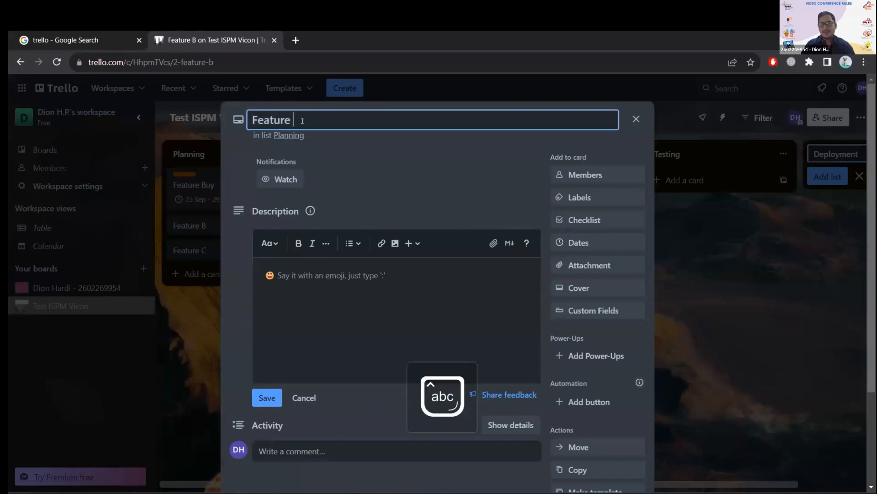
pyautogui.write('p')
pyautogui.press('capslock')
pyautogui.write('AY')
pyautogui.press('BackSpace')
pyautogui.press('BackSpace')
pyautogui.press('BackSpace')
pyautogui.write('P')
pyautogui.press('capslock')
pyautogui.write('aylater')
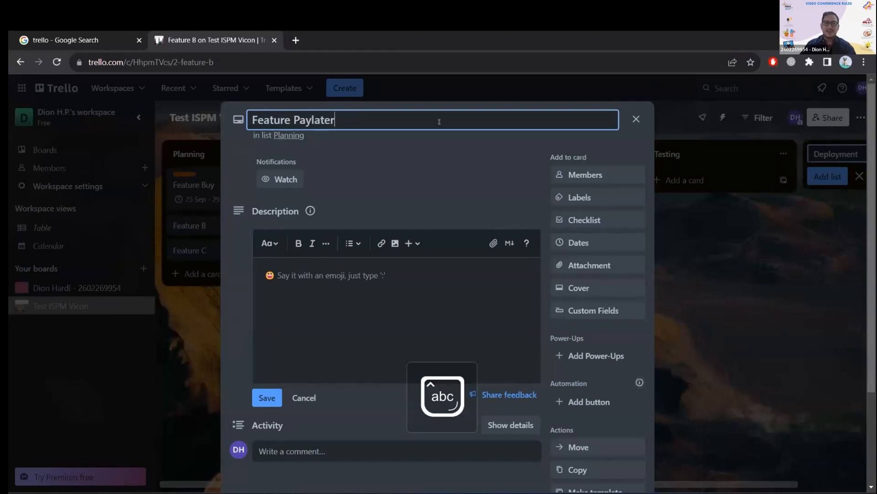
# Apply the orange "X" label to the Feature Paylater card and close the label list.
pyautogui.click(605, 198)
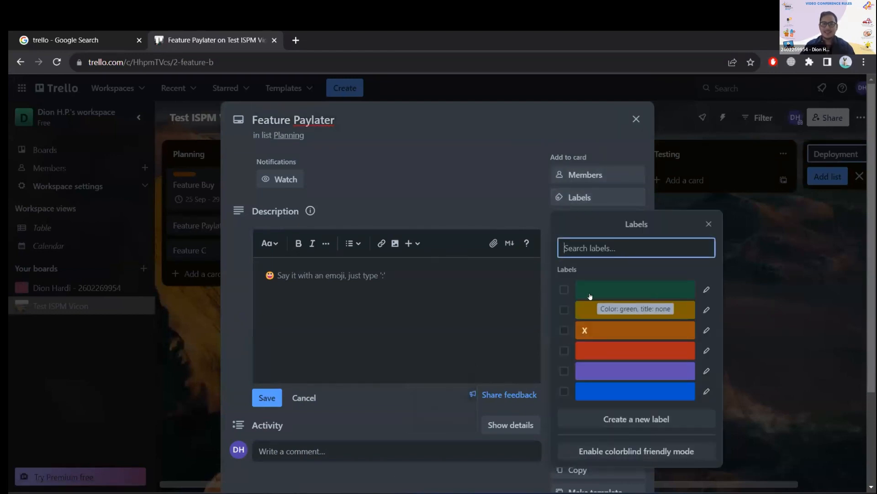
pyautogui.click(582, 330)
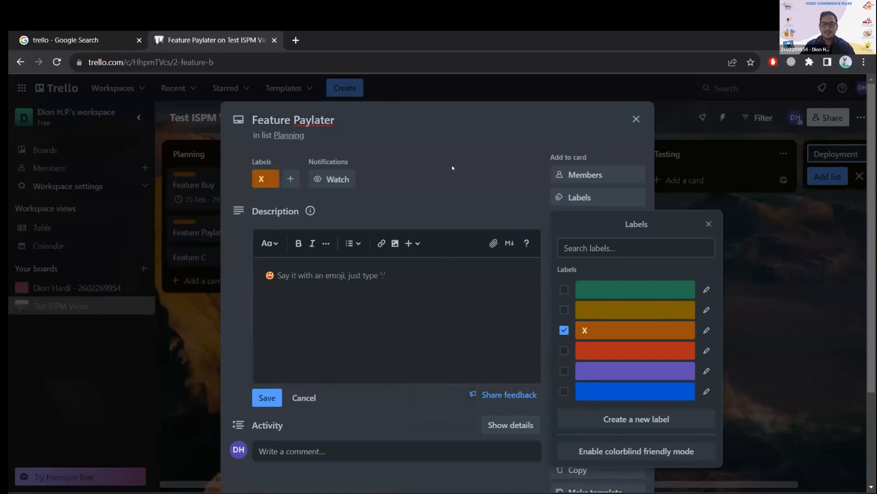
pyautogui.click(453, 167)
# Set the Feature Paylater card's start date to 26/09/2023 and due date to 06/10/2023, and save the dates.
pyautogui.click(597, 241)
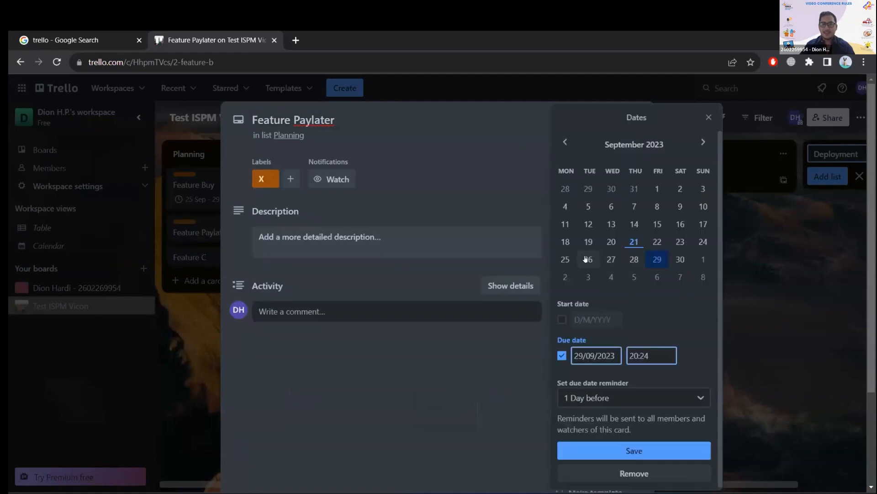
pyautogui.click(657, 277)
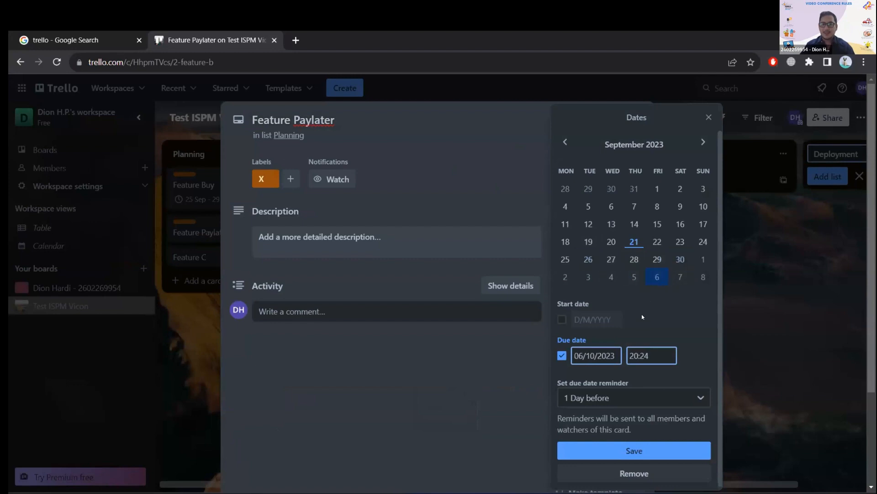
pyautogui.click(564, 318)
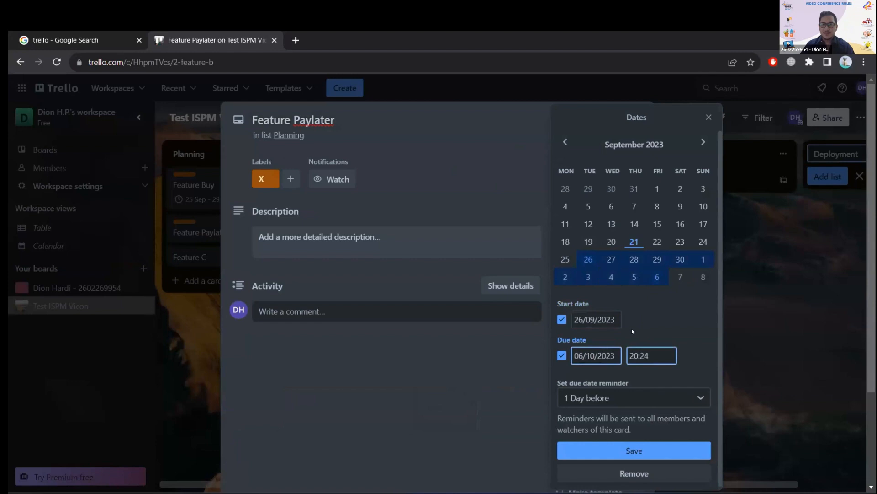
pyautogui.click(636, 452)
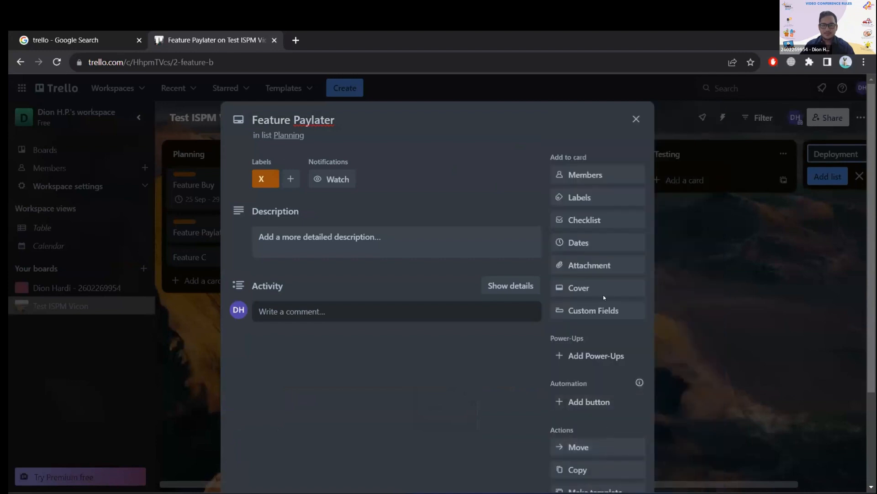
# Add a checklist titled "pROGRAM" to the Feature Paylater card.
pyautogui.click(585, 221)
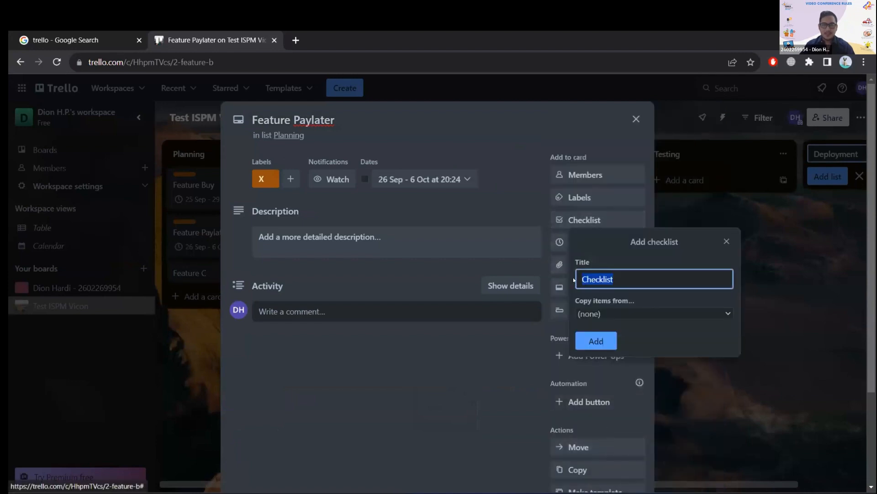
pyautogui.write('Prog')
pyautogui.press('BackSpace')
pyautogui.press('BackSpace')
pyautogui.press('BackSpace')
pyautogui.press('BackSpace')
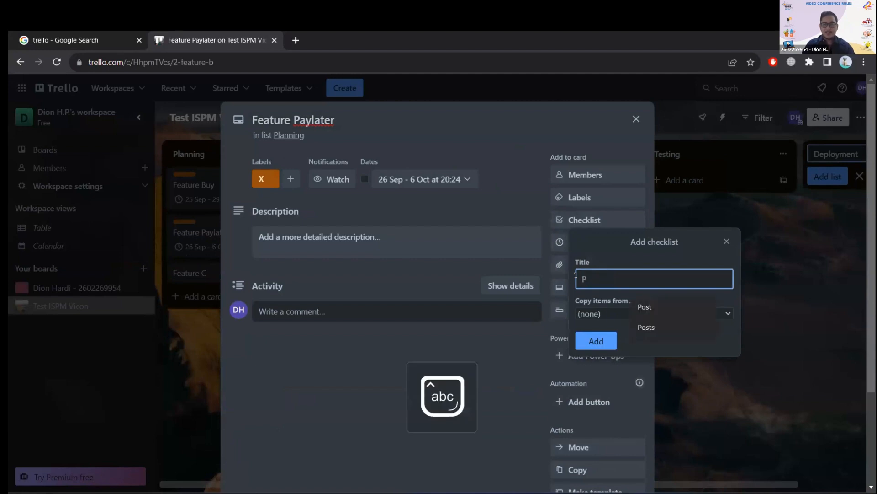
pyautogui.press('capslock')
pyautogui.write('pro')
pyautogui.press('BackSpace')
pyautogui.press('BackSpace')
pyautogui.press('BackSpace')
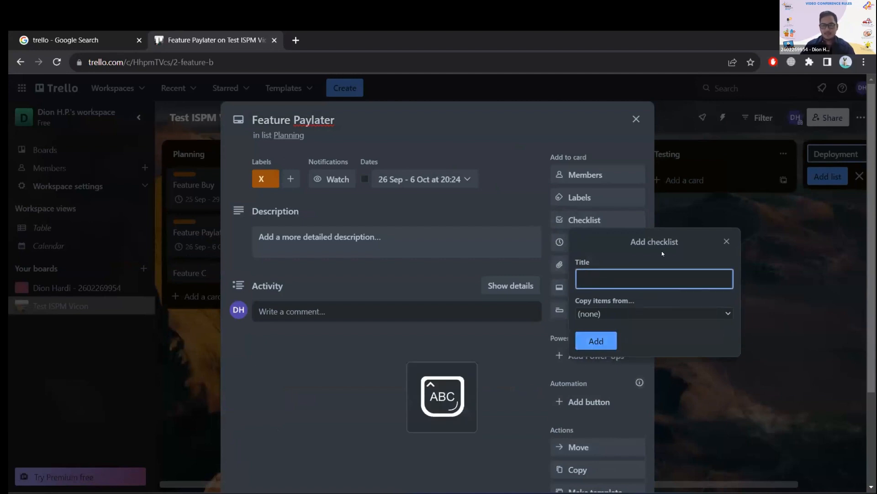
pyautogui.write('pROGRAM')
pyautogui.press('Return')
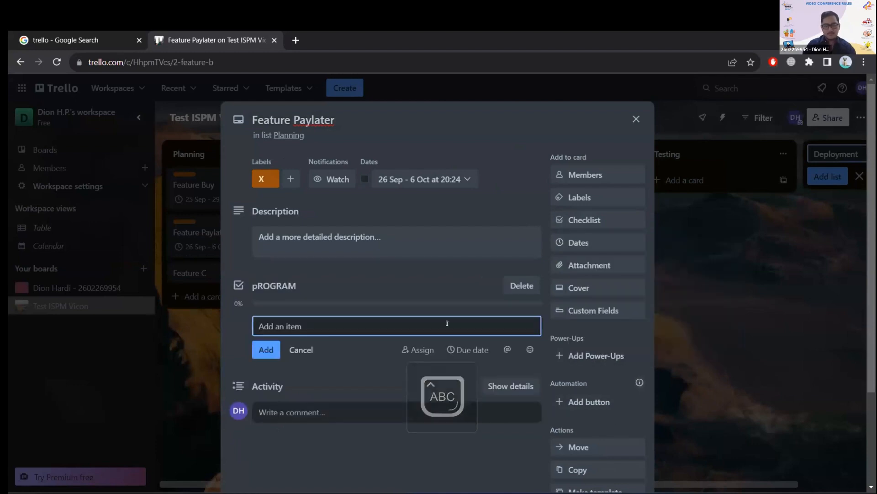
# Add the item "UI Design" to the Feature Paylater card's checklist and close the card.
pyautogui.write('UI D')
pyautogui.write('esign')
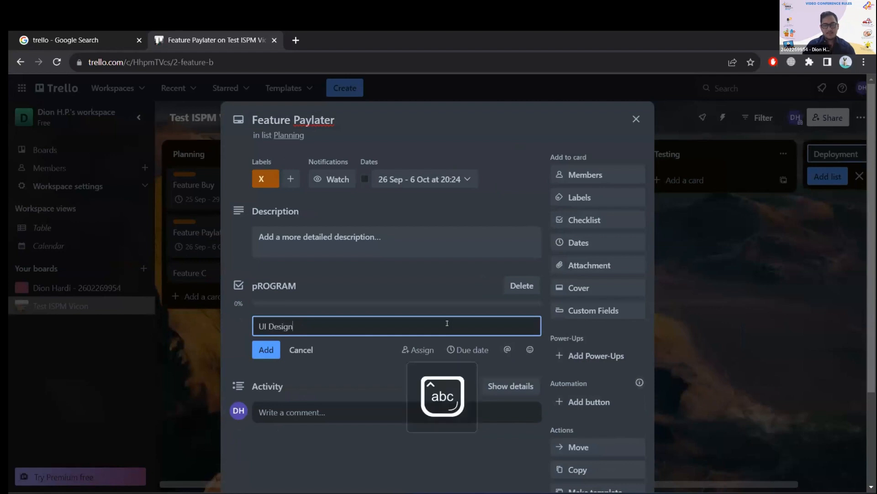
pyautogui.click(265, 349)
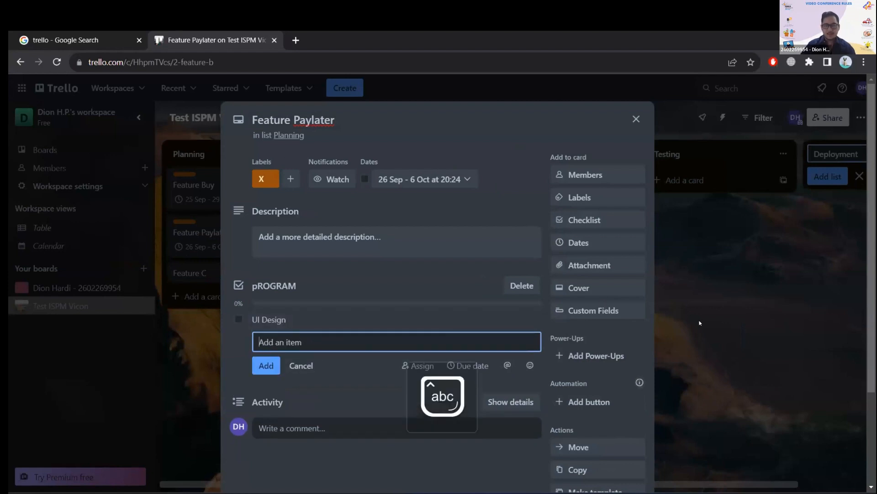
pyautogui.scroll(-3, 715, 359)
pyautogui.click(669, 152)
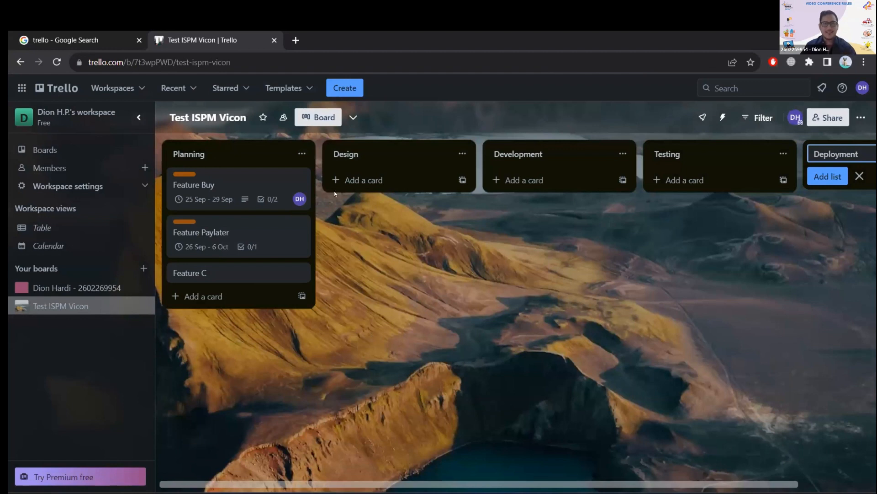
# Move the Feature Buy card below Feature Paylater in the Planning list and return it to the top.
pyautogui.moveTo(250, 181)
pyautogui.mouseDown()
pyautogui.moveTo(249, 167)
pyautogui.moveTo(247, 183)
pyautogui.mouseUp()
pyautogui.moveTo(237, 235); pyautogui.dragTo(236, 269)
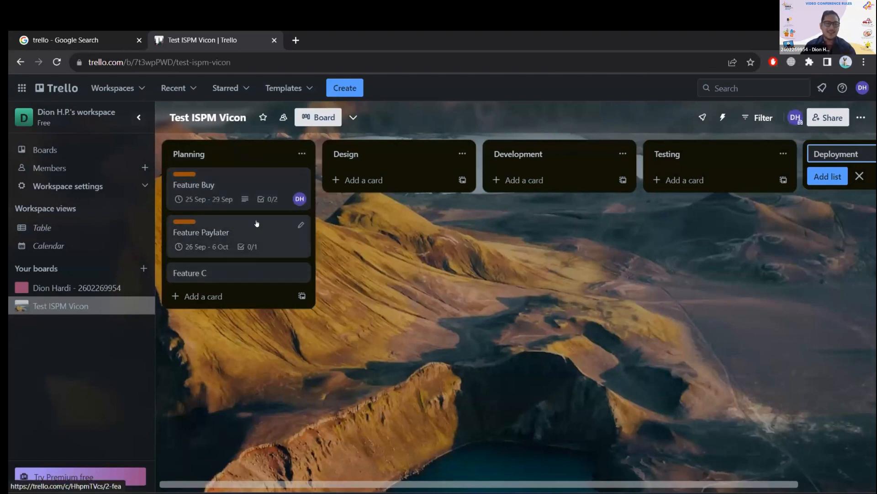
pyautogui.moveTo(235, 186); pyautogui.dragTo(237, 238)
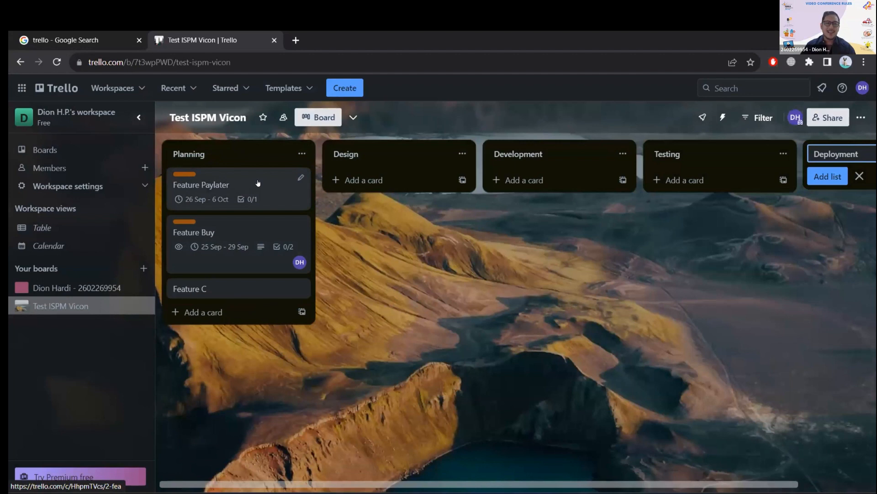
pyautogui.moveTo(258, 183); pyautogui.dragTo(250, 238)
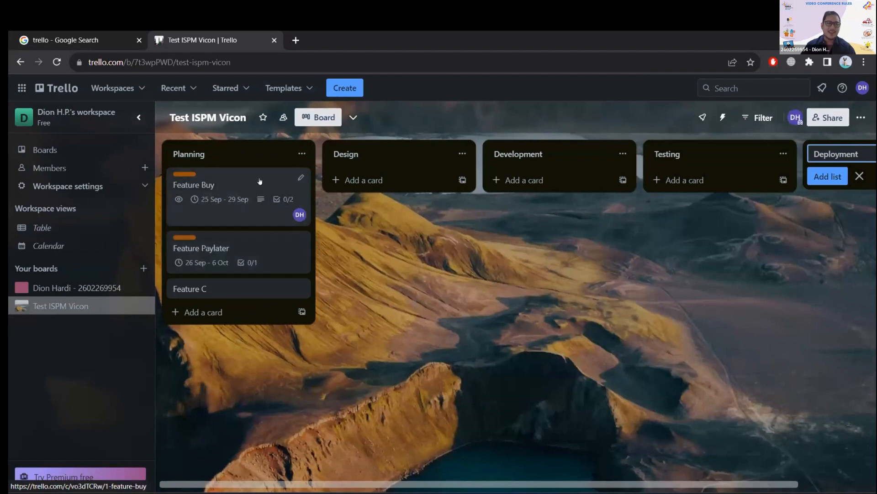
# Mark the "Backend program" checklist item as complete on the Feature Buy card and close the card.
pyautogui.click(270, 183)
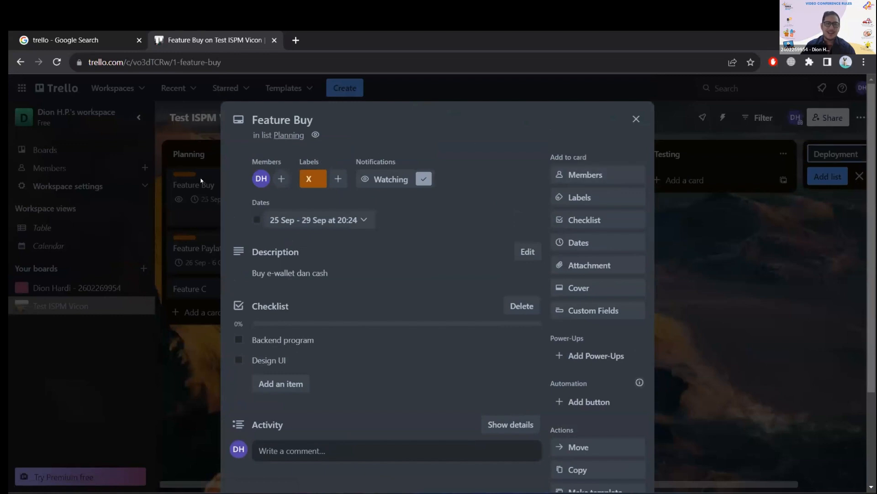
pyautogui.scroll(-2, 429, 206)
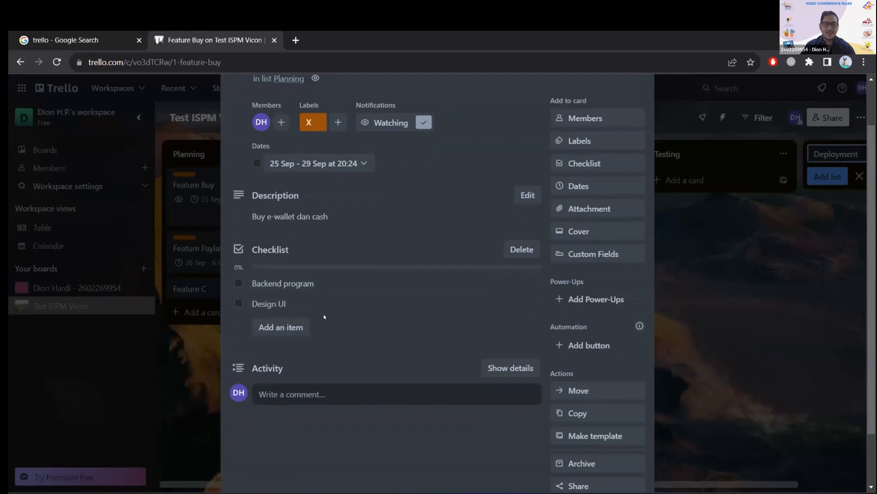
pyautogui.click(238, 283)
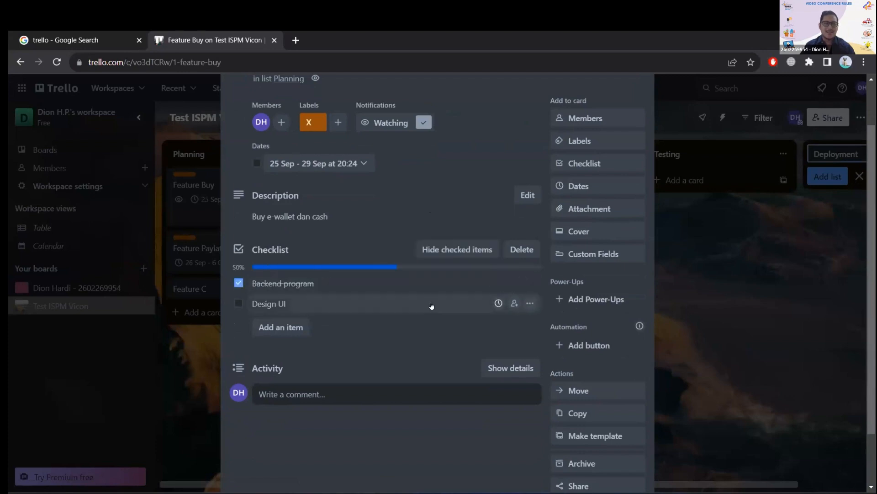
pyautogui.click(703, 281)
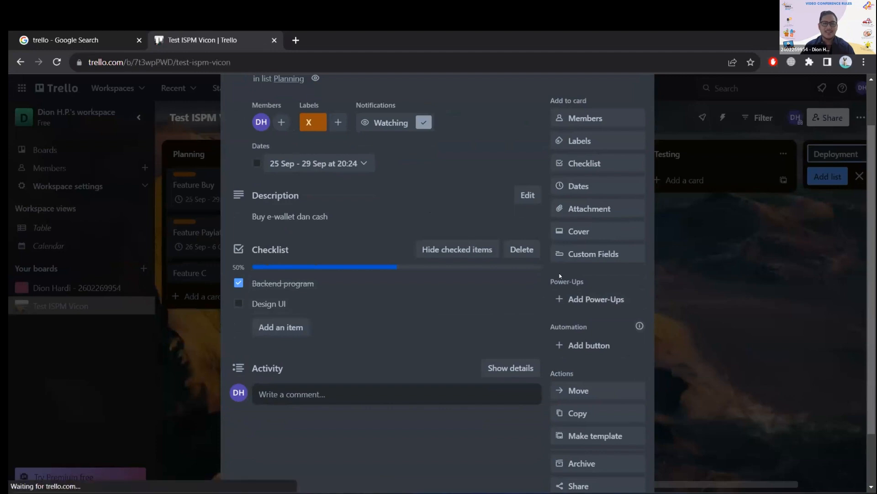
# Reopen the Feature Buy card, mark its "Design UI" checklist item as complete, and close the card.
pyautogui.moveTo(270, 178); pyautogui.dragTo(234, 190)
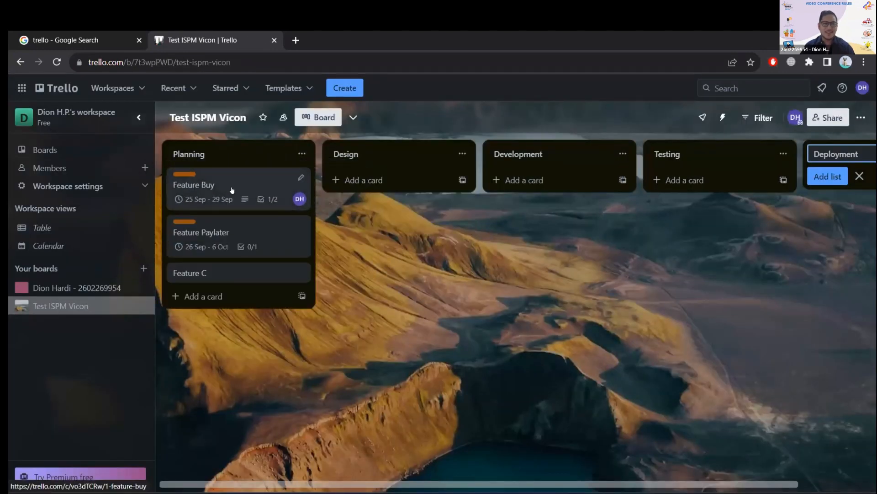
pyautogui.click(234, 190)
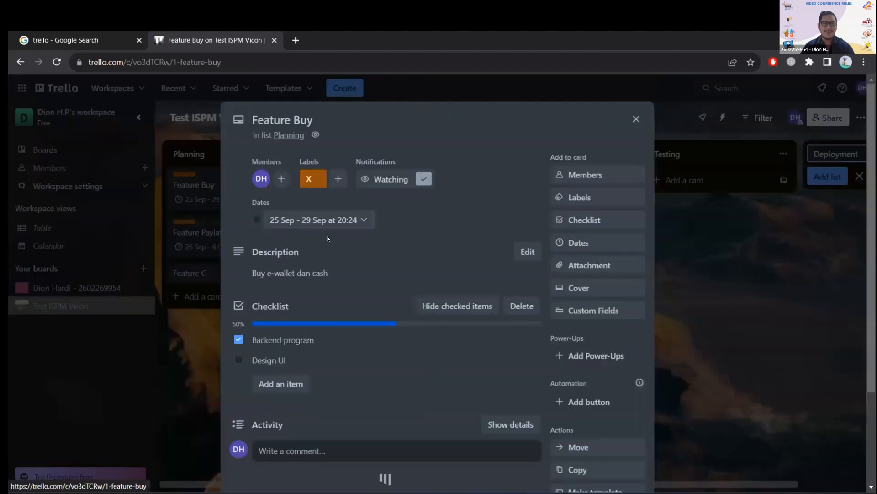
pyautogui.click(238, 360)
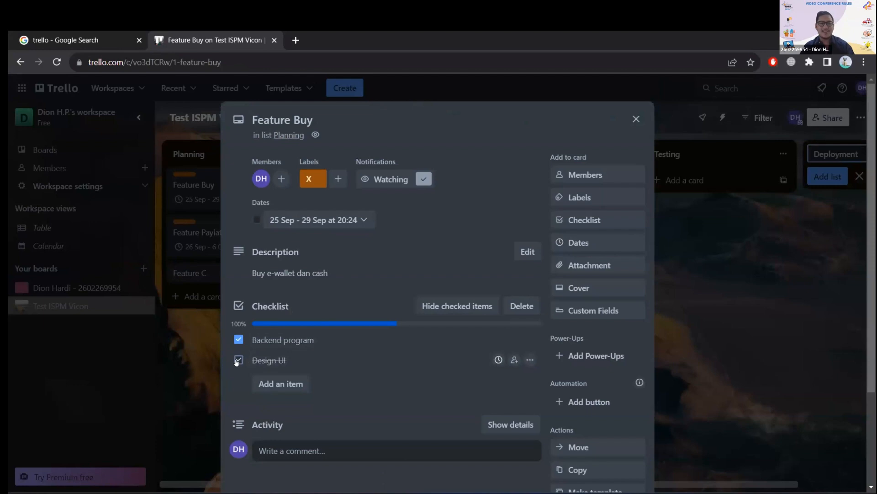
pyautogui.click(661, 263)
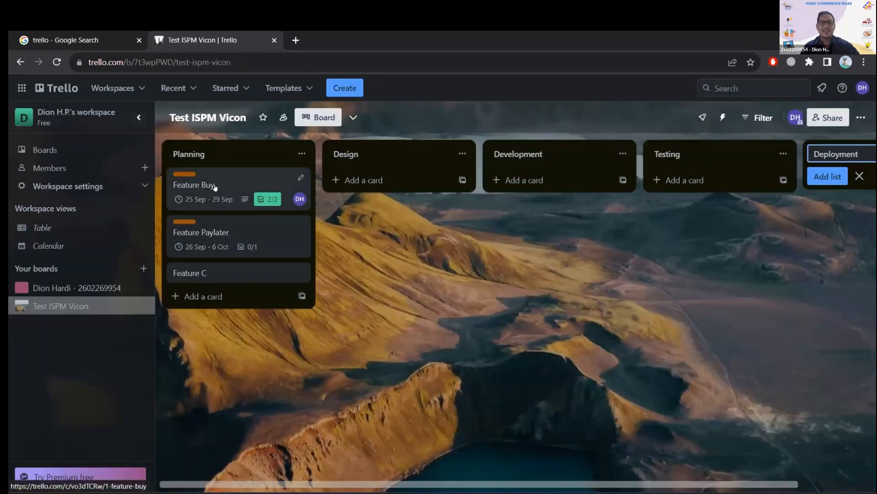
# Move the Feature Buy card from Planning to the Design list and briefly review its details.
pyautogui.moveTo(208, 185)
pyautogui.mouseDown()
pyautogui.moveTo(304, 173)
pyautogui.moveTo(384, 188)
pyautogui.mouseUp()
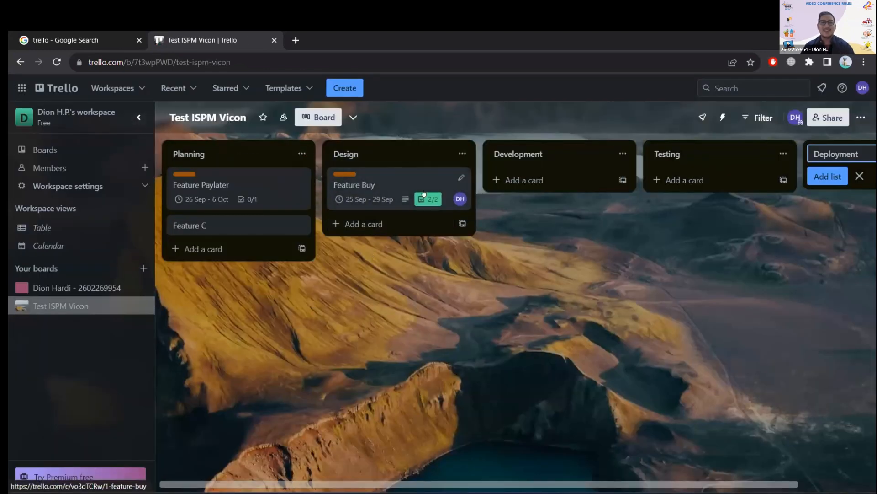
pyautogui.click(461, 178)
pyautogui.press('Escape')
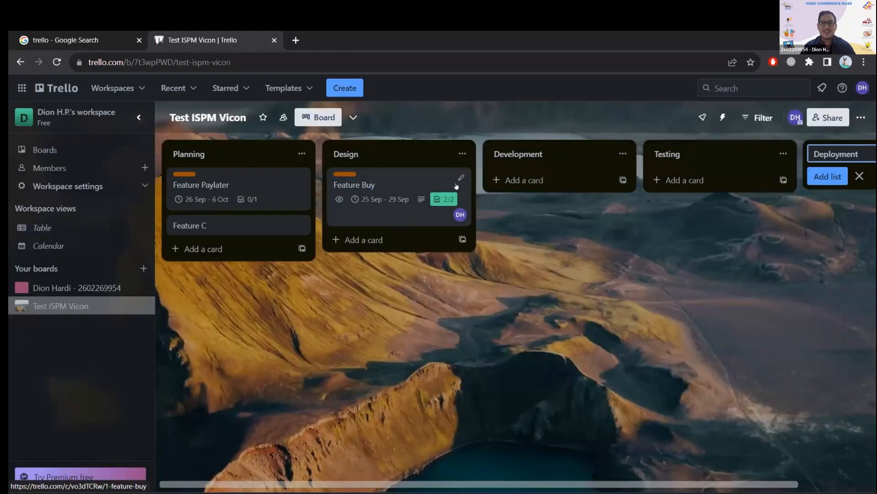
pyautogui.click(435, 187)
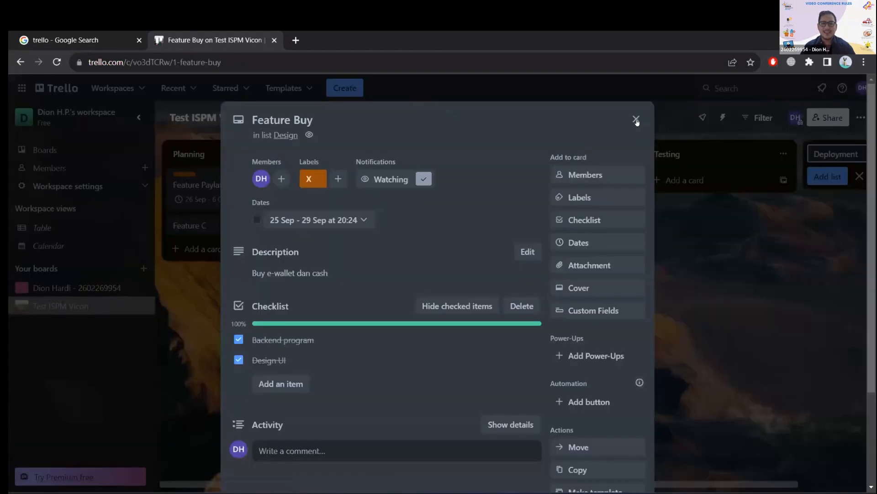
pyautogui.click(636, 120)
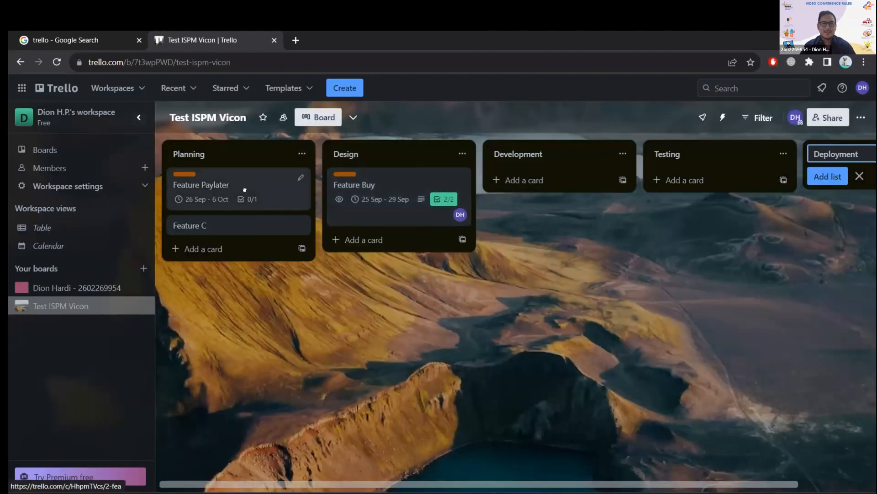
pyautogui.moveTo(245, 190); pyautogui.dragTo(238, 153)
pyautogui.moveTo(251, 194)
pyautogui.mouseDown()
pyautogui.moveTo(269, 184)
pyautogui.moveTo(260, 189)
pyautogui.mouseUp()
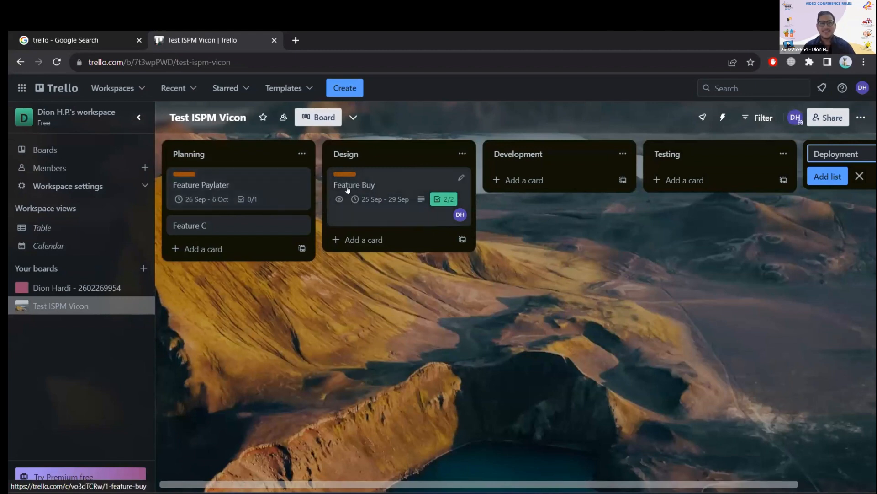
pyautogui.click(286, 193)
pyautogui.click(634, 118)
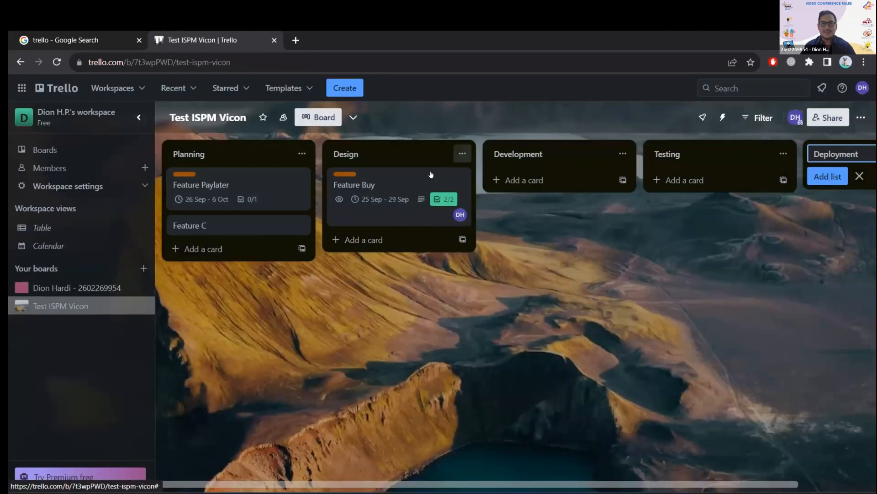
pyautogui.moveTo(406, 189)
pyautogui.mouseDown()
pyautogui.moveTo(410, 202)
pyautogui.moveTo(388, 194)
pyautogui.moveTo(503, 165)
pyautogui.moveTo(390, 193)
pyautogui.mouseUp()
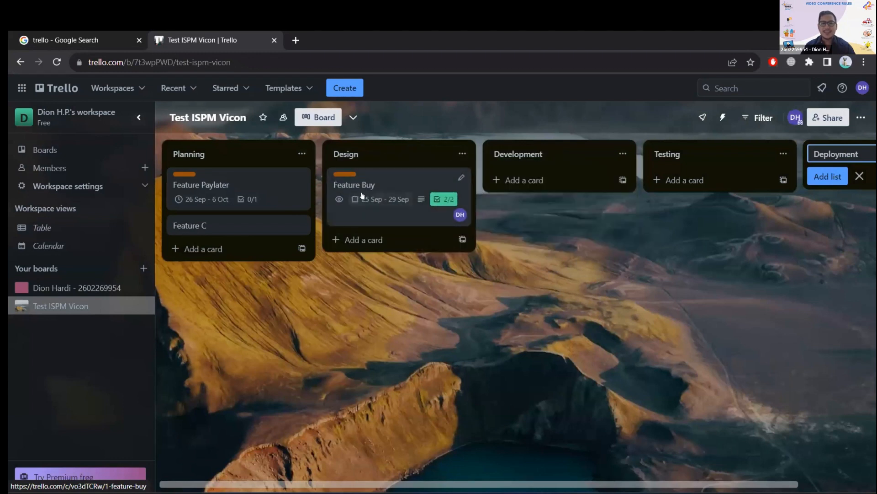
# Post a comment on the Feature Buy card addressing a team member by name with "tolong revisi", and close the card.
pyautogui.click(389, 186)
pyautogui.scroll(-2, 320, 364)
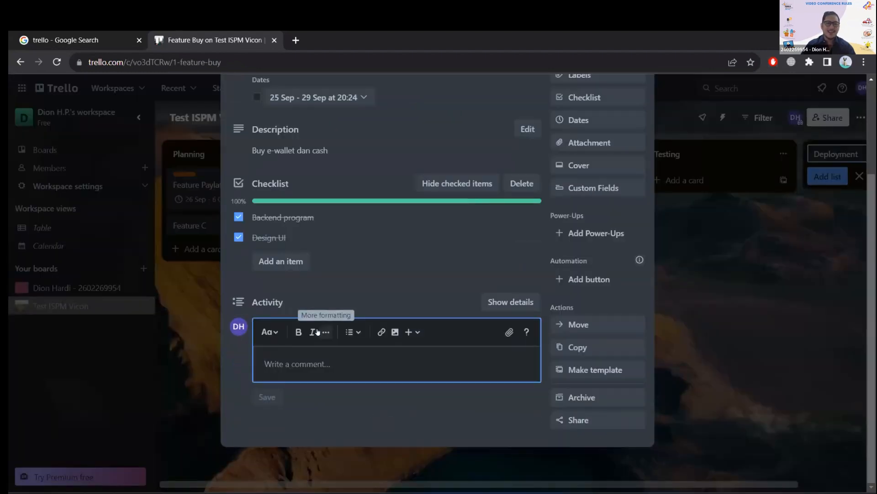
pyautogui.write('Acha tolong')
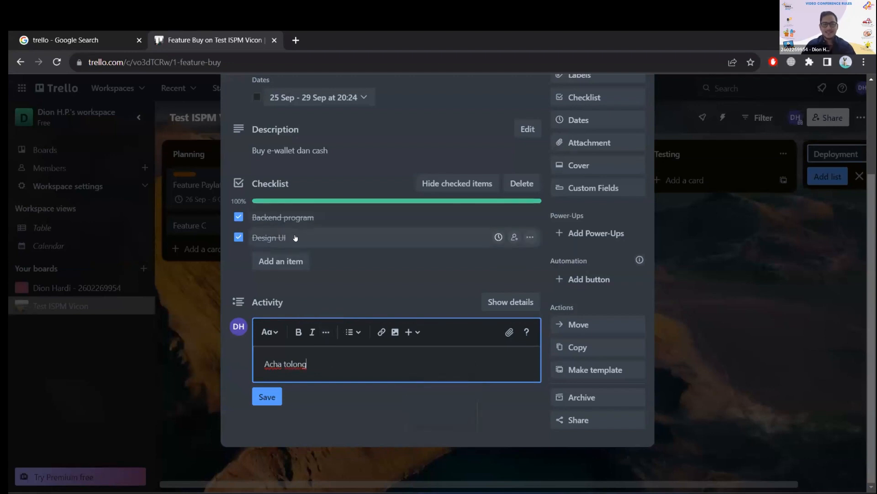
pyautogui.write('re')
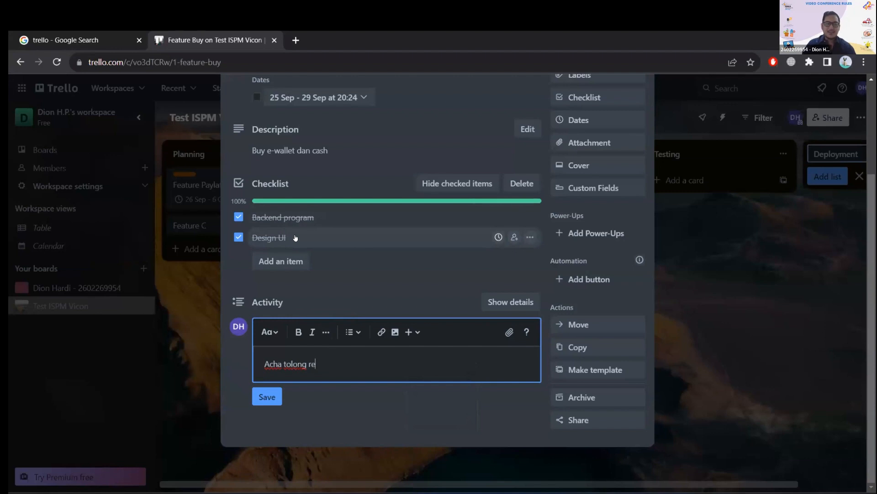
pyautogui.write('vis')
pyautogui.press('Return')
pyautogui.click(261, 415)
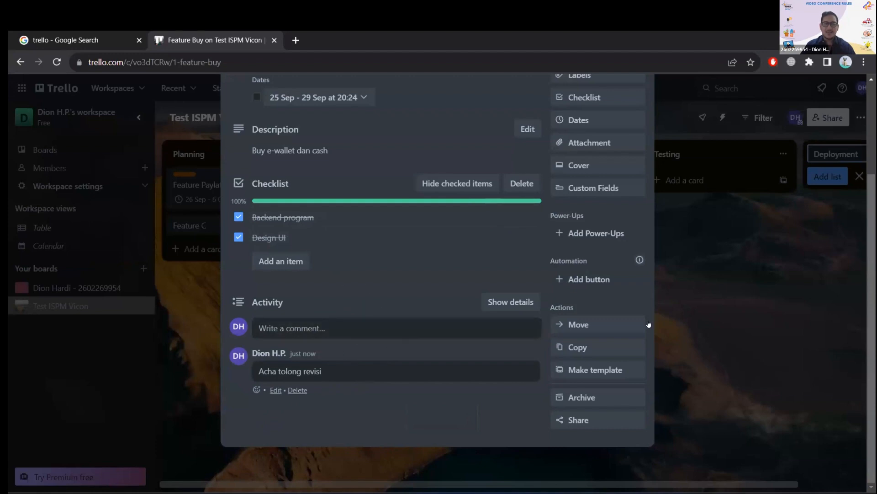
pyautogui.click(733, 274)
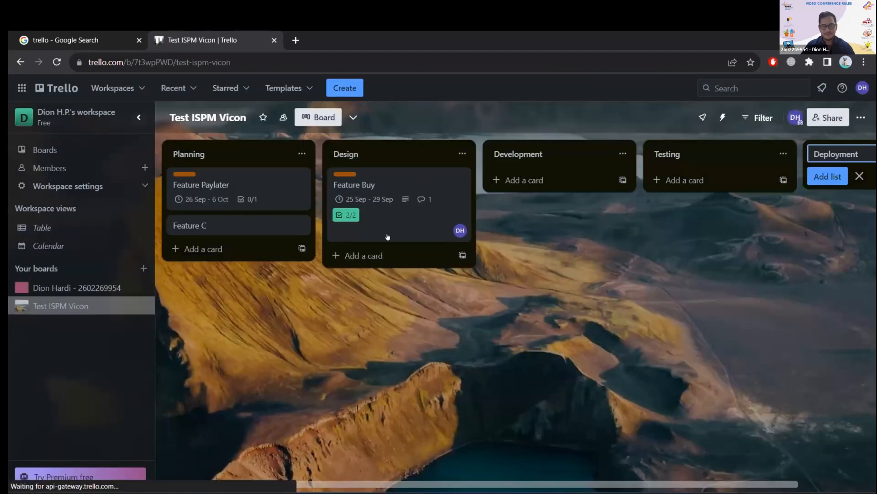
# Move the Feature Buy card to the Development list and the Feature Paylater card to the Design list.
pyautogui.click(366, 219)
pyautogui.click(721, 240)
pyautogui.moveTo(396, 214); pyautogui.dragTo(530, 210)
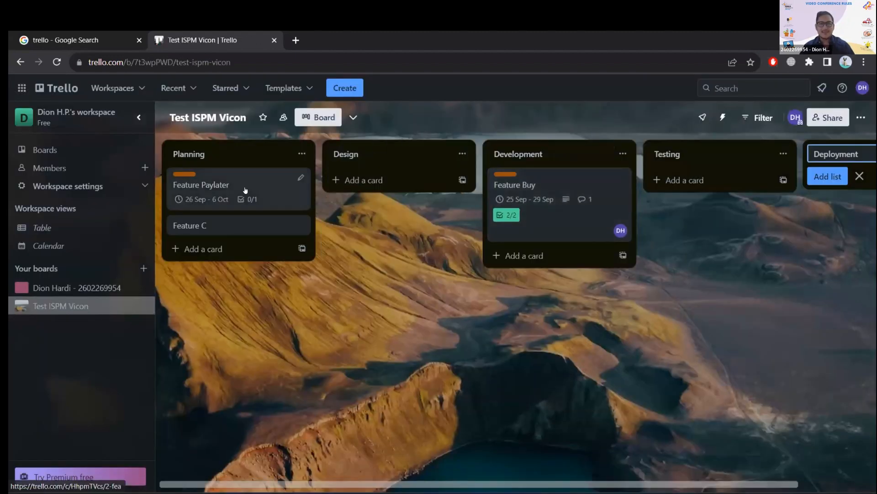
pyautogui.moveTo(228, 187); pyautogui.dragTo(379, 192)
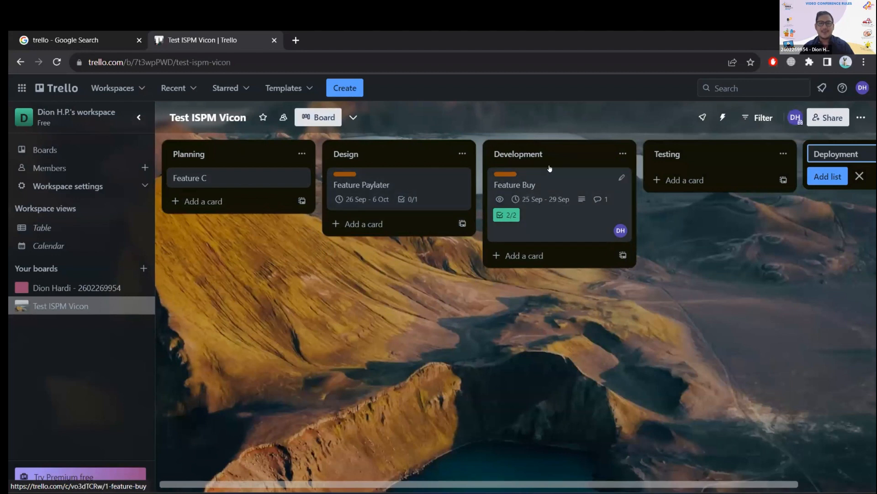
pyautogui.moveTo(562, 197); pyautogui.dragTo(552, 209)
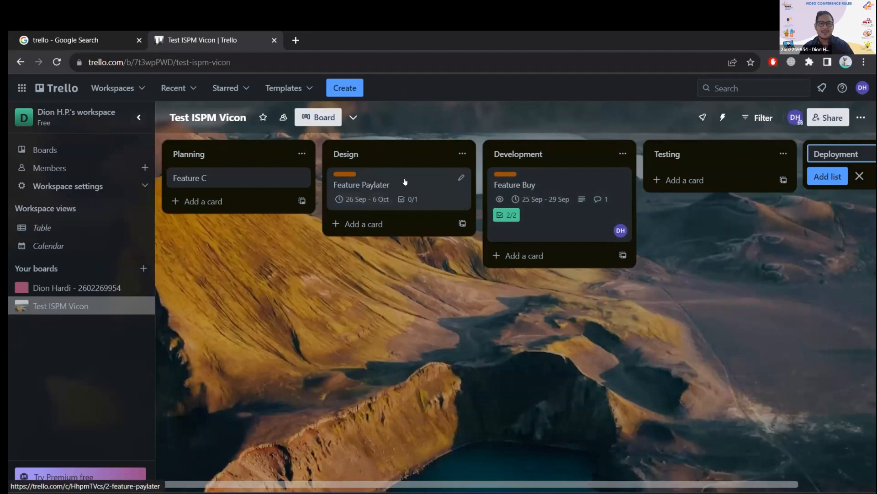
# Look over the Feature C card in Planning, including its comment editor, and close it without adding anything.
pyautogui.click(250, 180)
pyautogui.click(636, 118)
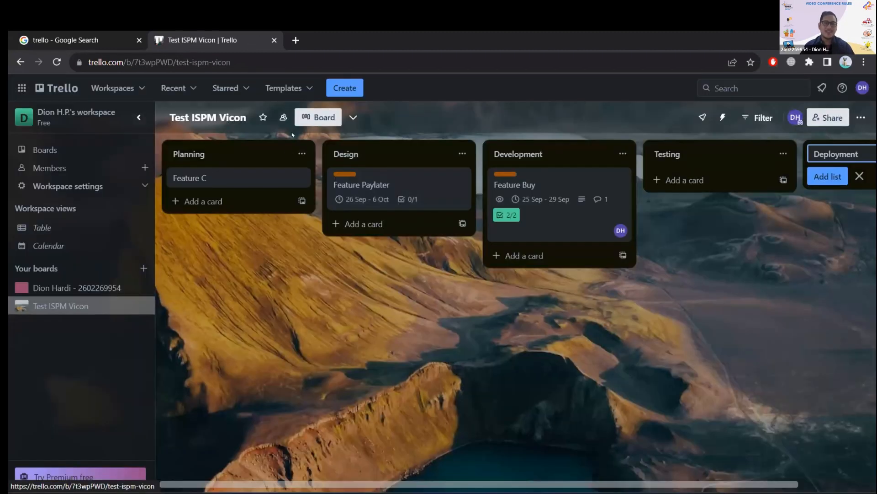
pyautogui.click(241, 178)
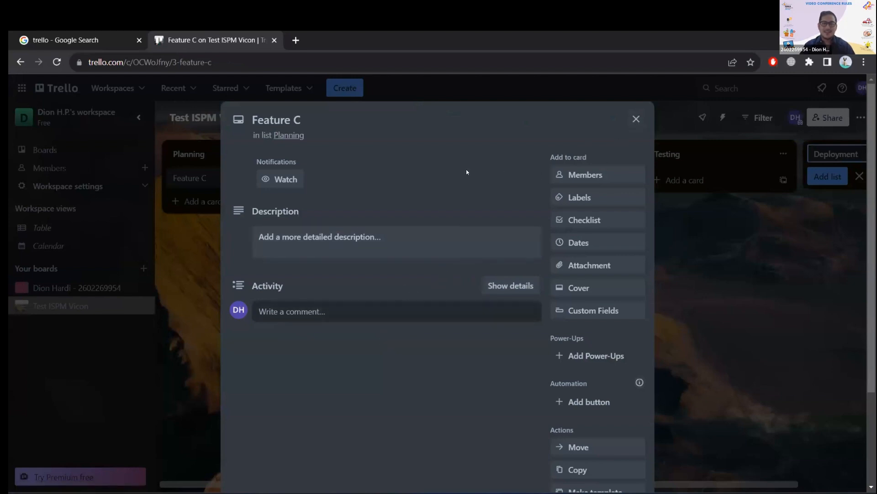
pyautogui.click(379, 310)
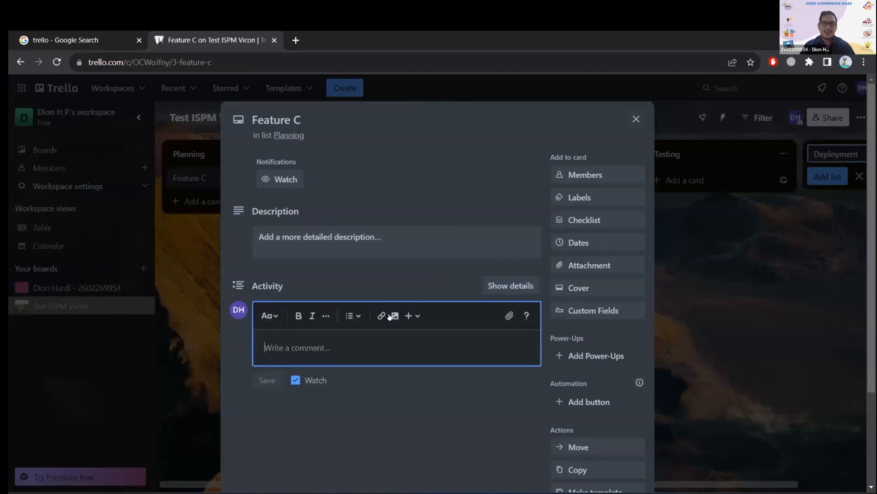
pyautogui.click(636, 118)
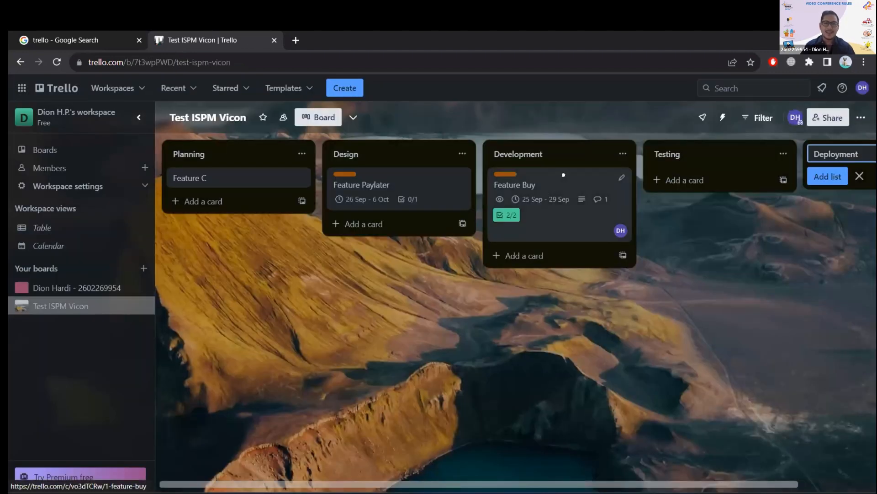
# Move the Feature Buy card from Development to the Testing list.
pyautogui.moveTo(563, 175); pyautogui.dragTo(743, 198)
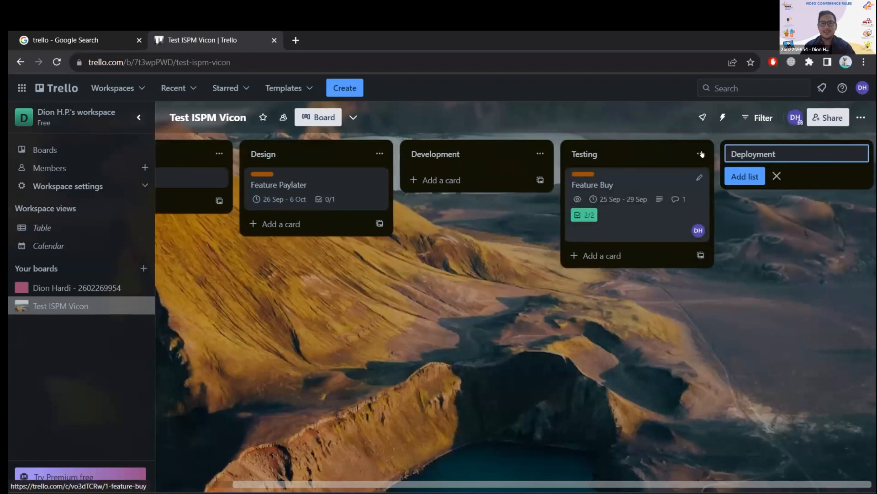
pyautogui.moveTo(654, 156); pyautogui.dragTo(640, 185)
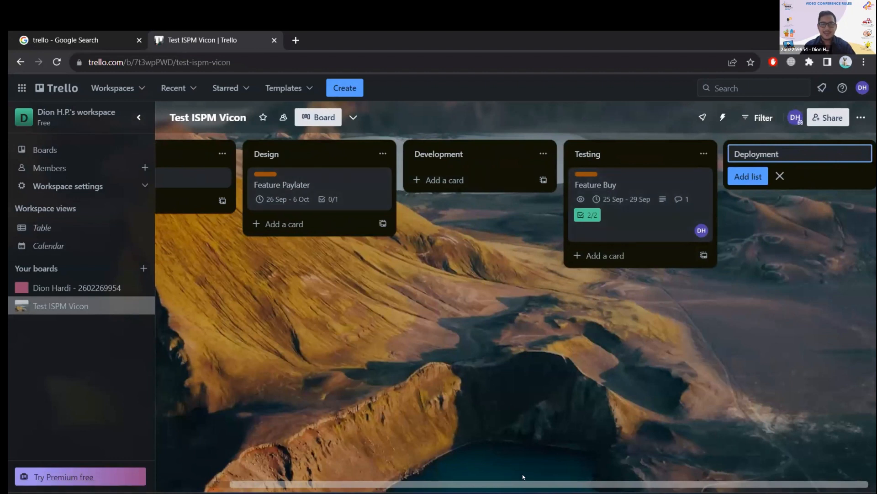
# Reorder the board's lists by moving Design ahead of Planning and moving Testing to the first position.
pyautogui.hscroll(-2, 523, 477)
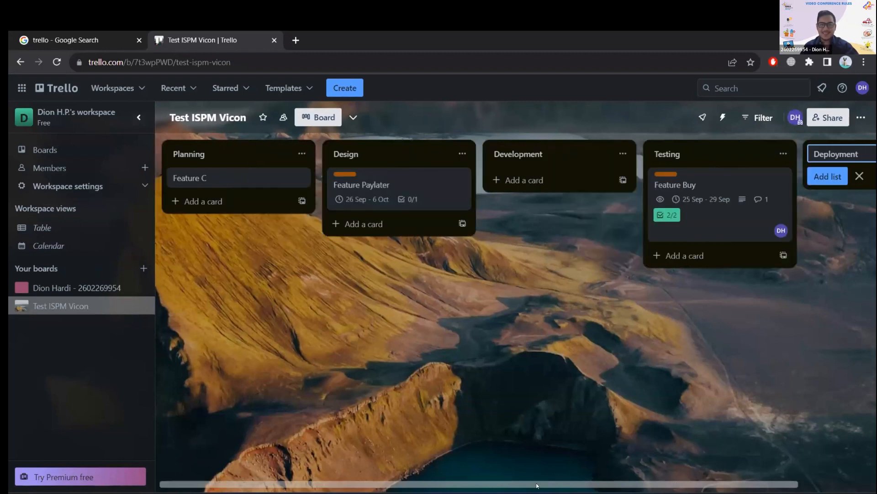
pyautogui.moveTo(605, 493)
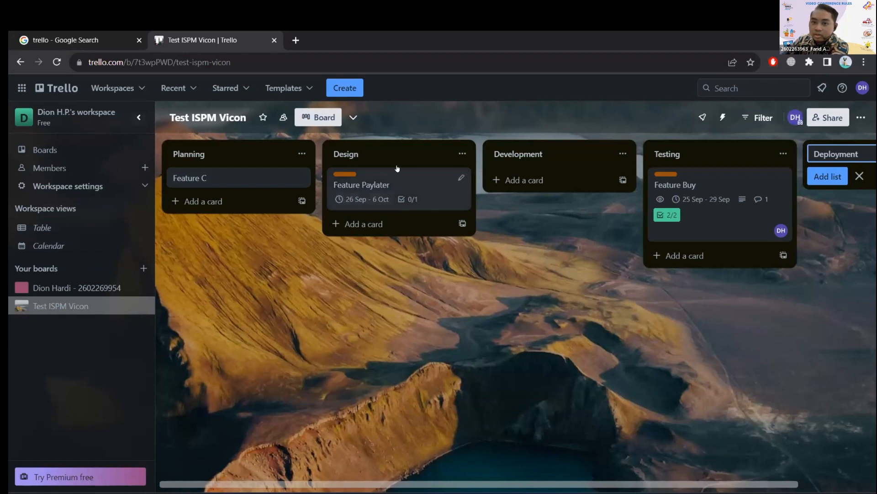
pyautogui.moveTo(413, 153); pyautogui.dragTo(257, 209)
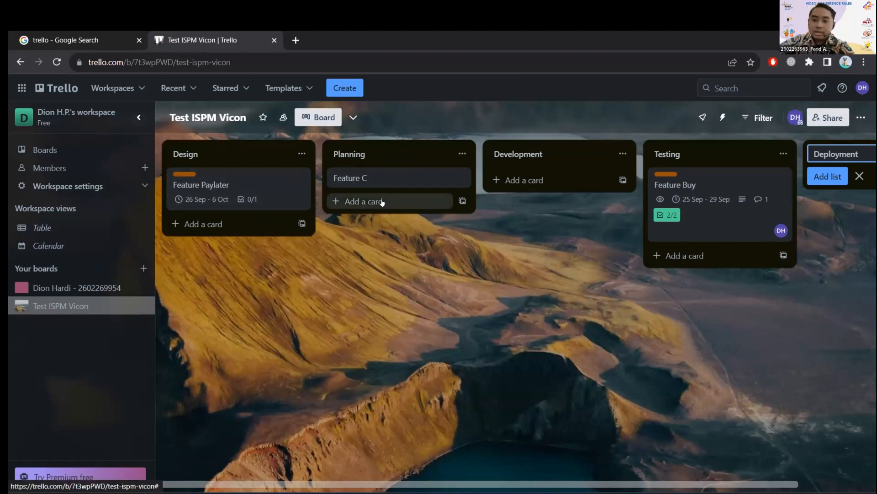
pyautogui.moveTo(695, 160); pyautogui.dragTo(256, 151)
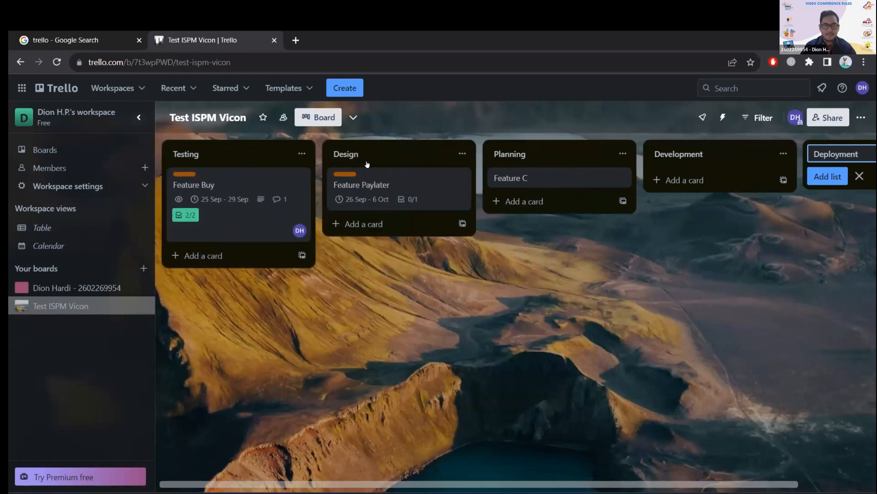
# Move the Feature Paylater card and the Feature C card into the Testing list, below the Feature Buy card.
pyautogui.moveTo(366, 160); pyautogui.dragTo(219, 263)
pyautogui.moveTo(611, 179); pyautogui.dragTo(229, 297)
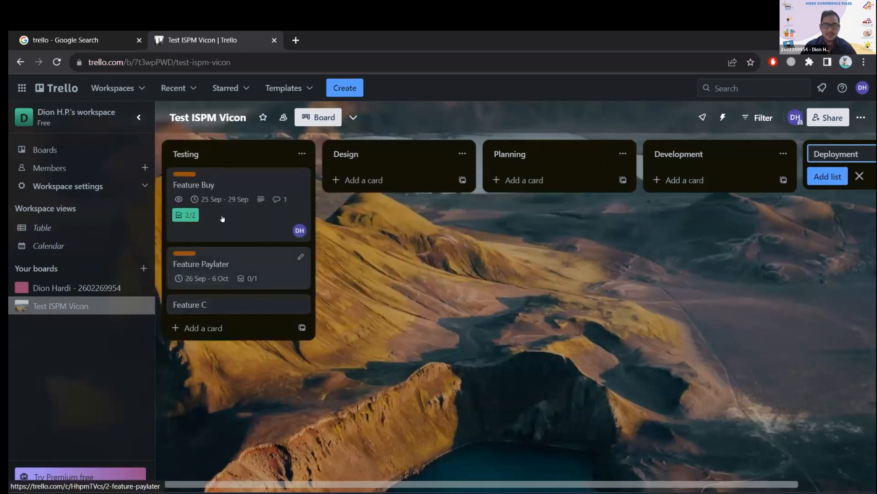
pyautogui.moveTo(226, 219)
pyautogui.mouseDown()
pyautogui.moveTo(393, 194)
pyautogui.moveTo(236, 187)
pyautogui.moveTo(225, 212)
pyautogui.mouseUp()
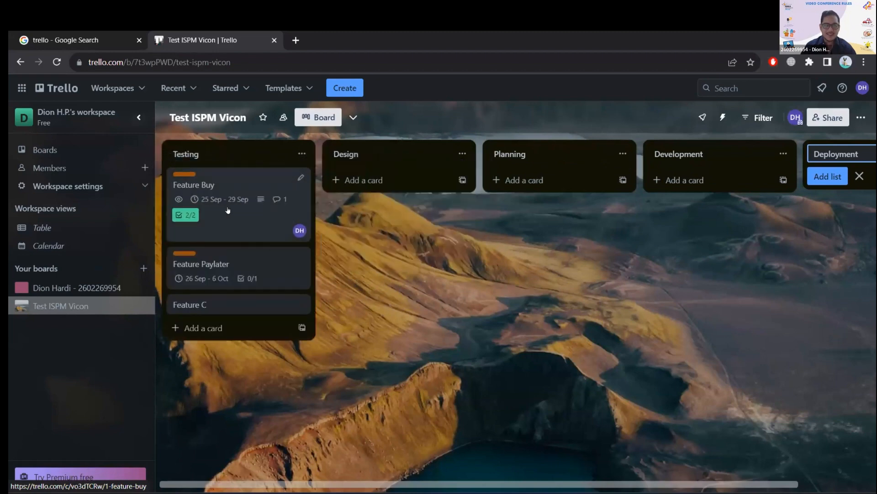
# Look over the Feature Buy card's watching setting, checklist, actions and comment activity, and close the card.
pyautogui.click(251, 225)
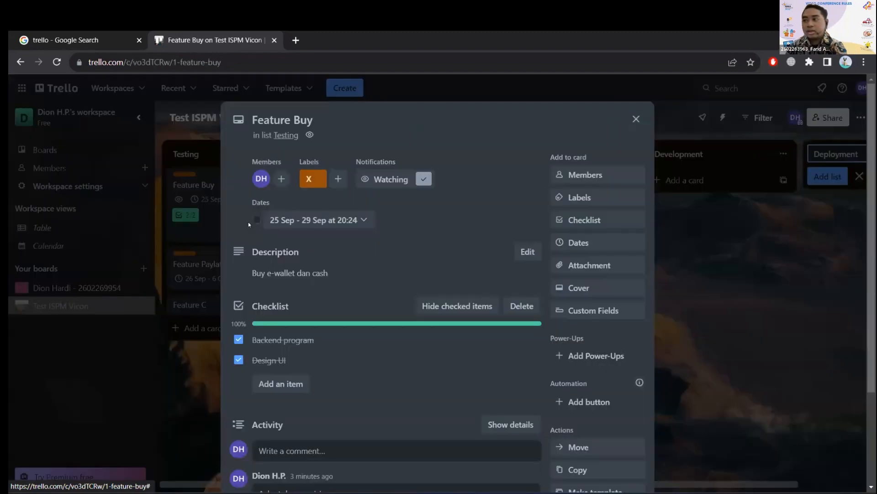
pyautogui.click(423, 179)
pyautogui.click(384, 178)
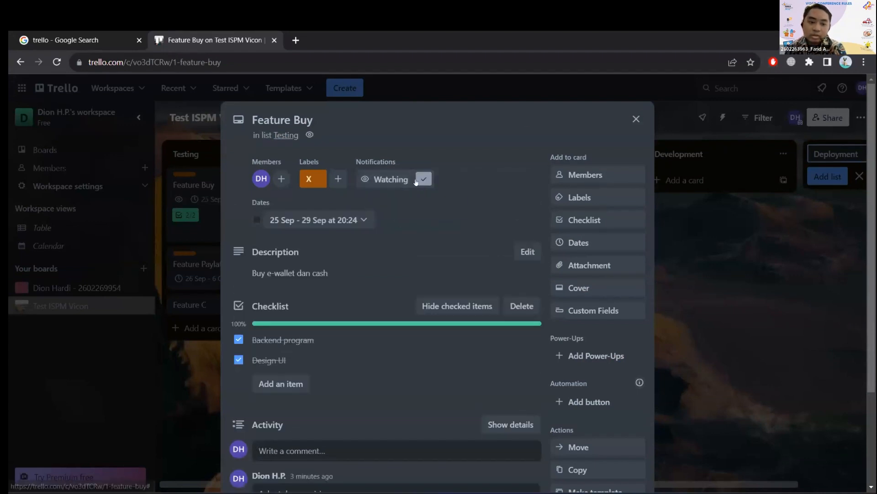
pyautogui.scroll(-3, 605, 371)
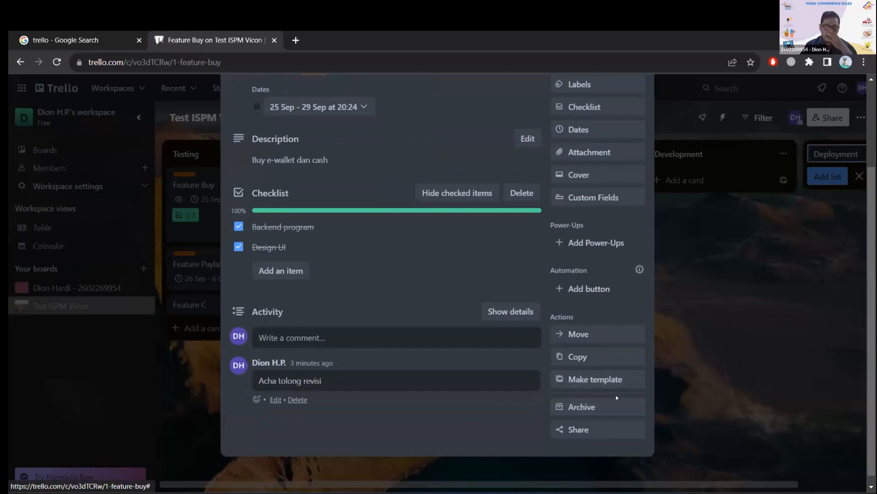
pyautogui.scroll(3, 539, 309)
pyautogui.click(636, 117)
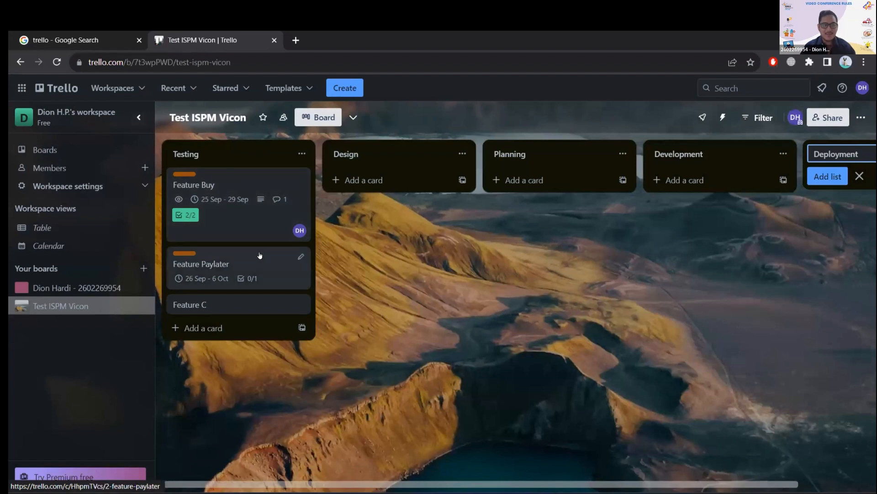
pyautogui.moveTo(251, 225); pyautogui.dragTo(183, 181)
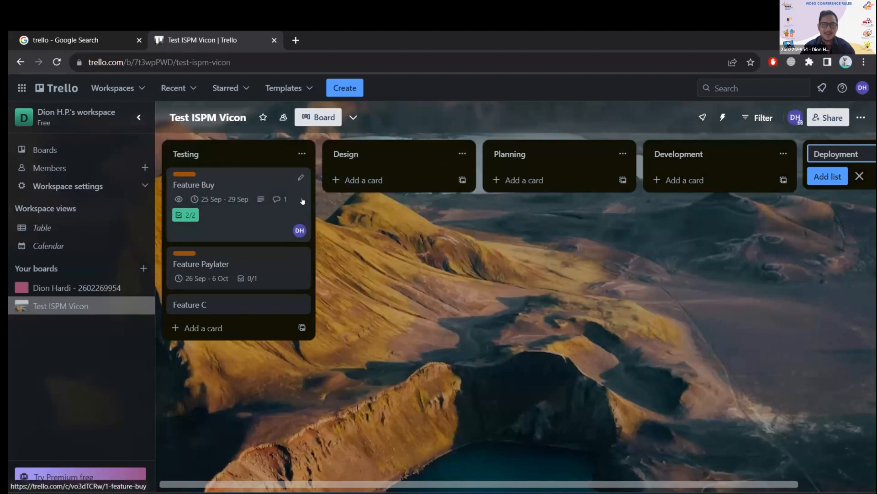
pyautogui.moveTo(249, 225)
pyautogui.mouseDown()
pyautogui.moveTo(299, 225)
pyautogui.moveTo(326, 195)
pyautogui.moveTo(258, 219)
pyautogui.mouseUp()
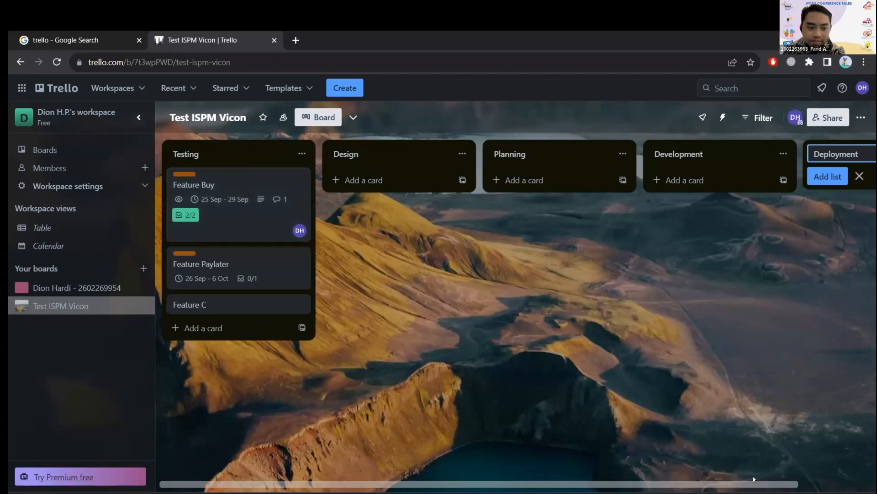
pyautogui.hscroll(2, 617, 469)
pyautogui.hscroll(-2, 617, 469)
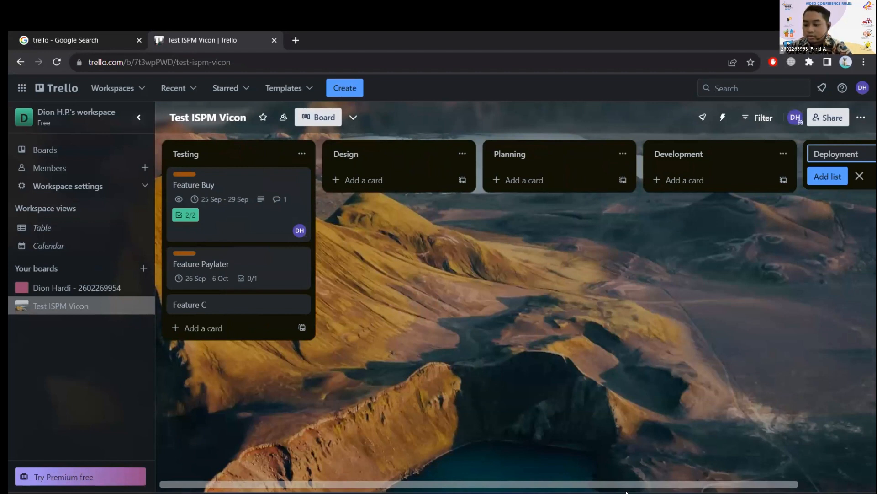
pyautogui.moveTo(668, 466)
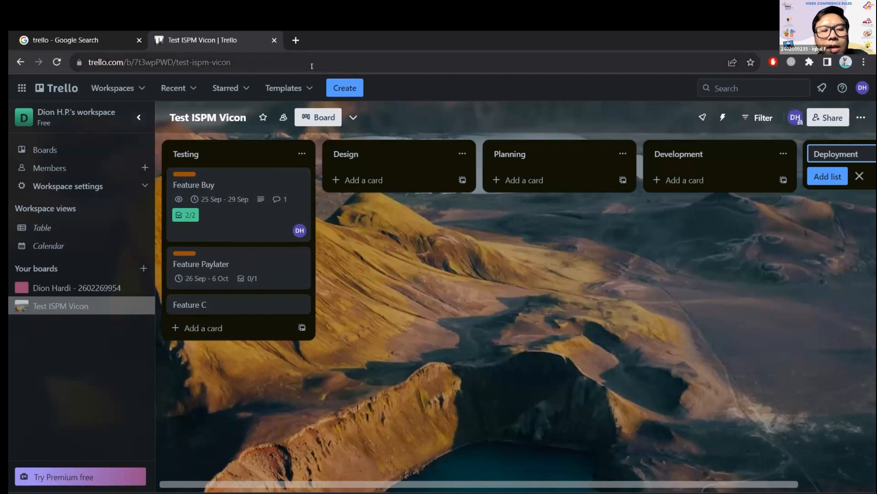
# Open the Feature Buy card in Testing and look over its details and comment editor.
pyautogui.click(257, 227)
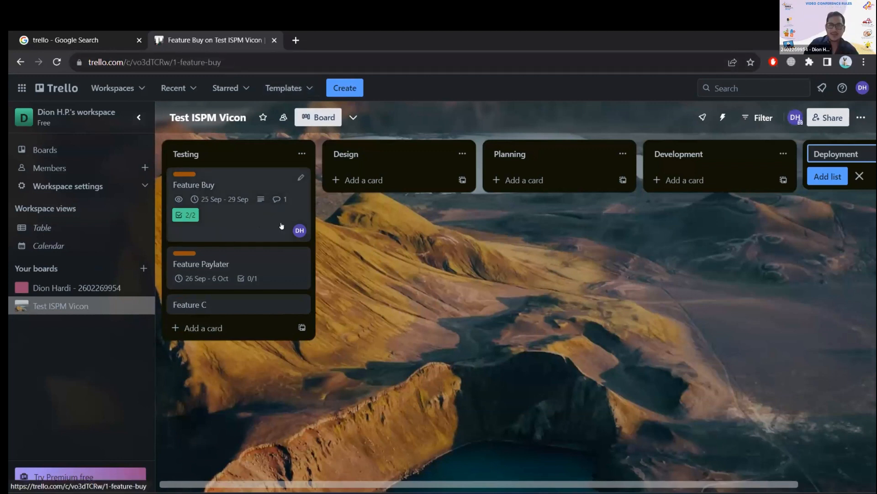
pyautogui.scroll(-3, 416, 298)
pyautogui.click(335, 328)
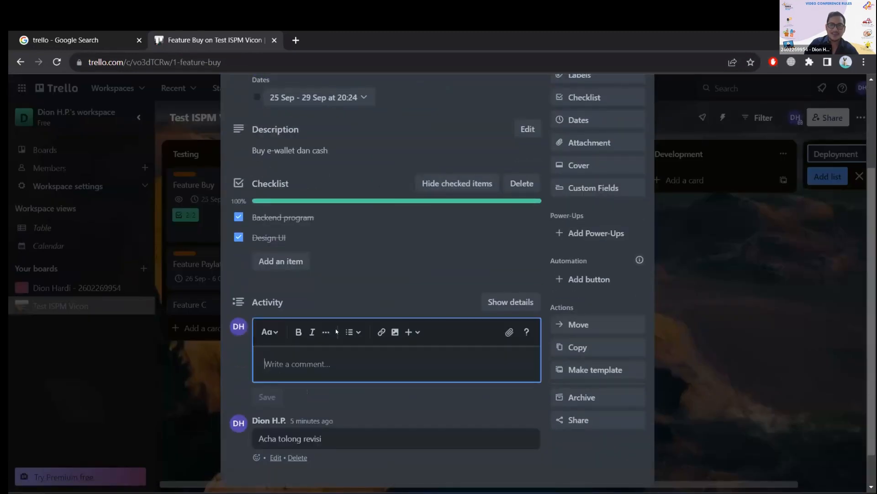
pyautogui.click(408, 315)
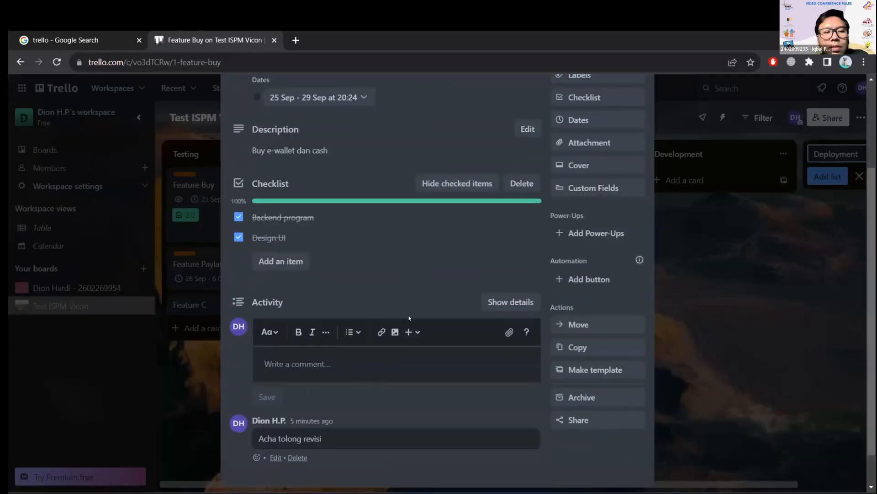
pyautogui.scroll(1, 339, 217)
pyautogui.scroll(3, 339, 216)
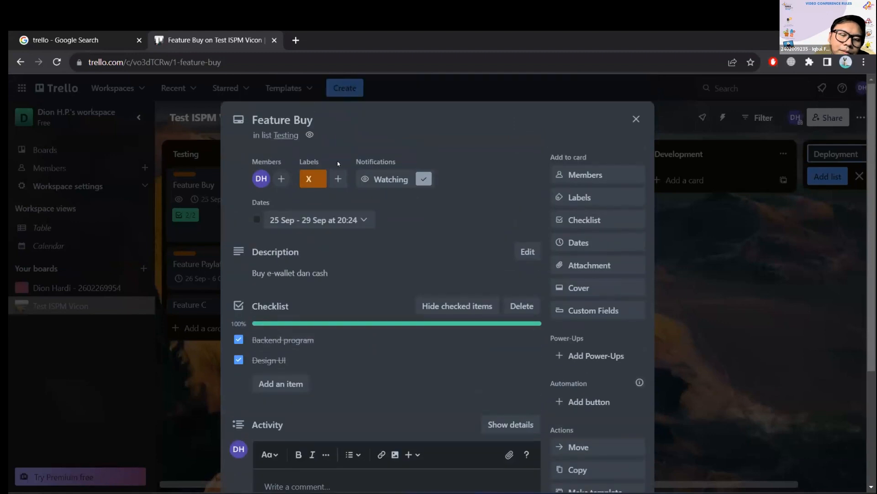
pyautogui.scroll(-3, 338, 169)
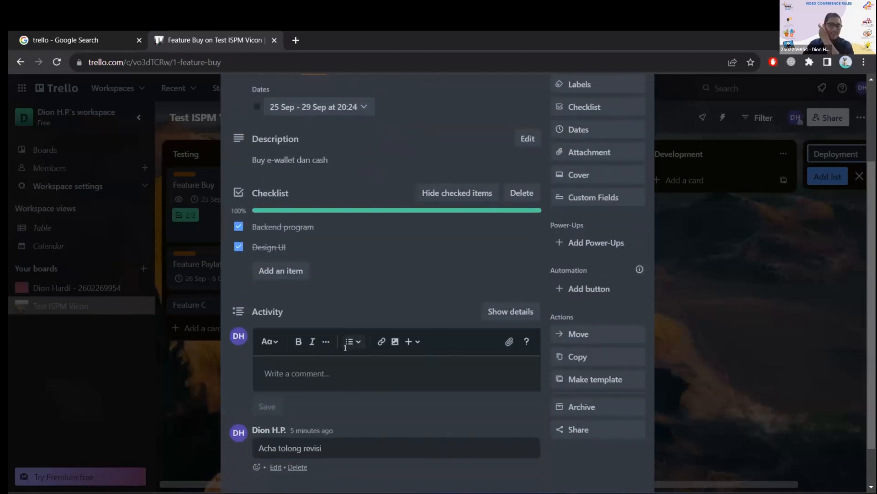
# Draft a two-line comment on the Feature Buy card reading "TGS" and "Perubahan".
pyautogui.click(349, 382)
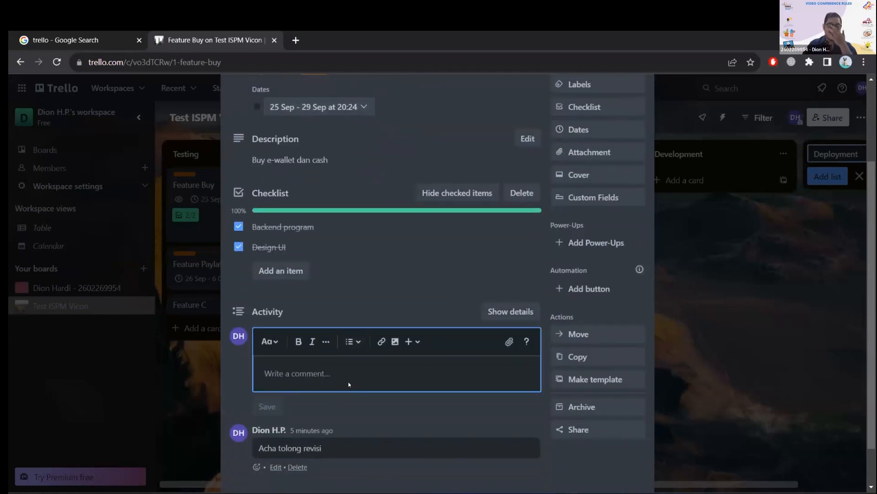
pyautogui.press('capslock')
pyautogui.write('TGS')
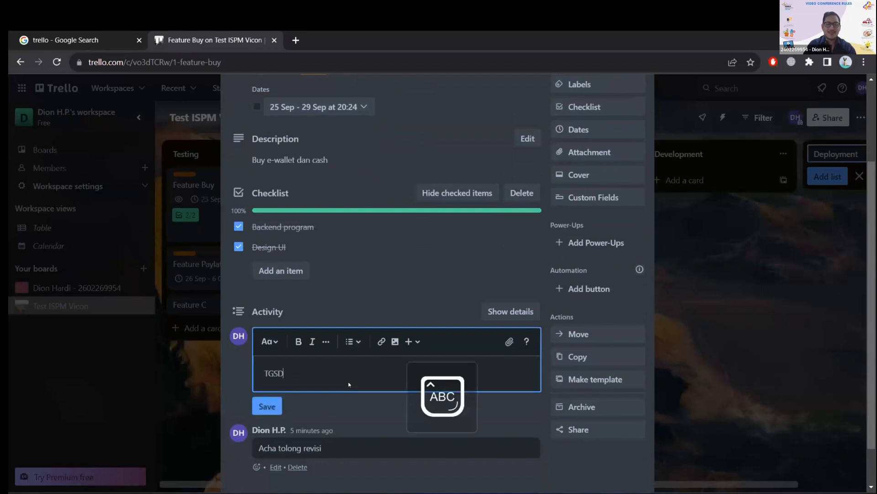
pyautogui.press('Return')
pyautogui.write('AADFDFDS')
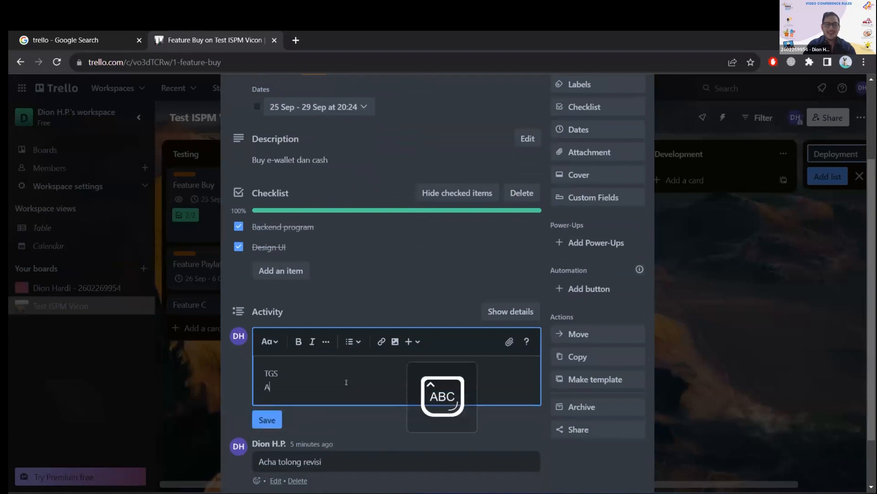
pyautogui.press('BackSpace')
pyautogui.press('BackSpace')
pyautogui.press('BackSpace')
pyautogui.press('BackSpace')
pyautogui.press('BackSpace')
pyautogui.press('BackSpace')
pyautogui.press('BackSpace')
pyautogui.press('BackSpace')
pyautogui.press('capslock')
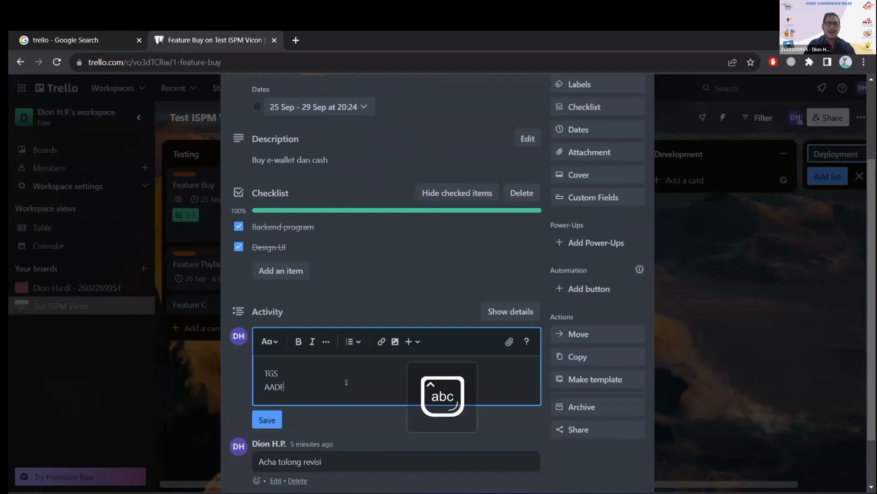
pyautogui.write('Perubahan')
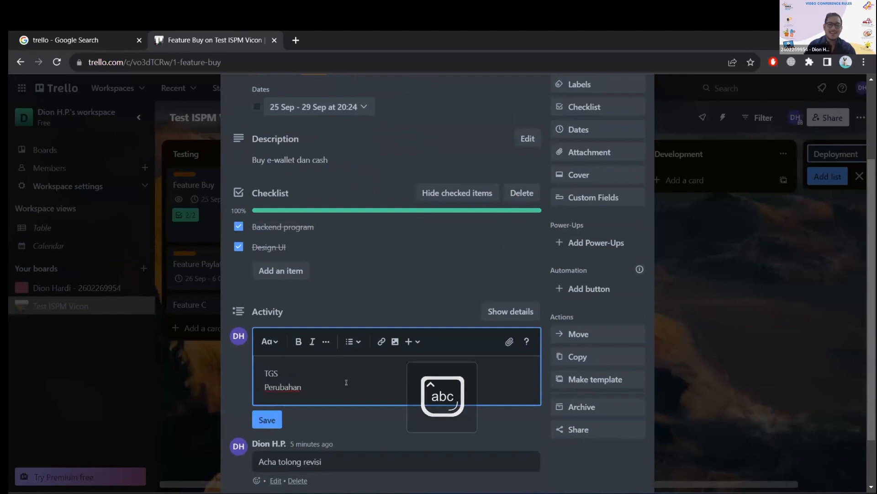
# Clear the whole draft comment on the Feature Buy card without saving it, and close the card.
pyautogui.scroll(-1, 310, 323)
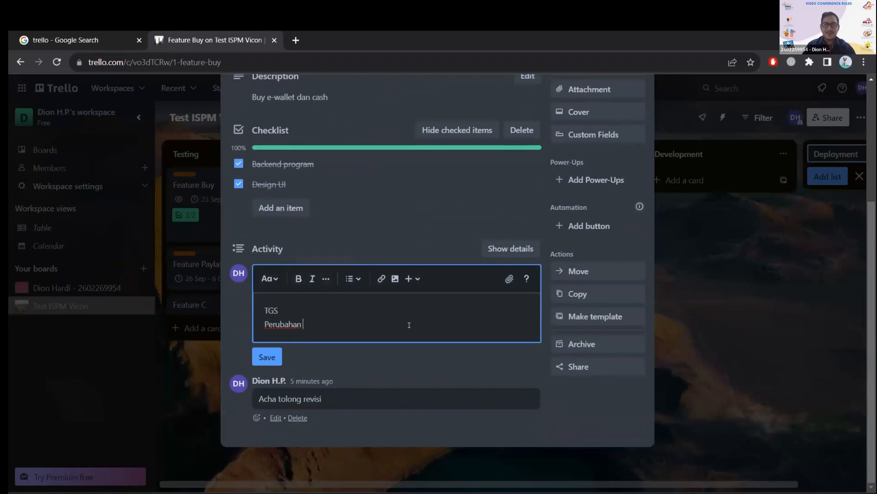
pyautogui.hotkey('ctrl', 'a')
pyautogui.press('BackSpace')
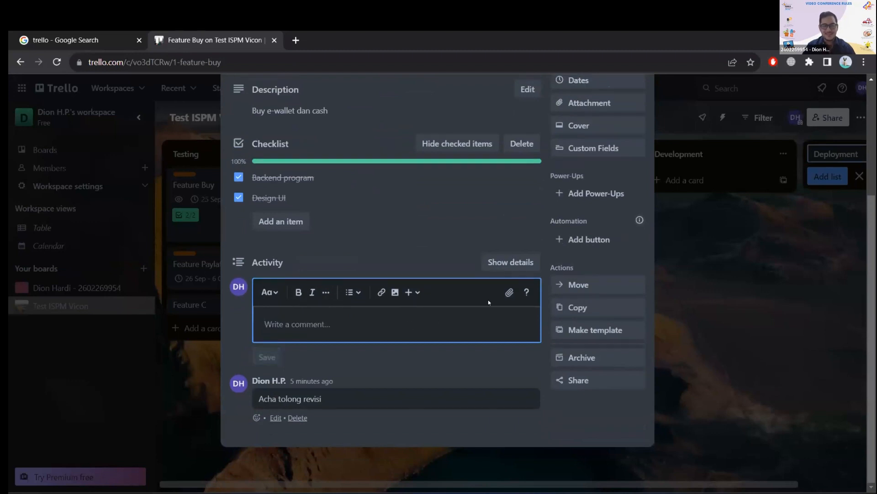
pyautogui.moveTo(654, 257); pyautogui.dragTo(646, 264)
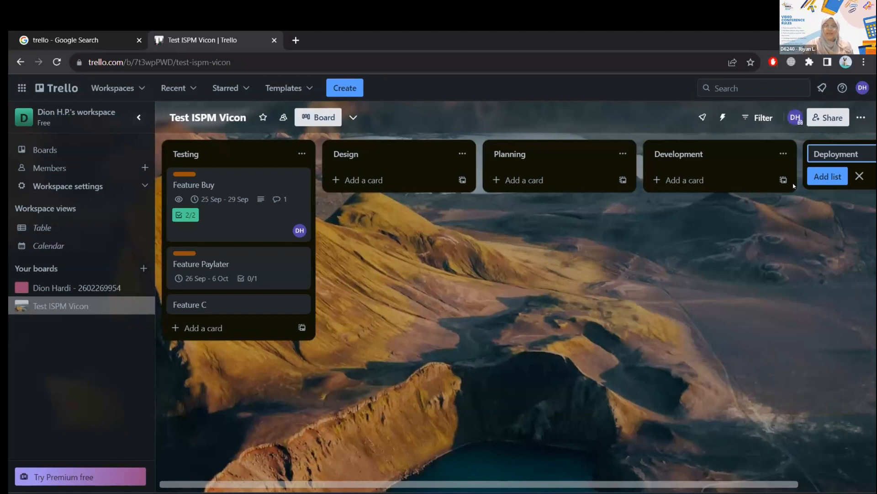
# Rearrange the lists in the order Planning, Design, Testing, Development, and move the Feature C card from Testing to Planning.
pyautogui.click(630, 493)
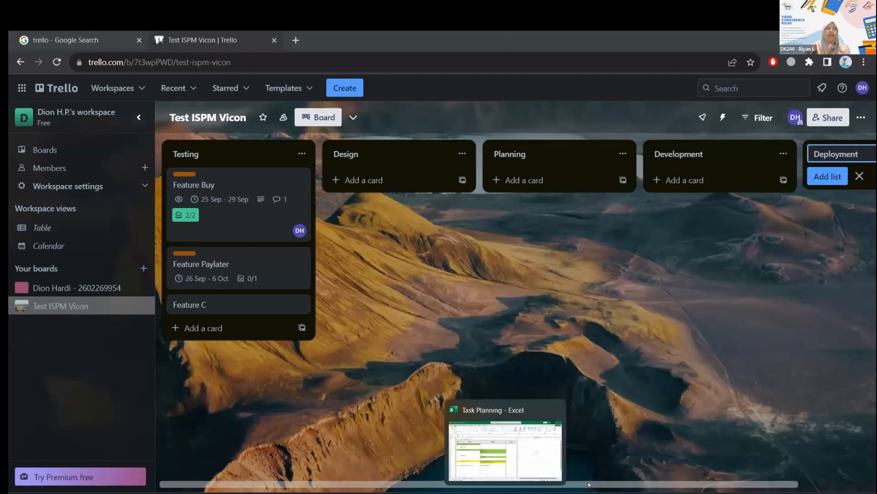
pyautogui.moveTo(538, 155); pyautogui.dragTo(192, 151)
pyautogui.moveTo(428, 150); pyautogui.dragTo(608, 145)
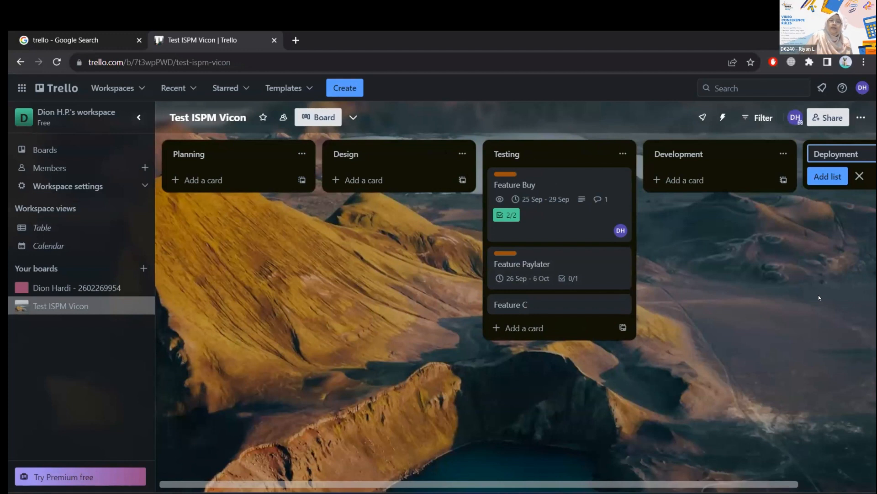
pyautogui.moveTo(568, 307); pyautogui.dragTo(243, 220)
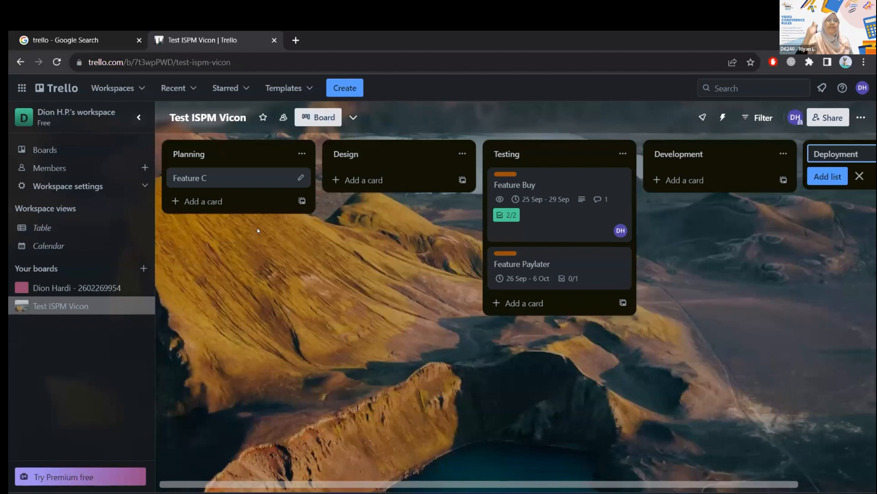
# Collapse the workspace sidebar and move the Testing list to the position after Development.
pyautogui.click(138, 117)
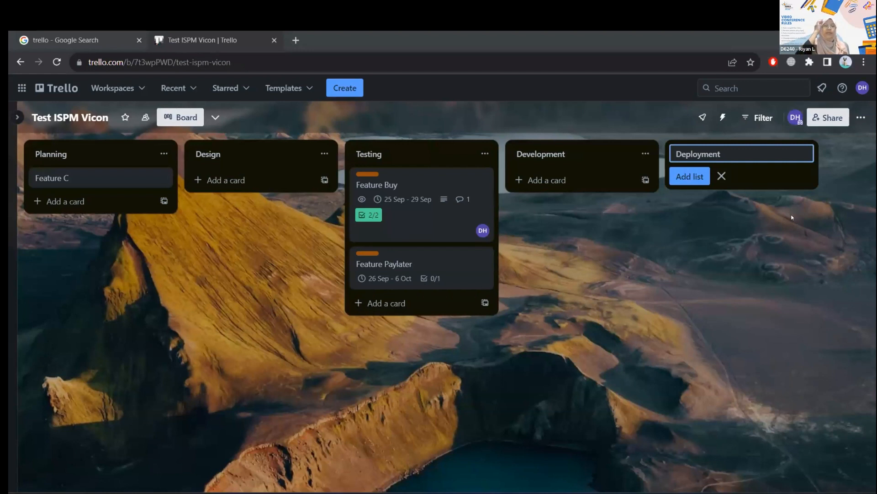
pyautogui.moveTo(474, 154); pyautogui.dragTo(591, 368)
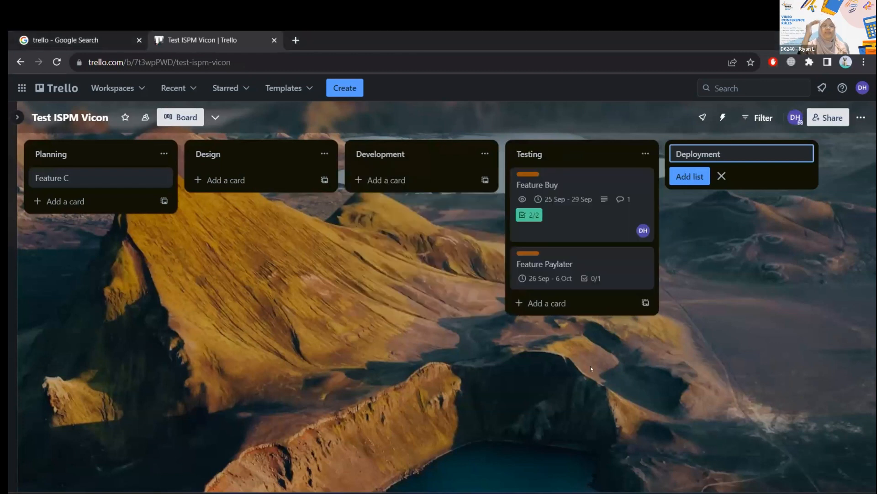